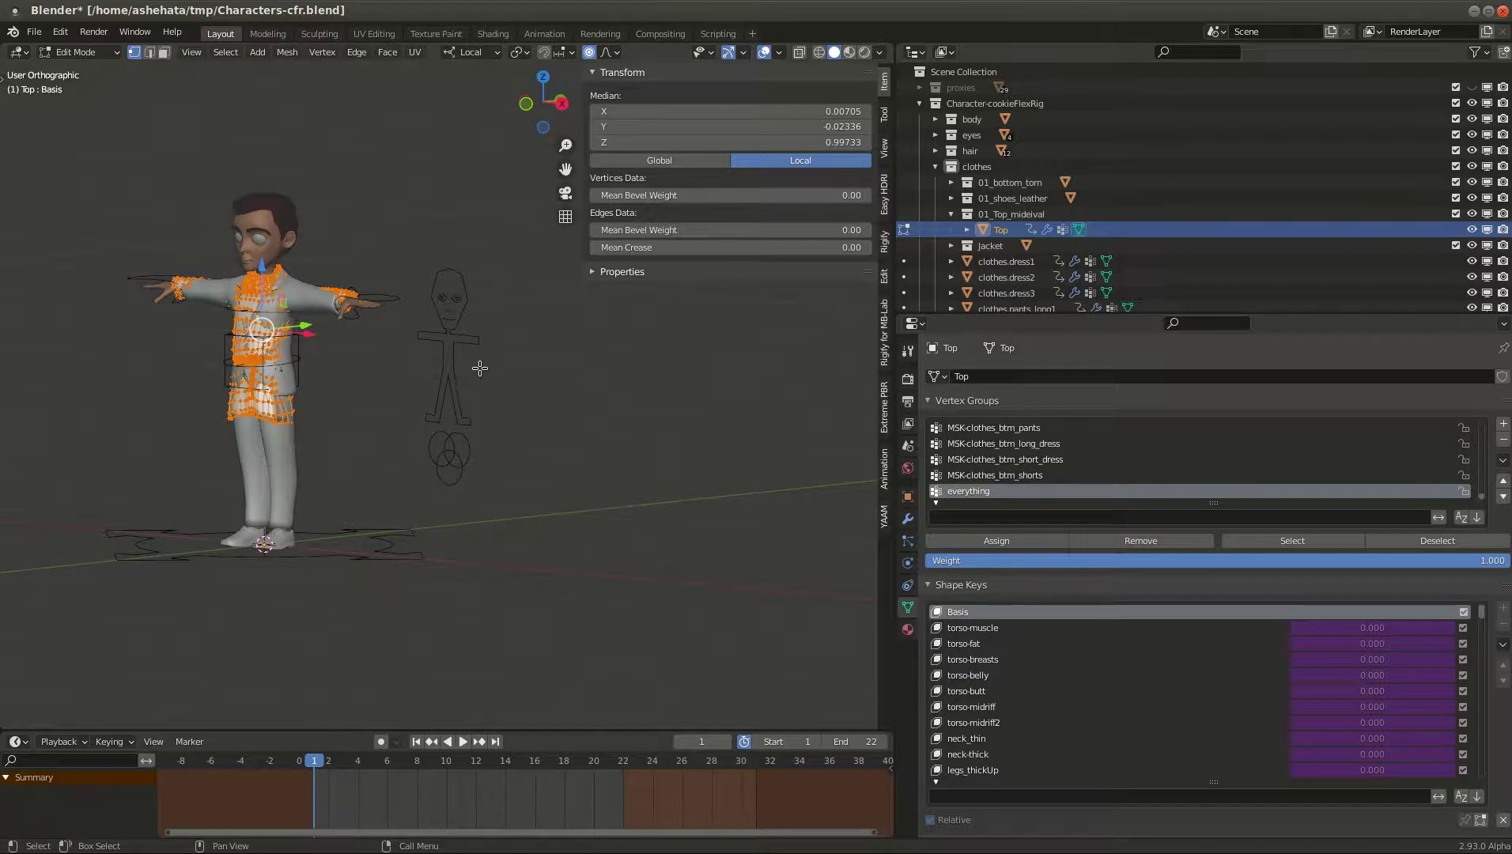
Step: Return to Object Mode and hide the Jacket mesh to reveal the shirt beneath
{"action": "middle_click_drag", "start_coordinate": [481, 365], "coordinate": [557, 403]}
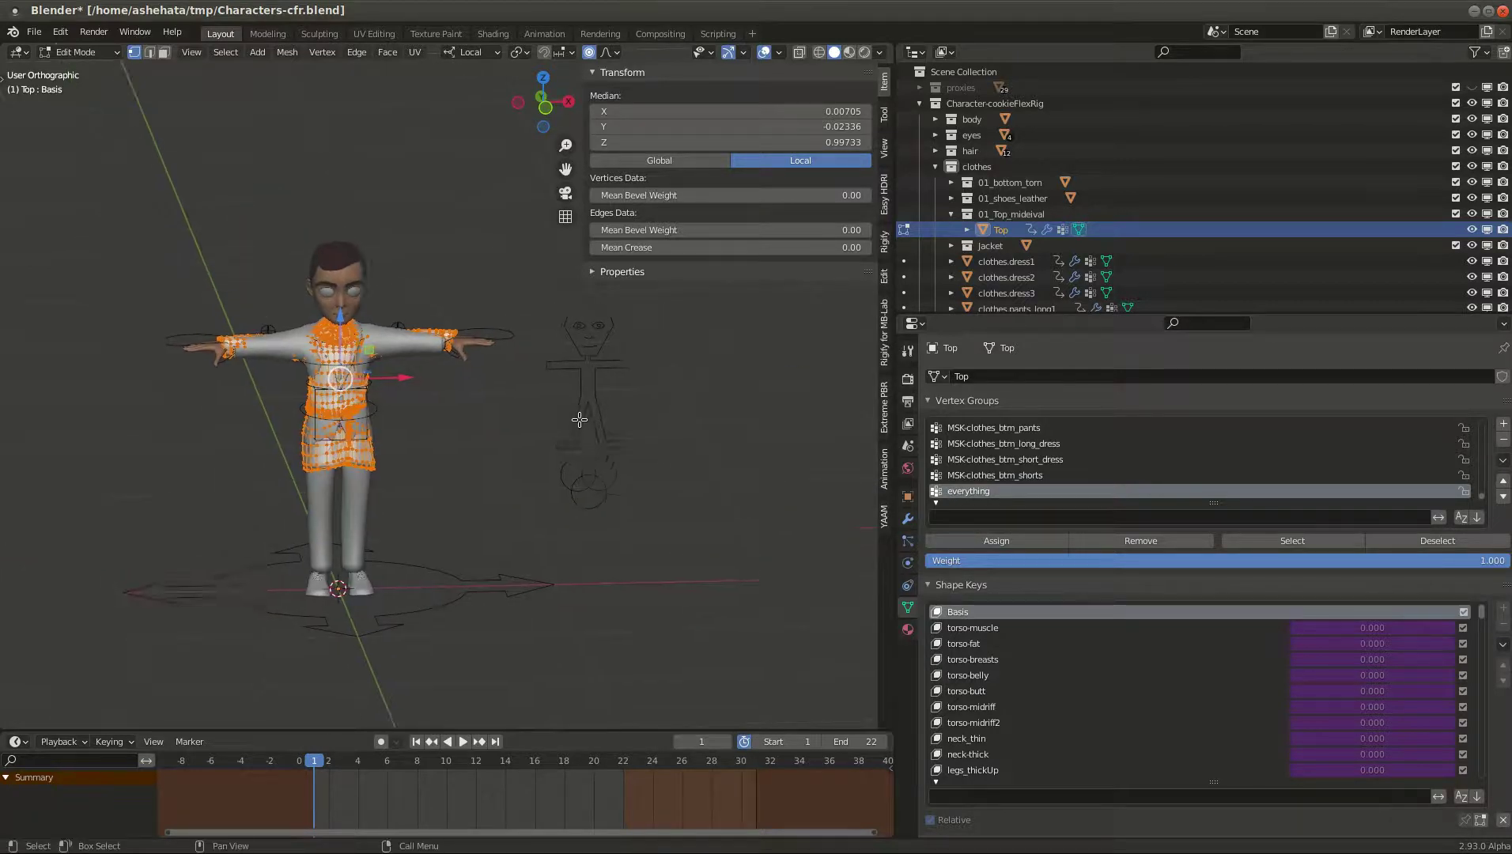
{"action": "scroll", "coordinate": [561, 406], "scroll_direction": "up", "scroll_amount": 4}
{"action": "scroll", "coordinate": [501, 395], "scroll_direction": "down", "scroll_amount": 2}
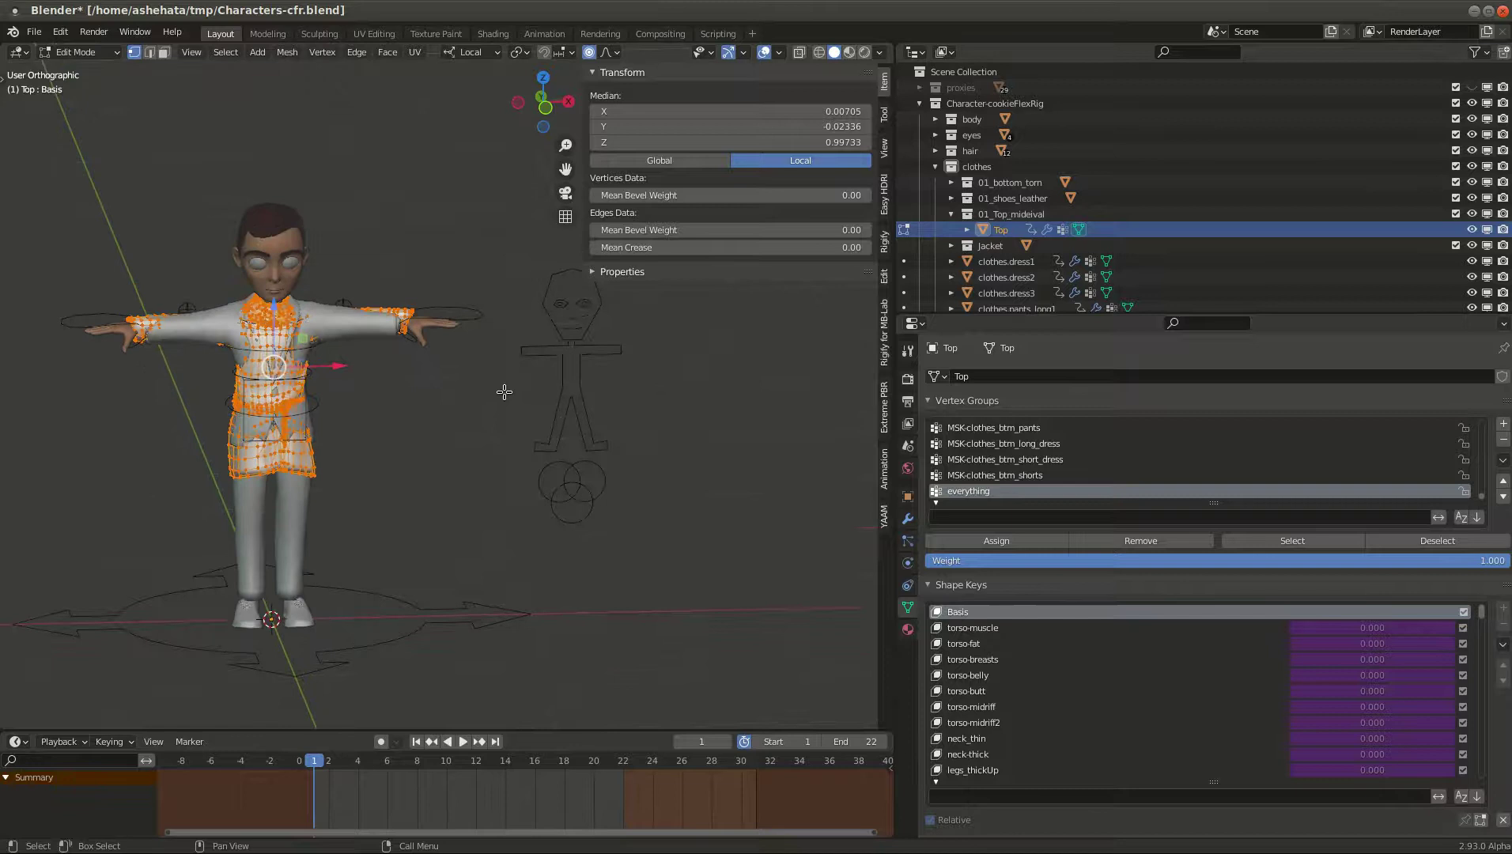
{"action": "key", "text": "Tab"}
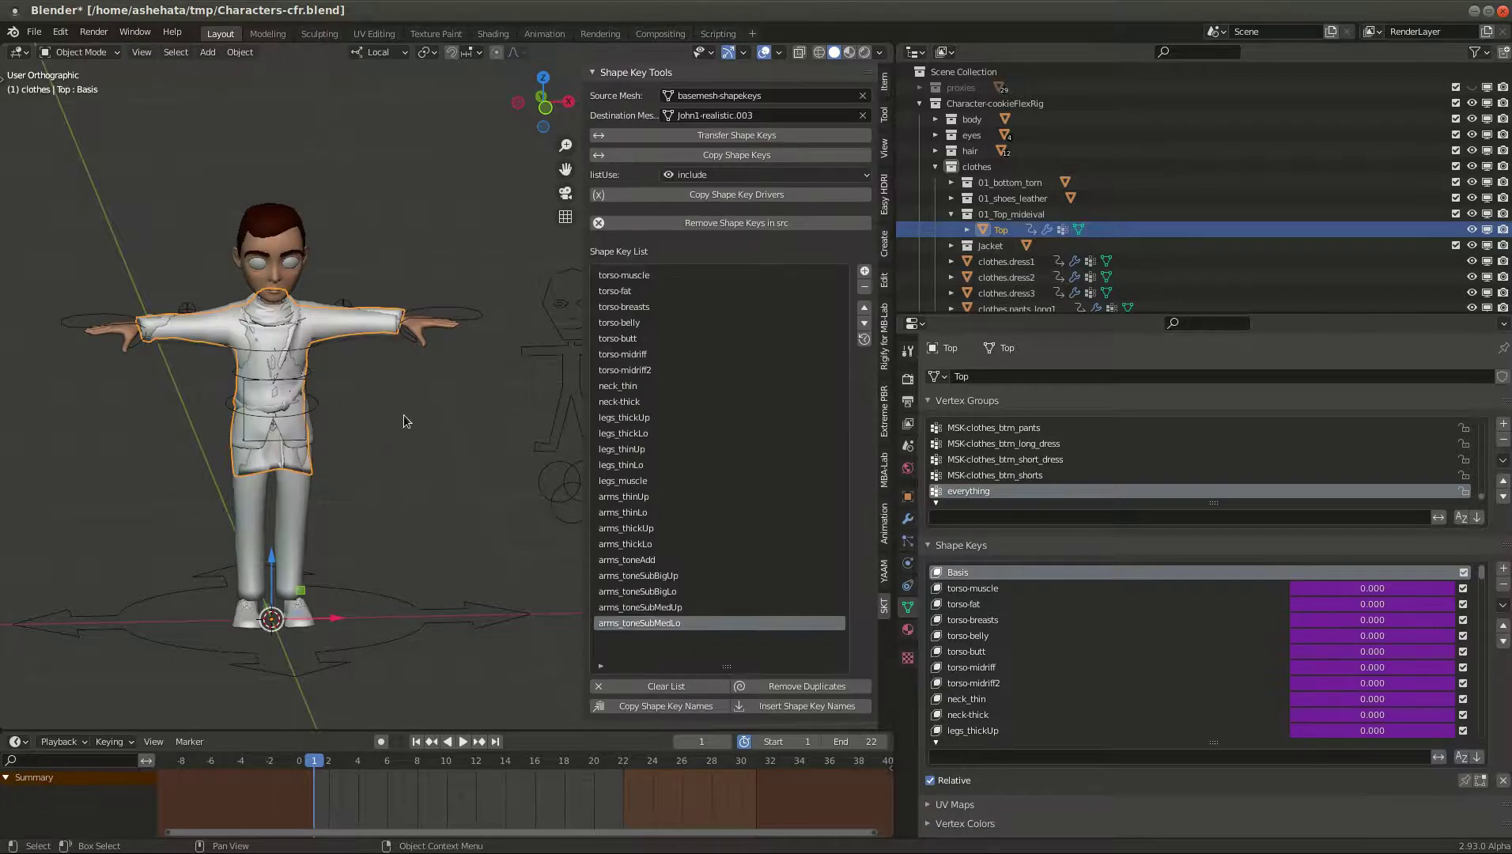
{"action": "left_click", "coordinate": [309, 469]}
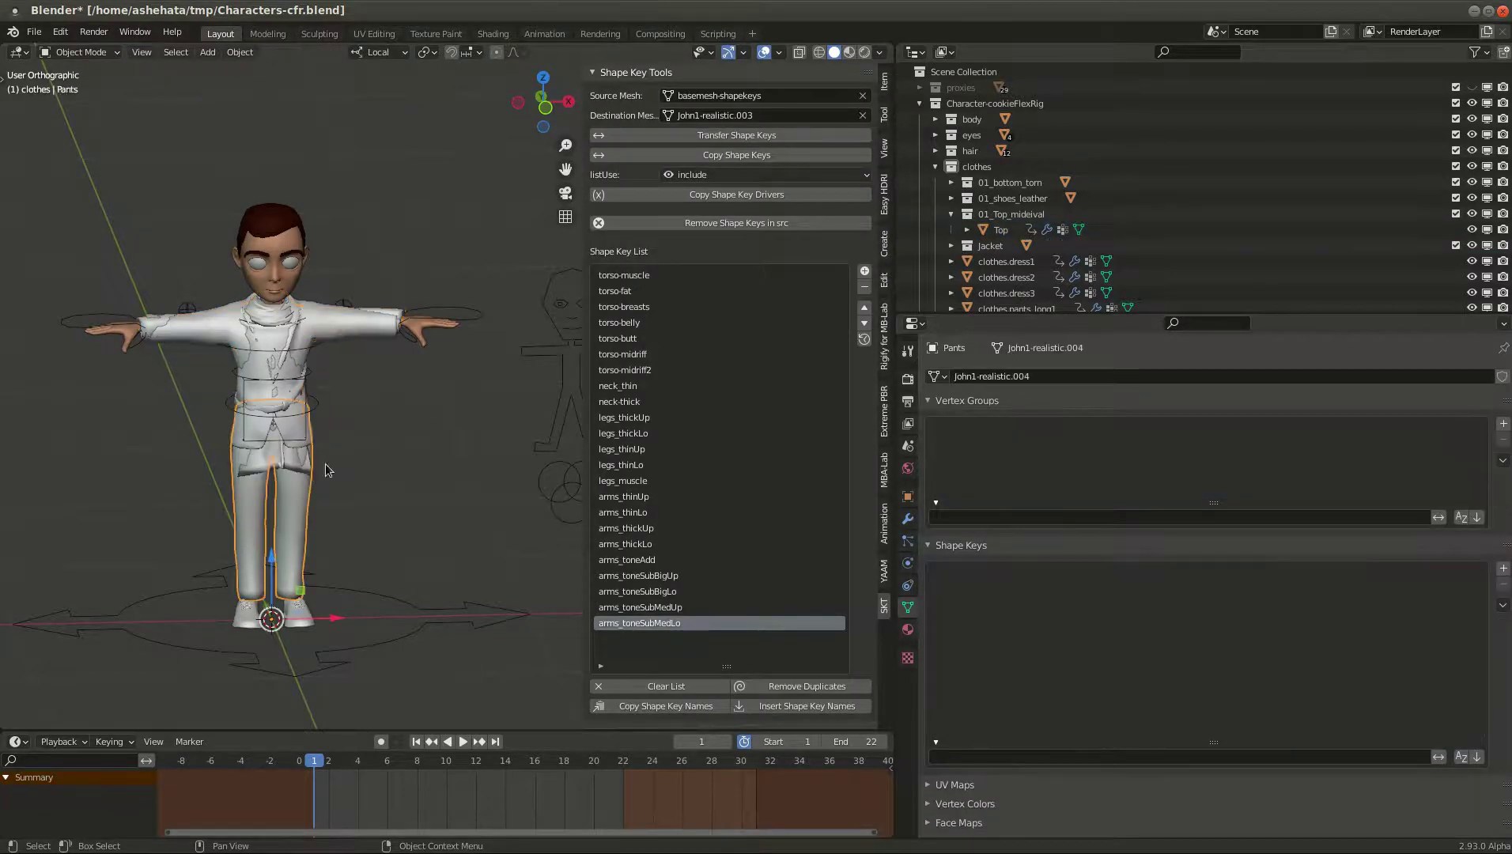
{"action": "scroll", "coordinate": [437, 357], "scroll_direction": "up", "scroll_amount": 3}
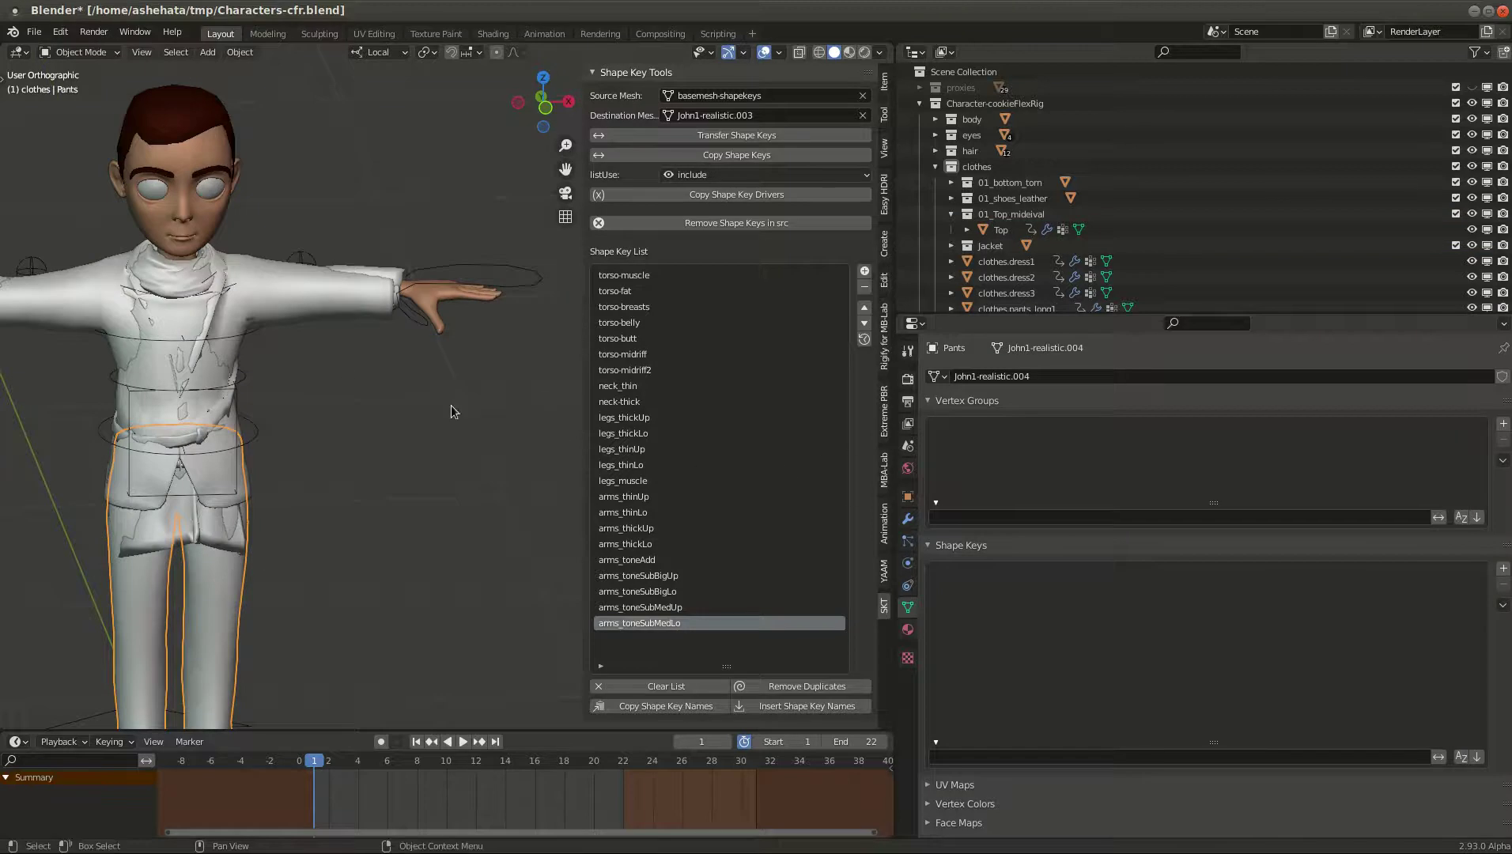
{"action": "left_click", "coordinate": [347, 296]}
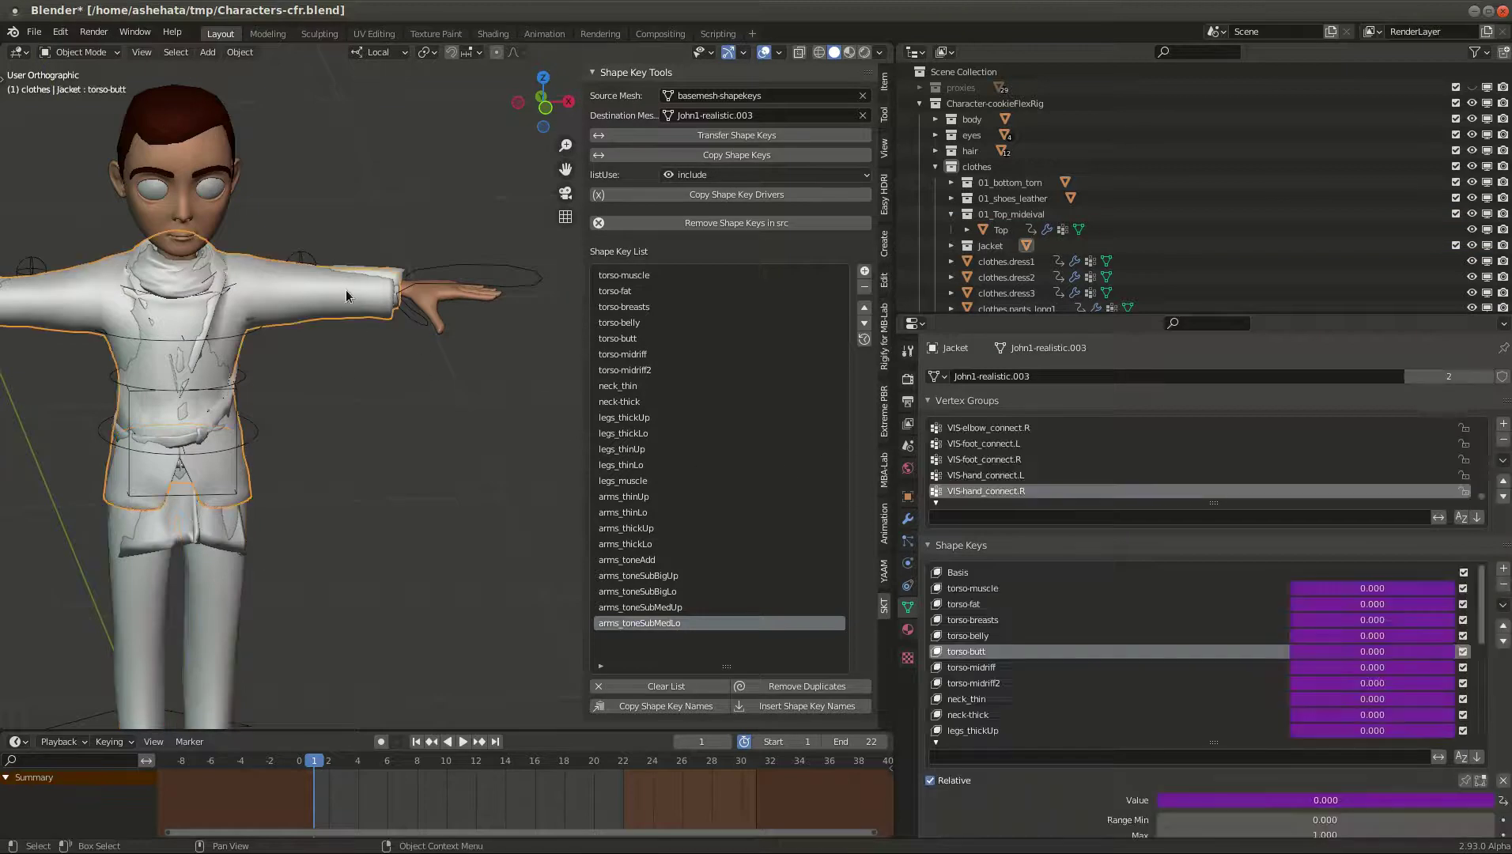
{"action": "key", "text": "h"}
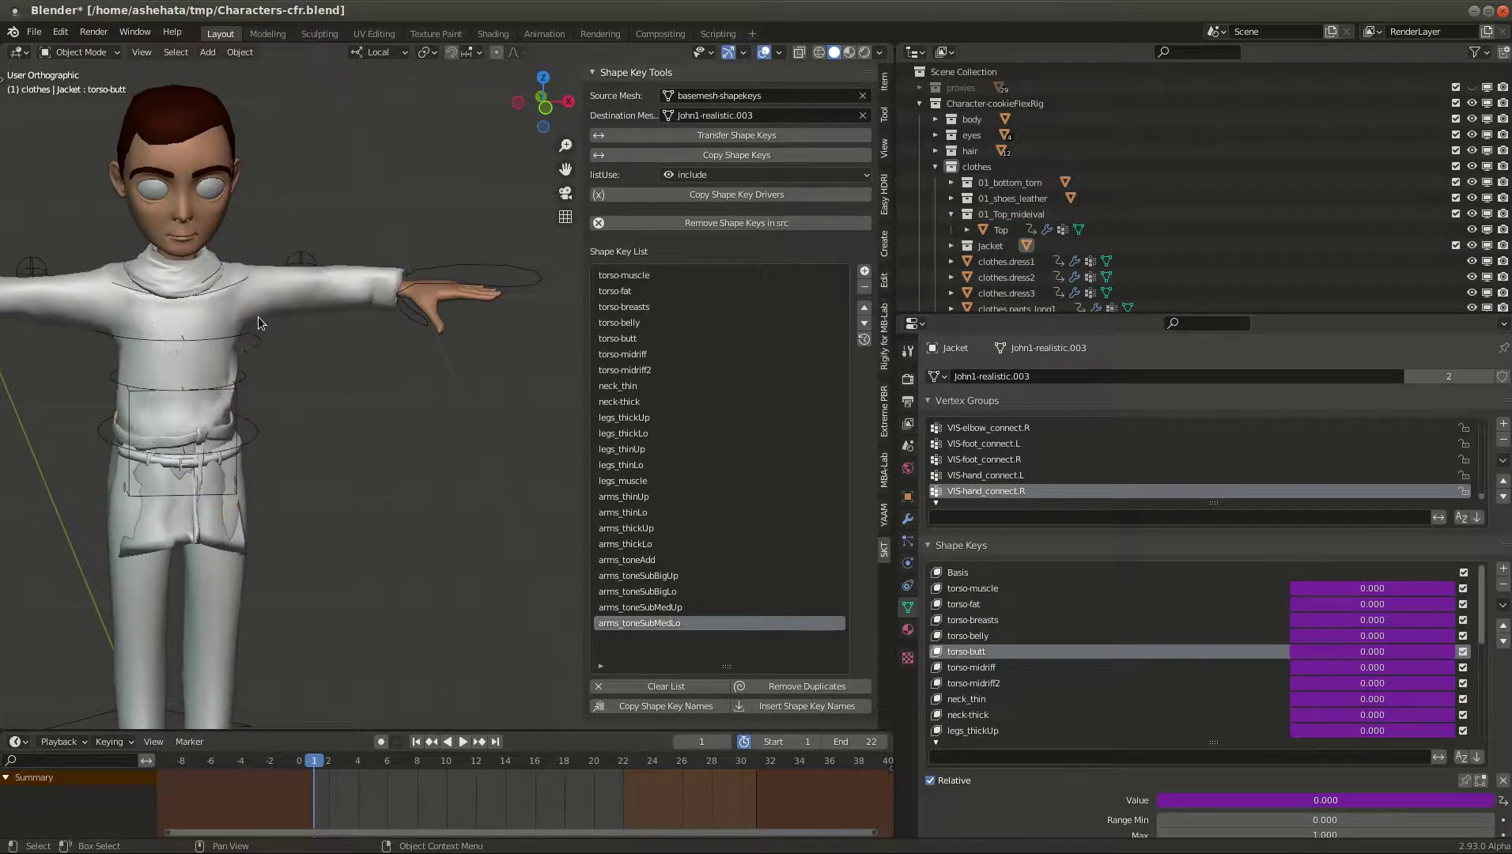
Step: Select the character's rig and switch it into Pose Mode
{"action": "scroll", "coordinate": [273, 325], "scroll_direction": "down", "scroll_amount": 3}
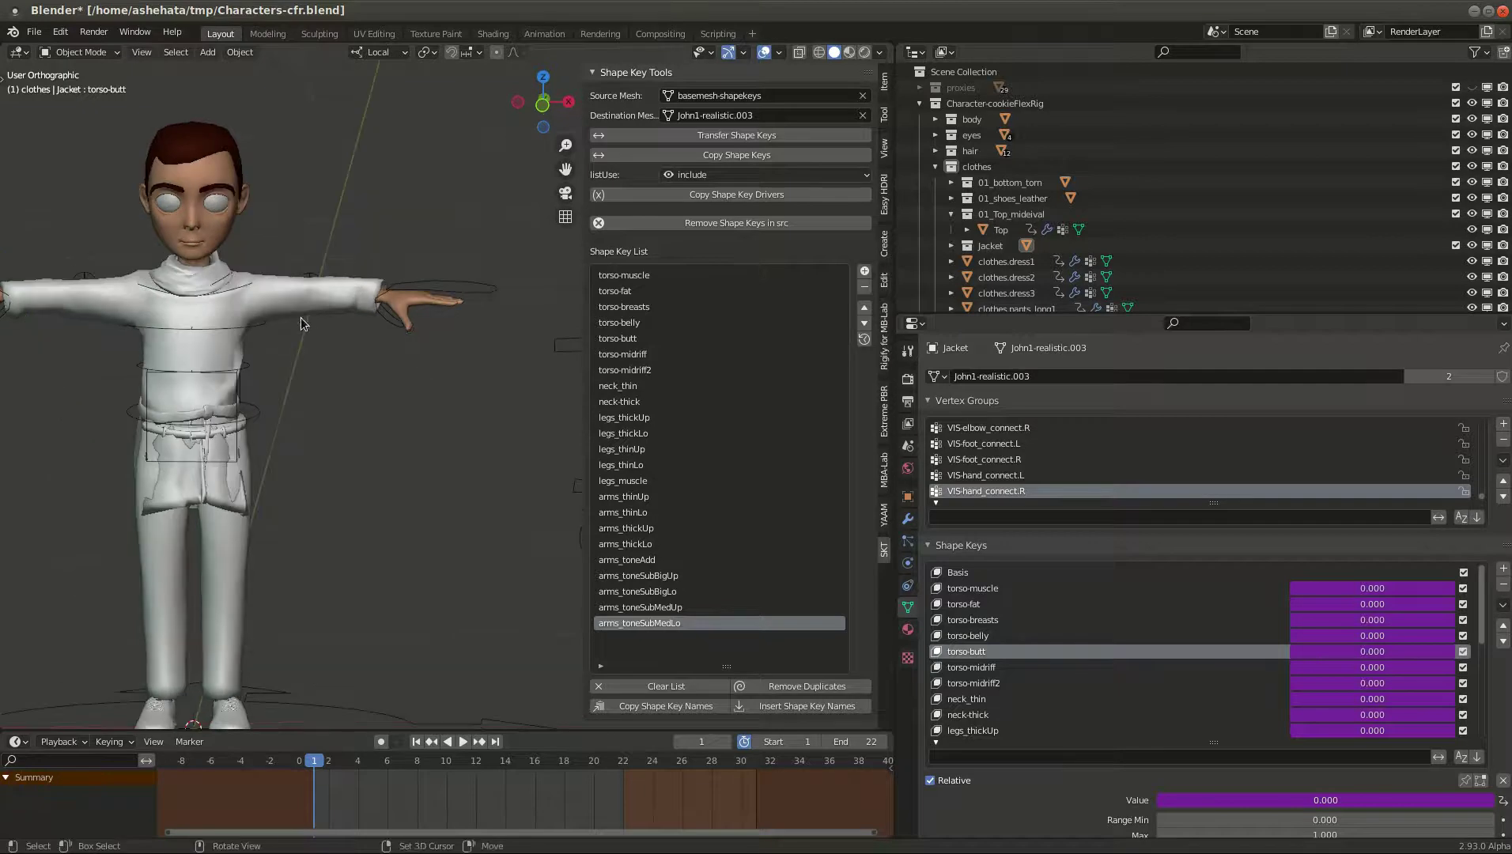
{"action": "scroll", "coordinate": [469, 398], "scroll_direction": "down", "scroll_amount": 4}
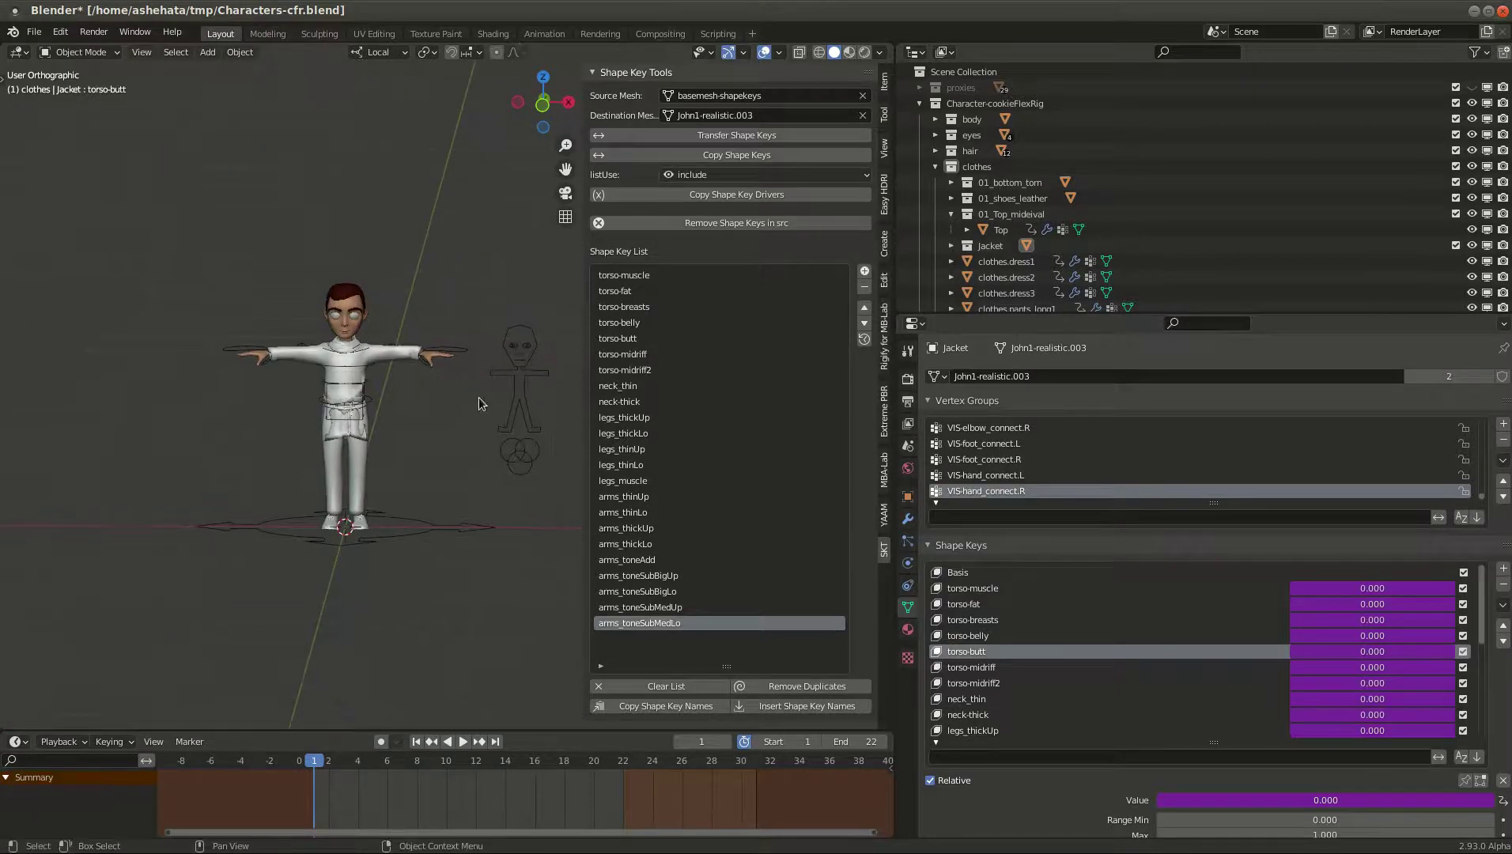
{"action": "left_click", "coordinate": [510, 412]}
{"action": "key", "text": "ctrl+Tab"}
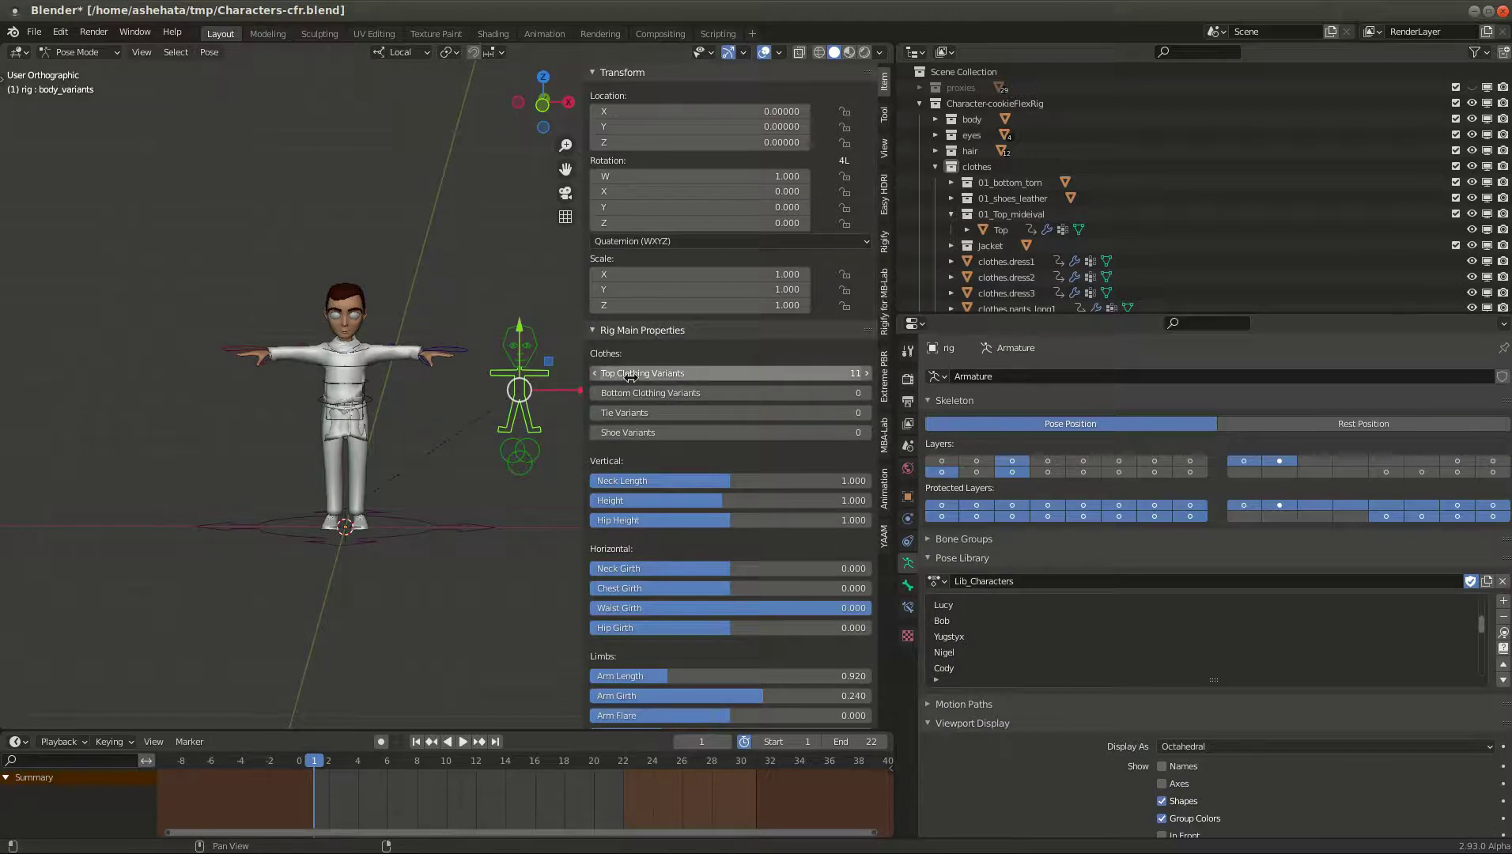
Step: Step Top Clothing Variants down to 5, up to 10, then settle on 9
{"action": "left_click", "coordinate": [594, 373]}
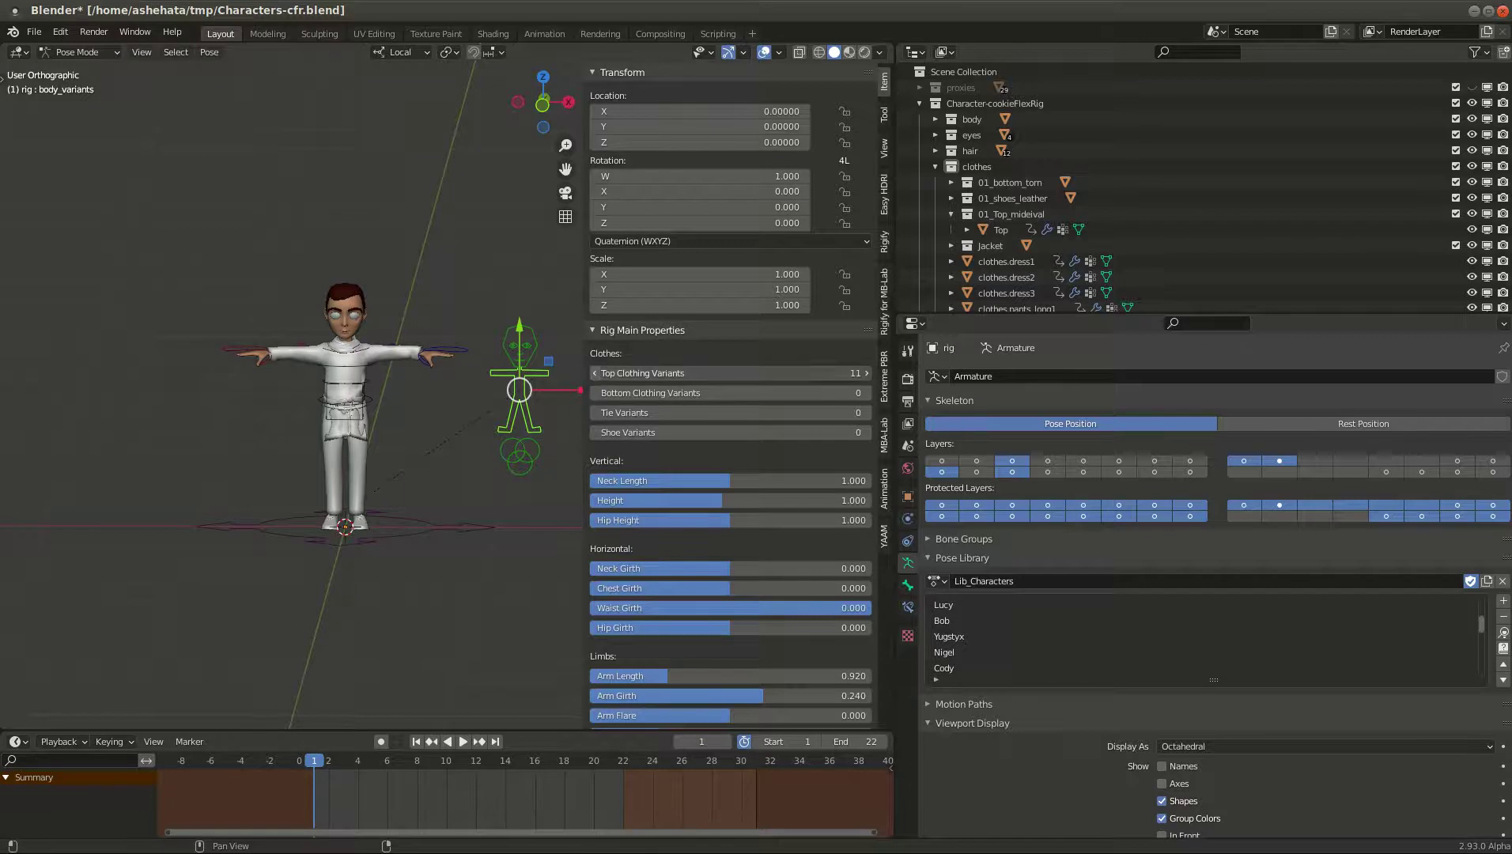
{"action": "left_click", "coordinate": [594, 373]}
{"action": "left_click", "coordinate": [595, 373]}
{"action": "left_click", "coordinate": [595, 373]}
{"action": "left_click", "coordinate": [594, 373]}
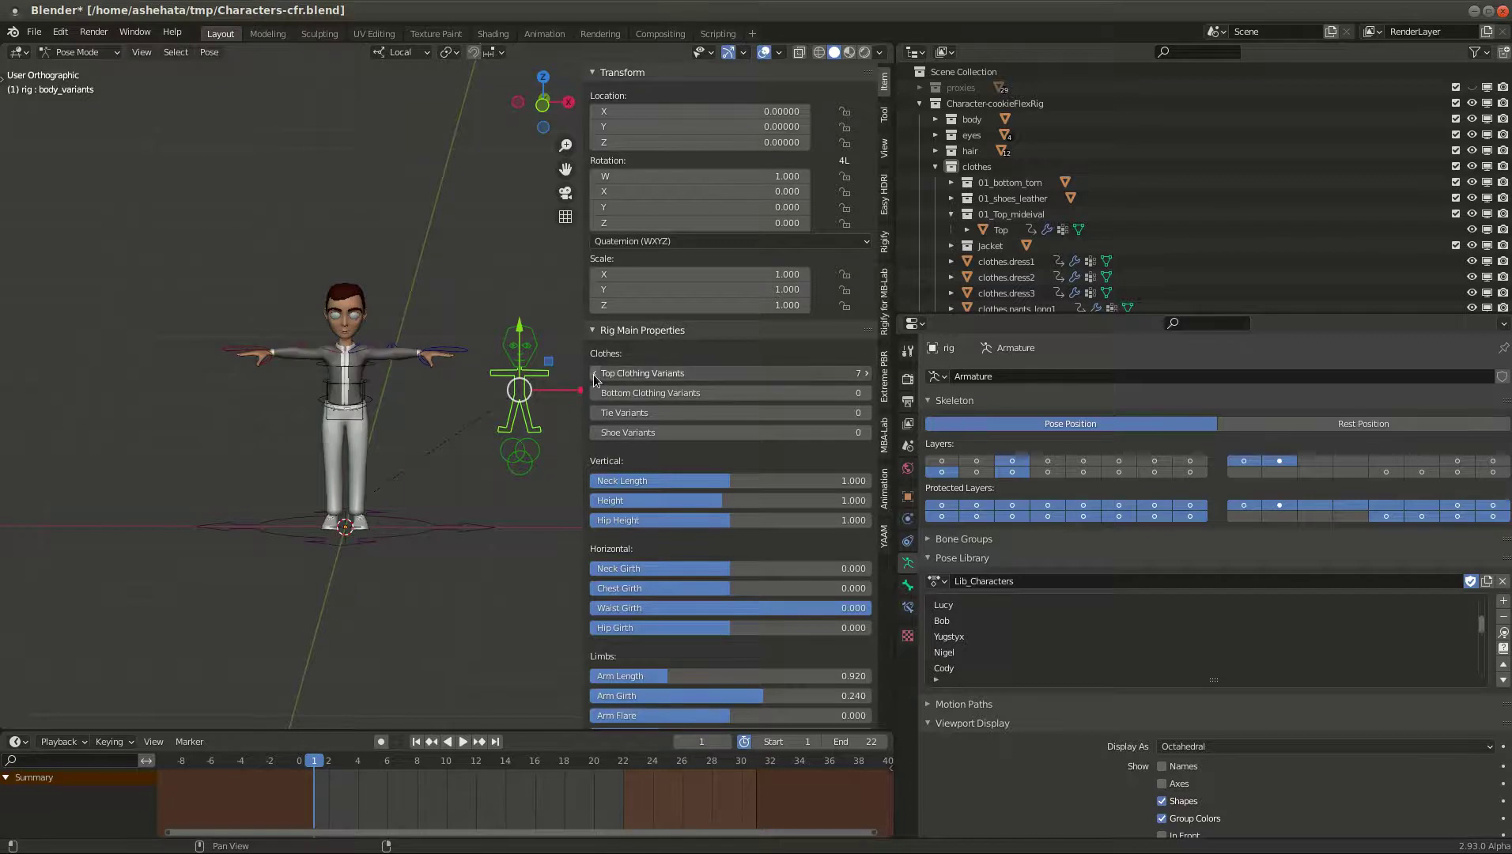
{"action": "left_click", "coordinate": [595, 373]}
{"action": "left_click", "coordinate": [868, 373]}
{"action": "left_click", "coordinate": [868, 373]}
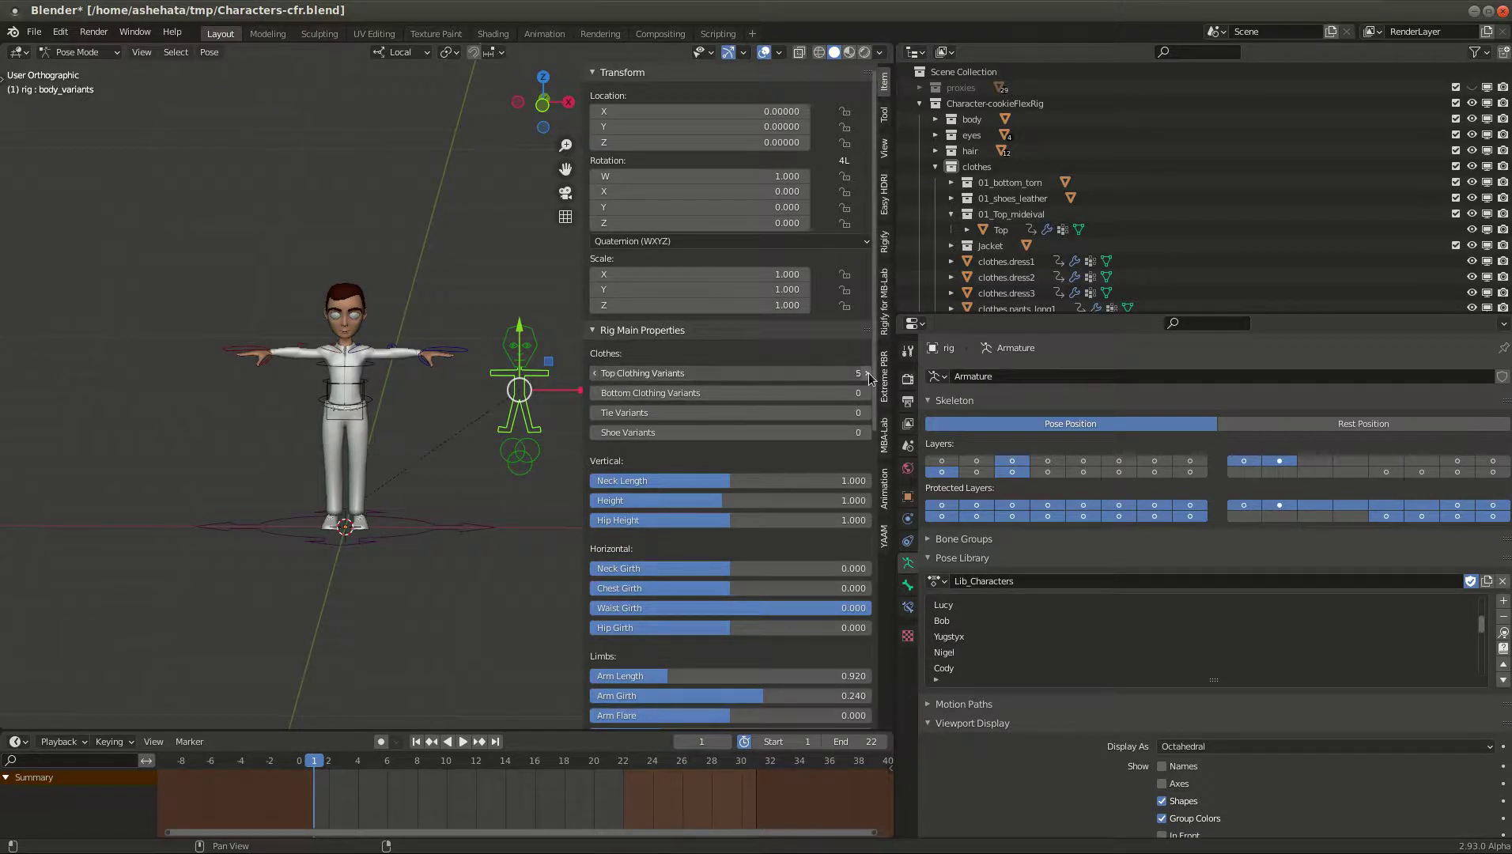
{"action": "left_click", "coordinate": [868, 373]}
{"action": "left_click", "coordinate": [868, 373]}
{"action": "left_click", "coordinate": [868, 373]}
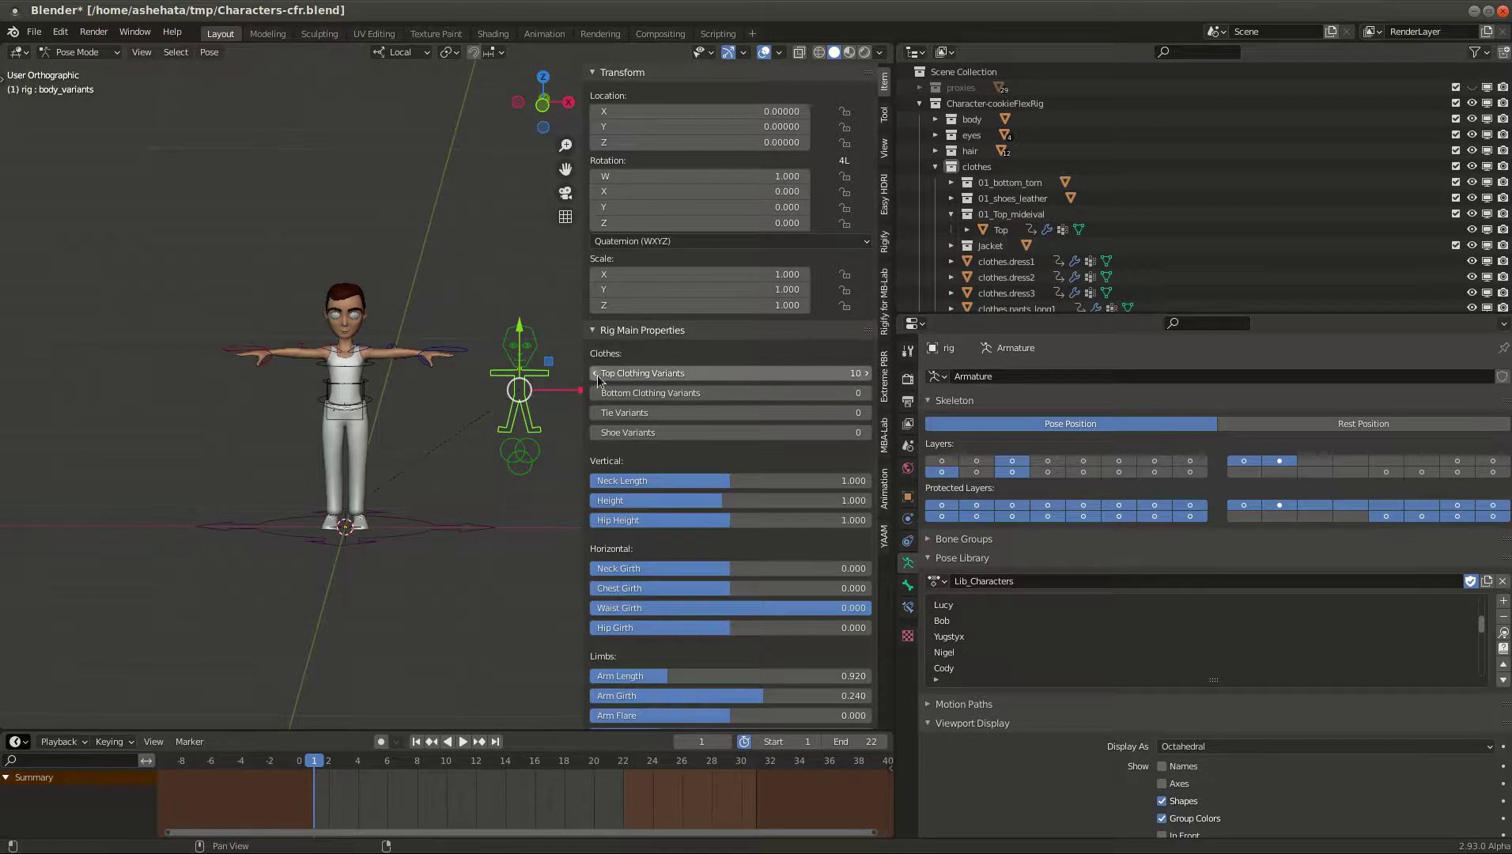
{"action": "left_click", "coordinate": [594, 373]}
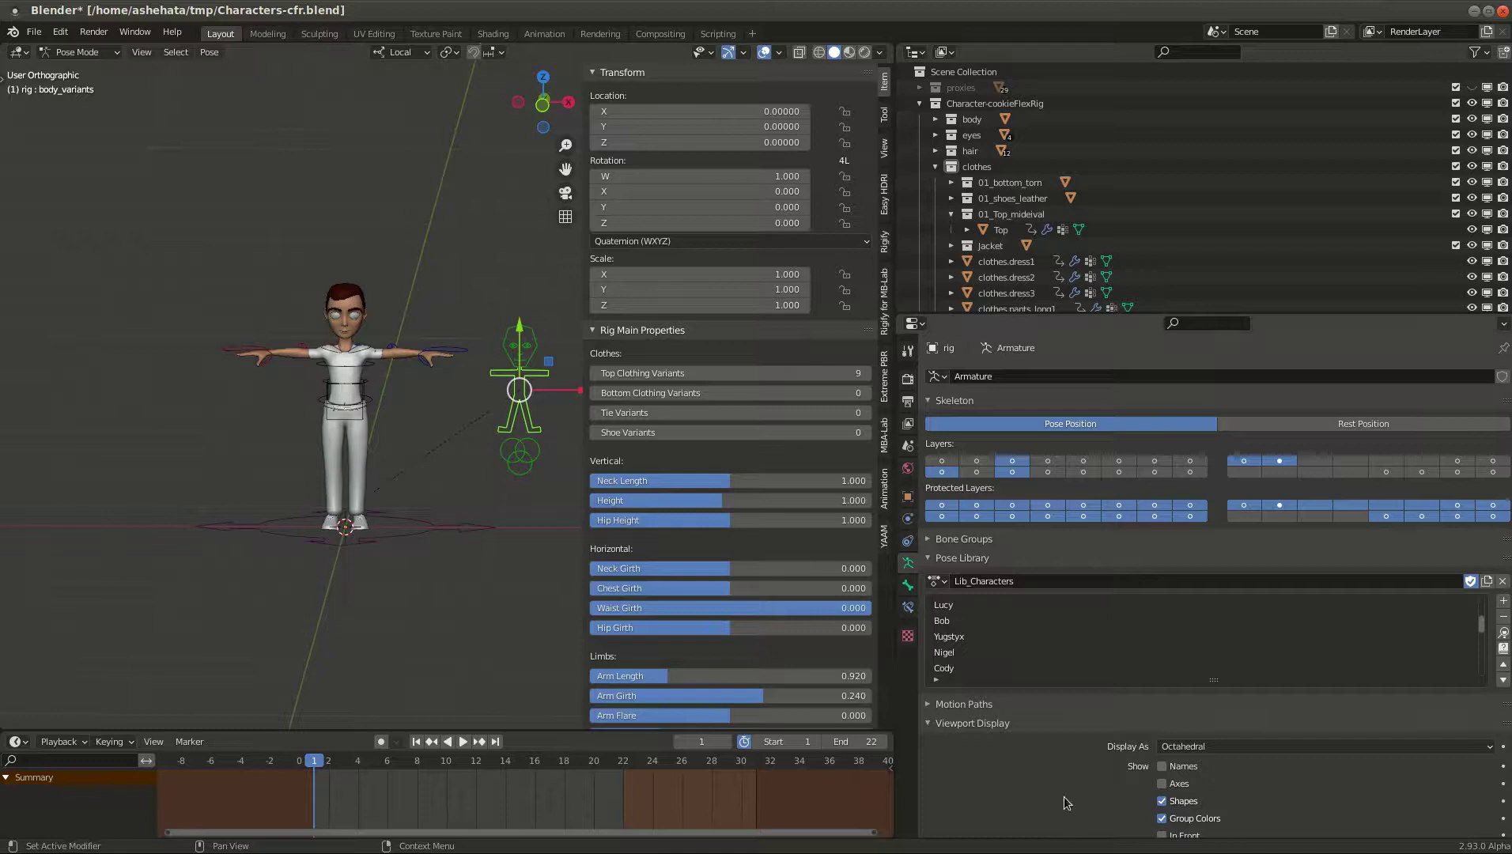
Step: Show the Bone tab's Custom Properties, where clothes_top reads 9
{"action": "scroll", "coordinate": [1062, 794], "scroll_direction": "down", "scroll_amount": 3}
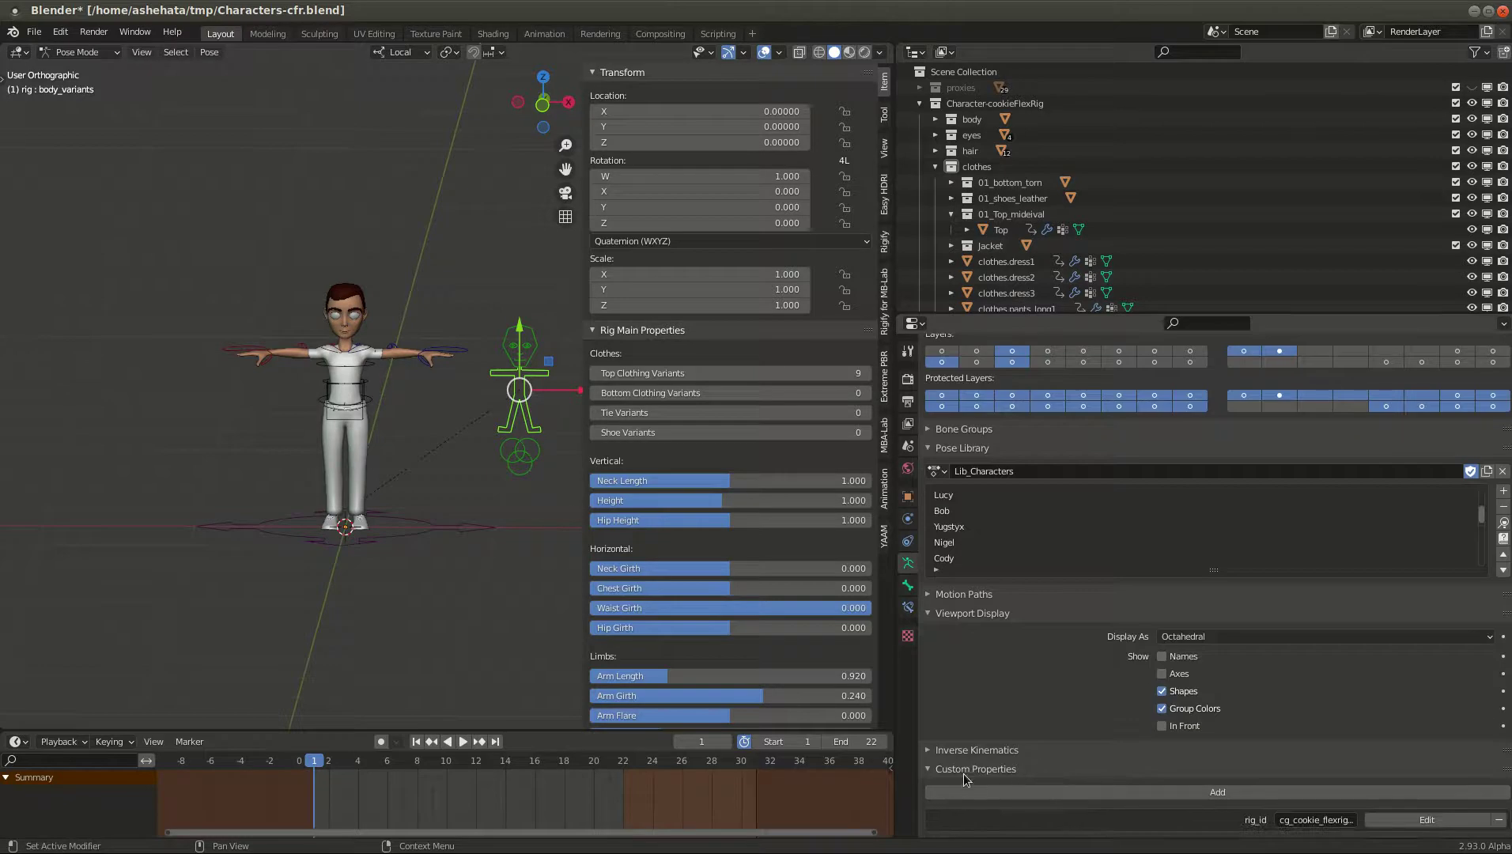
{"action": "left_click", "coordinate": [908, 586]}
{"action": "scroll", "coordinate": [1112, 721], "scroll_direction": "down", "scroll_amount": 15}
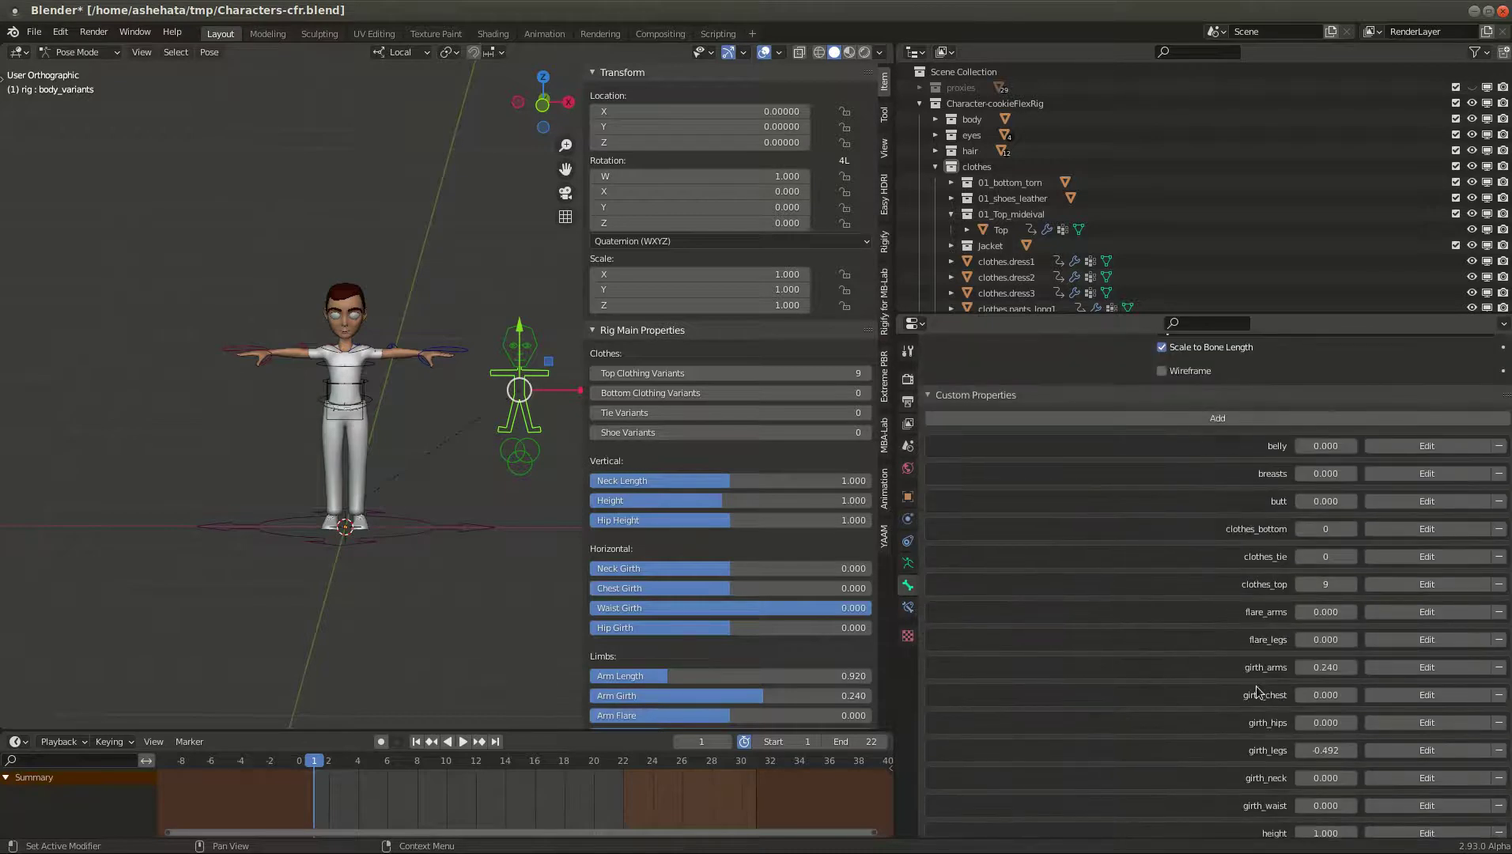
{"action": "scroll", "coordinate": [1262, 680], "scroll_direction": "down", "scroll_amount": 4}
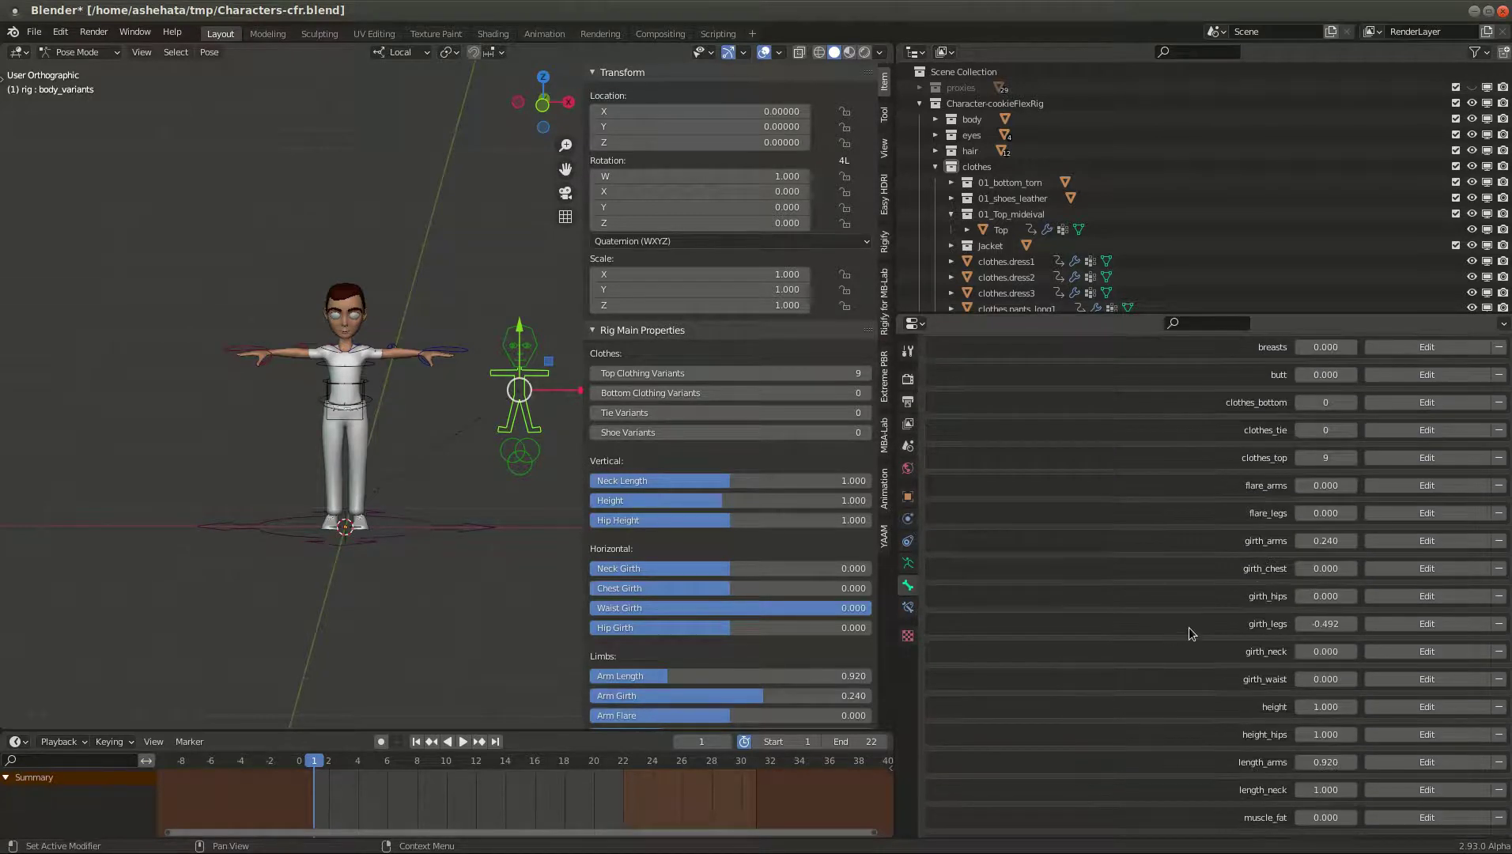
{"action": "scroll", "coordinate": [1188, 627], "scroll_direction": "down", "scroll_amount": 2}
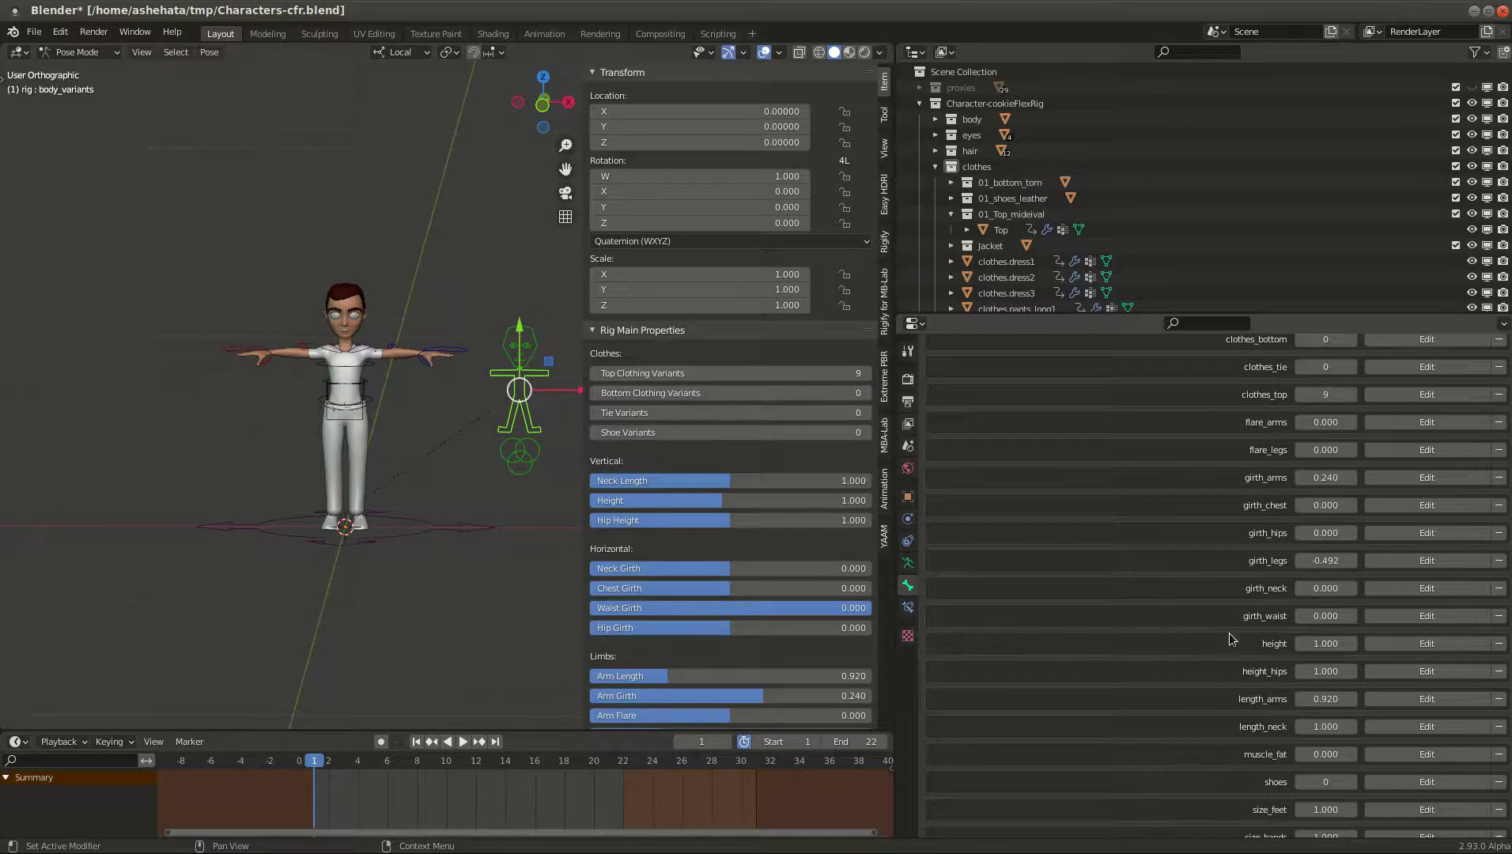
{"action": "scroll", "coordinate": [1230, 639], "scroll_direction": "up", "scroll_amount": 2}
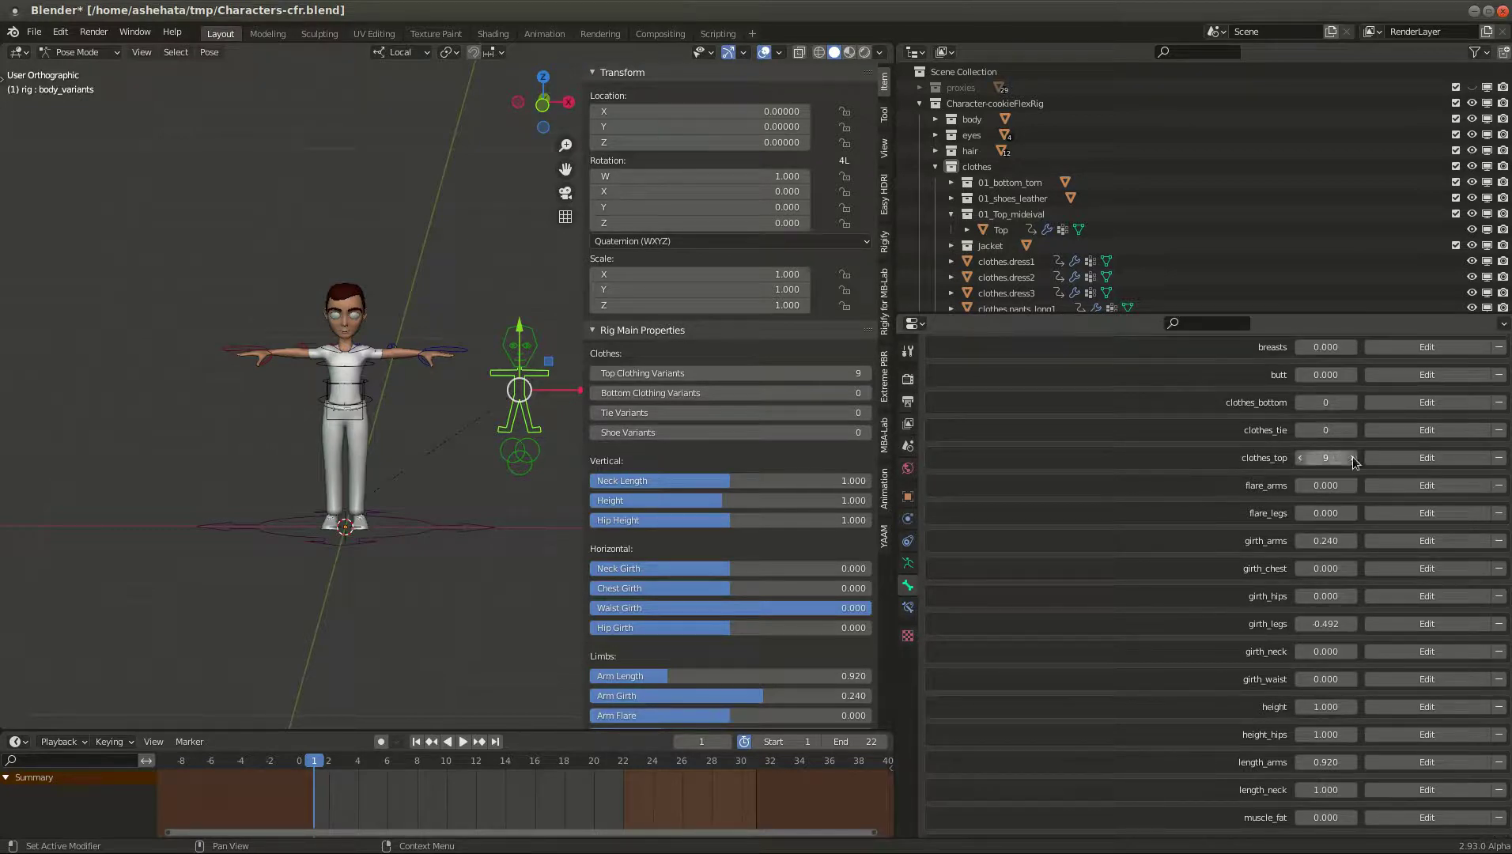
{"action": "left_click", "coordinate": [1416, 461]}
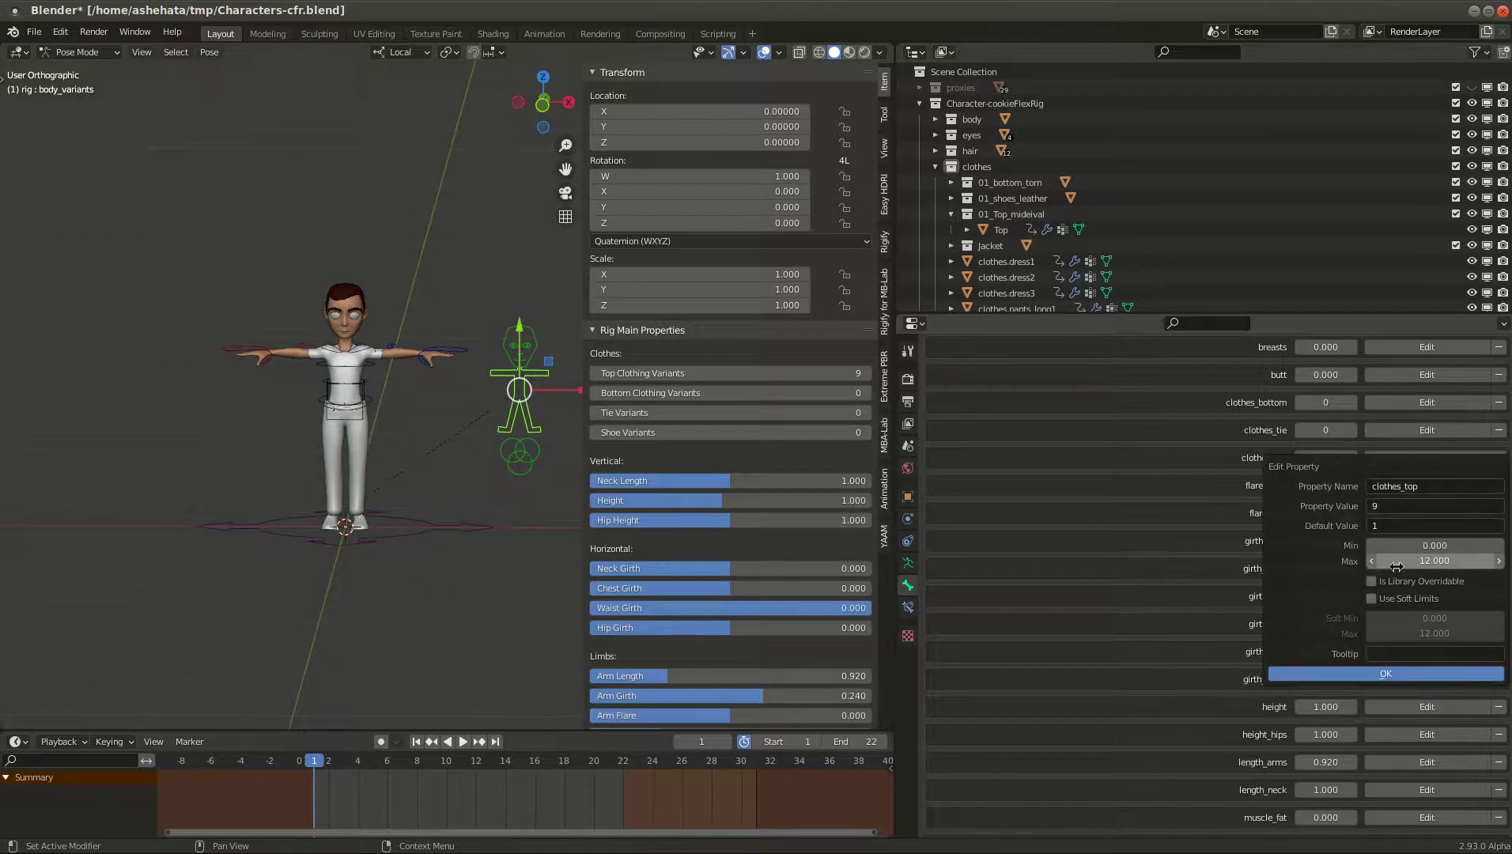
{"action": "left_click_drag", "start_coordinate": [1389, 559], "coordinate": [1384, 559]}
{"action": "left_click", "coordinate": [1427, 560]}
{"action": "type", "text": "11"}
{"action": "key", "text": "Return"}
{"action": "left_click", "coordinate": [1427, 563]}
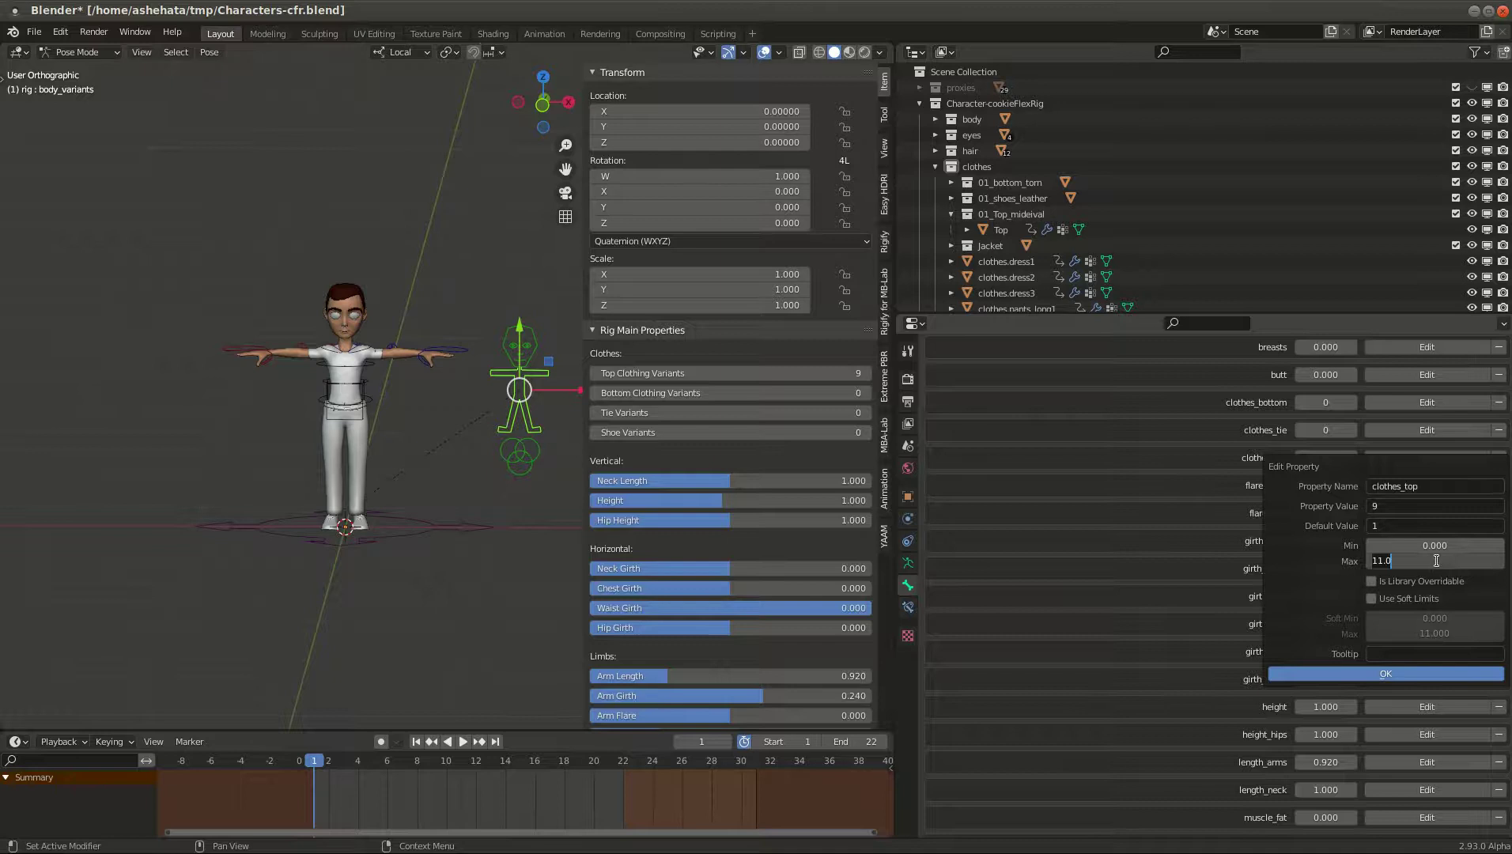
{"action": "type", "text": "12"}
{"action": "left_click", "coordinate": [1386, 673]}
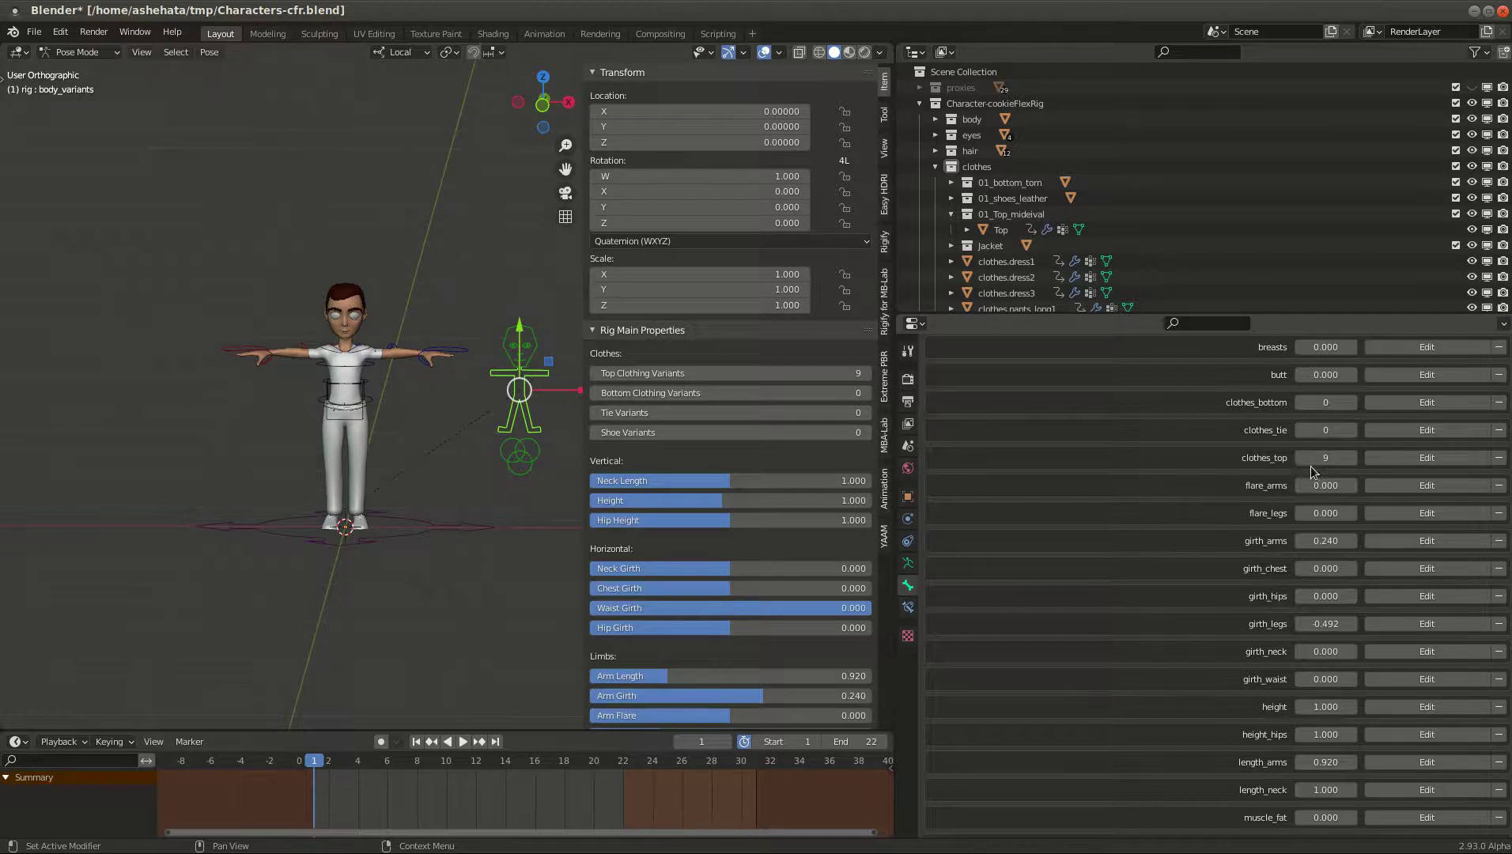
{"action": "left_click", "coordinate": [1404, 457]}
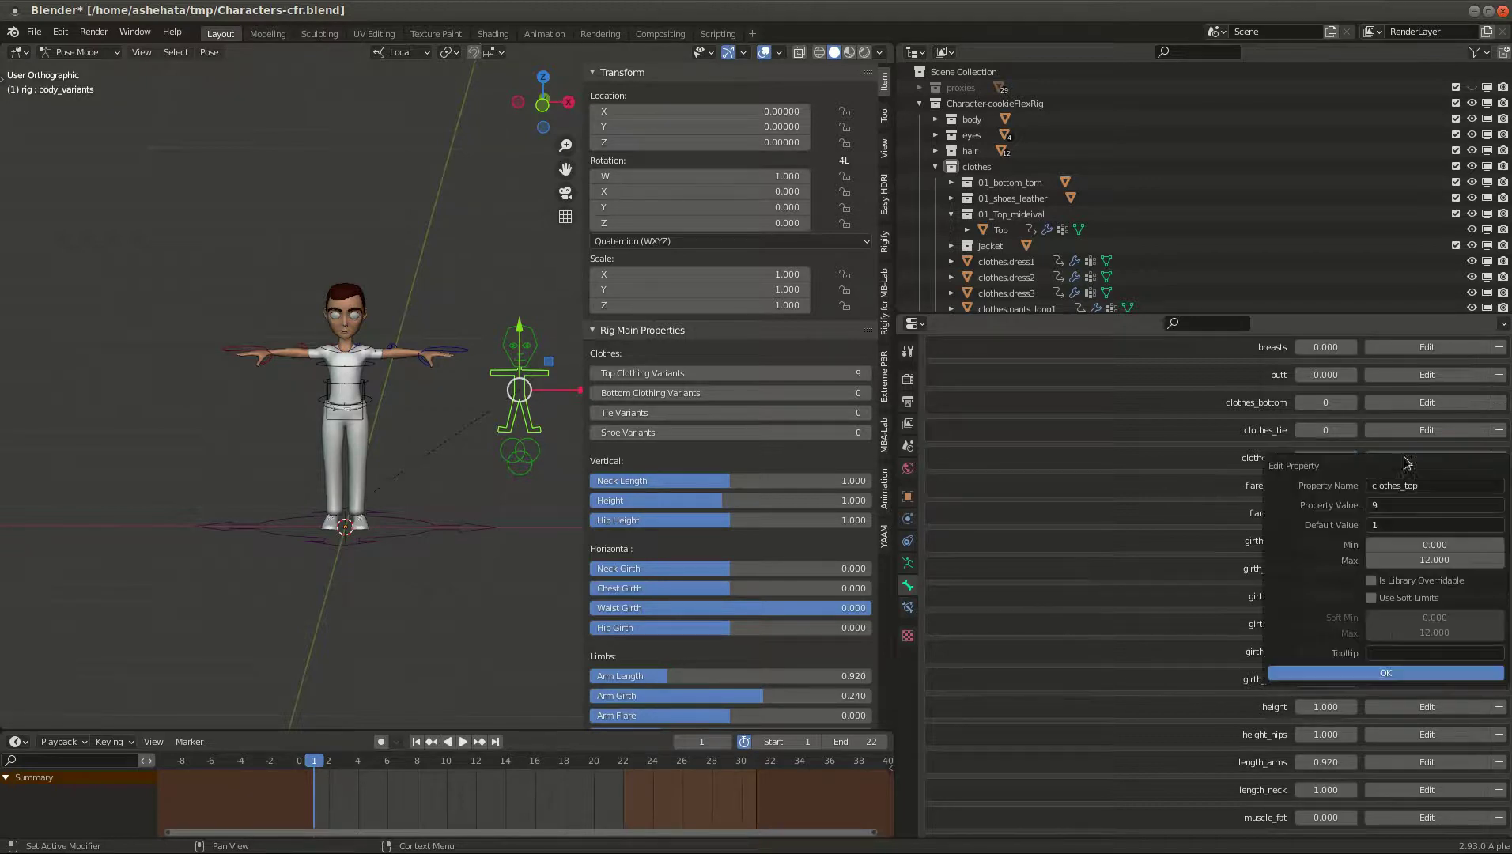
{"action": "left_click", "coordinate": [1377, 672]}
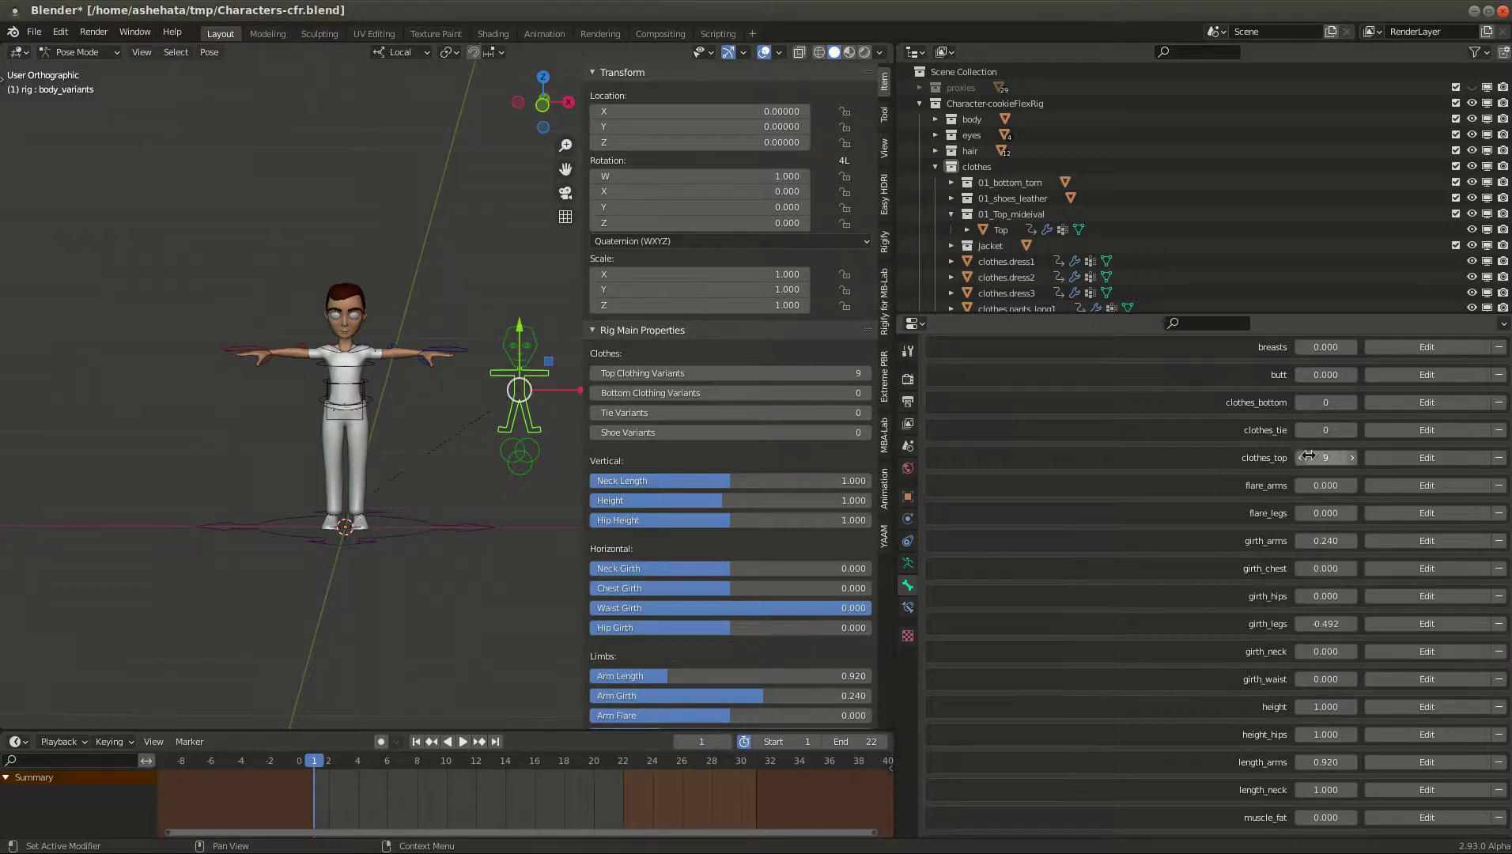
Step: Toggle clothes_top between 11 and 12 in the bone's custom properties, ending at 11
{"action": "left_click", "coordinate": [1352, 458]}
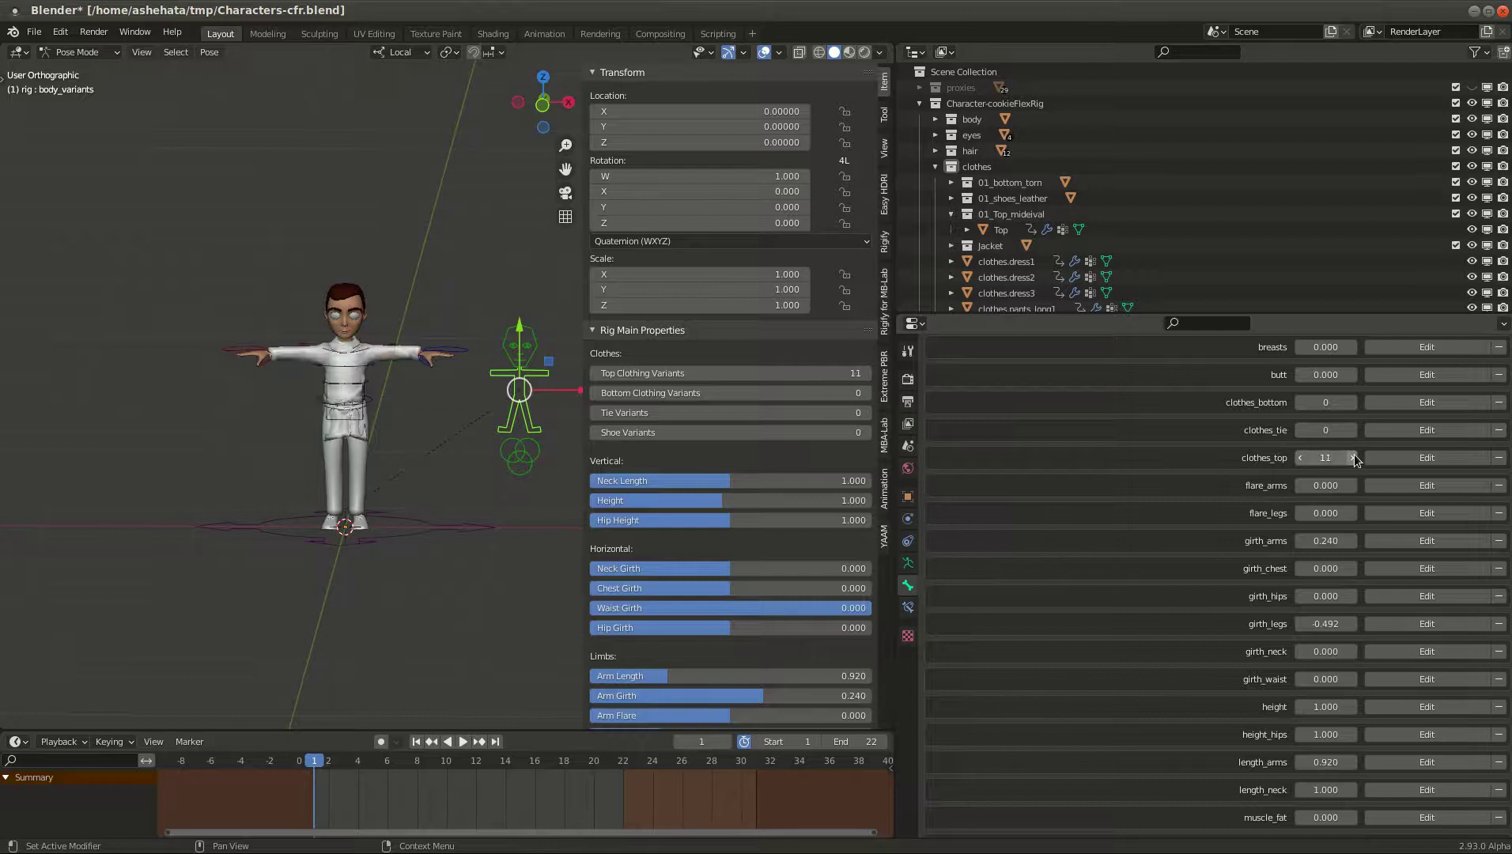
{"action": "left_click", "coordinate": [1352, 458]}
{"action": "left_click", "coordinate": [1352, 457]}
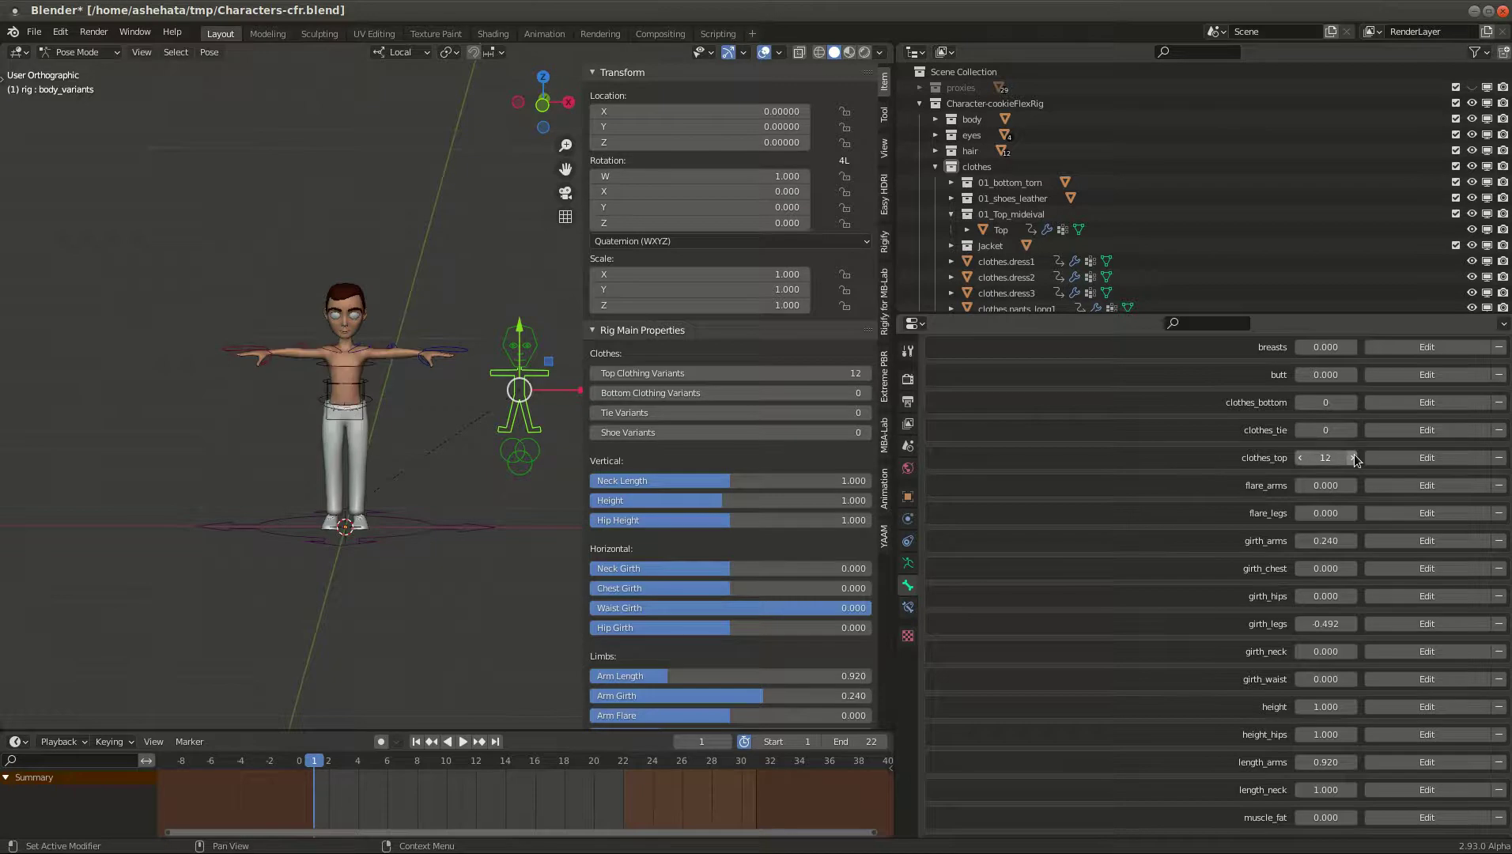
{"action": "left_click", "coordinate": [1300, 458]}
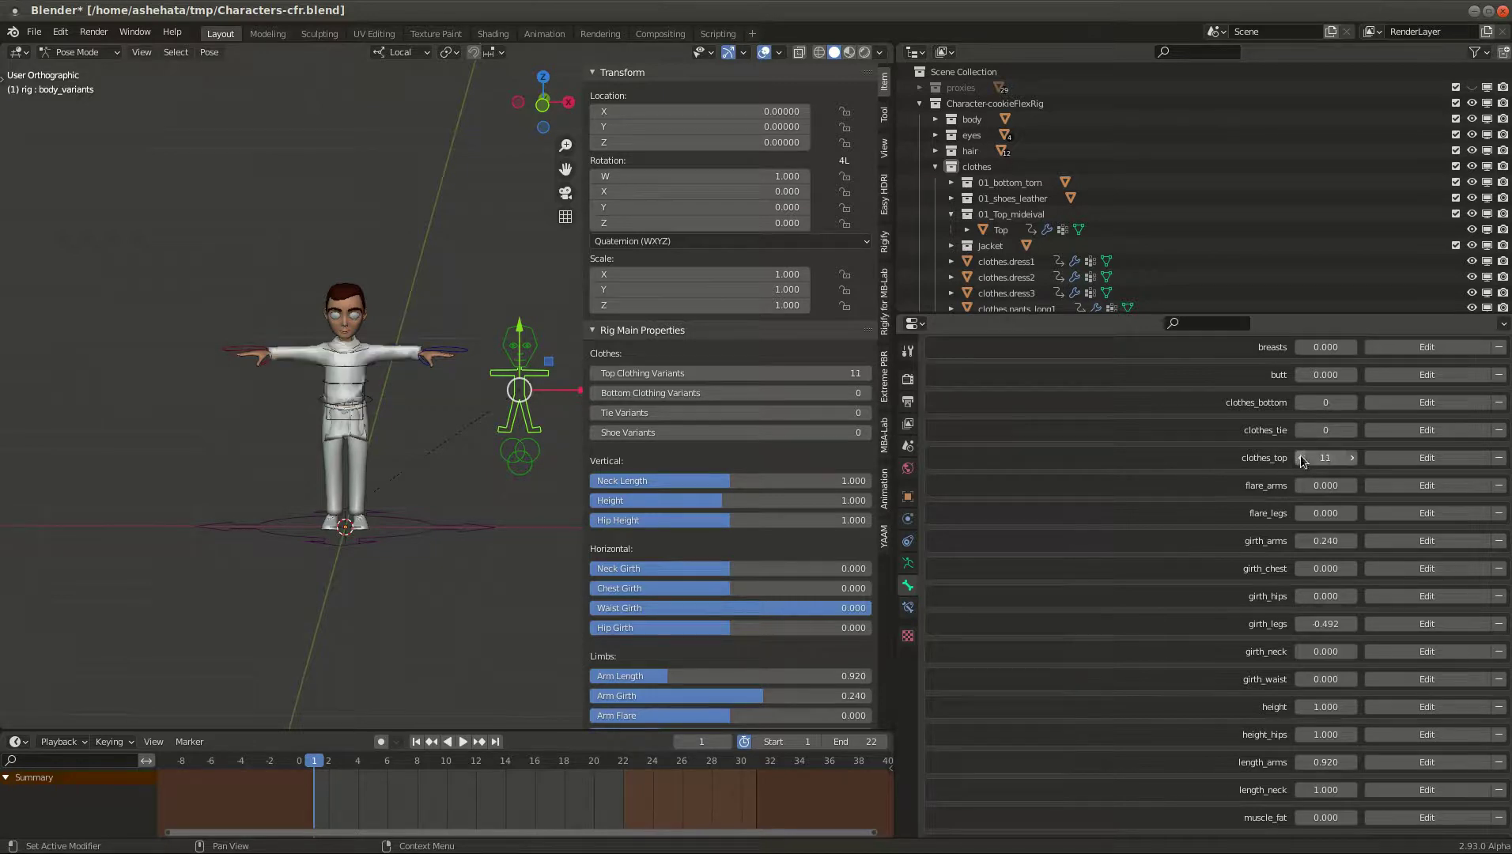
{"action": "left_click", "coordinate": [1352, 457]}
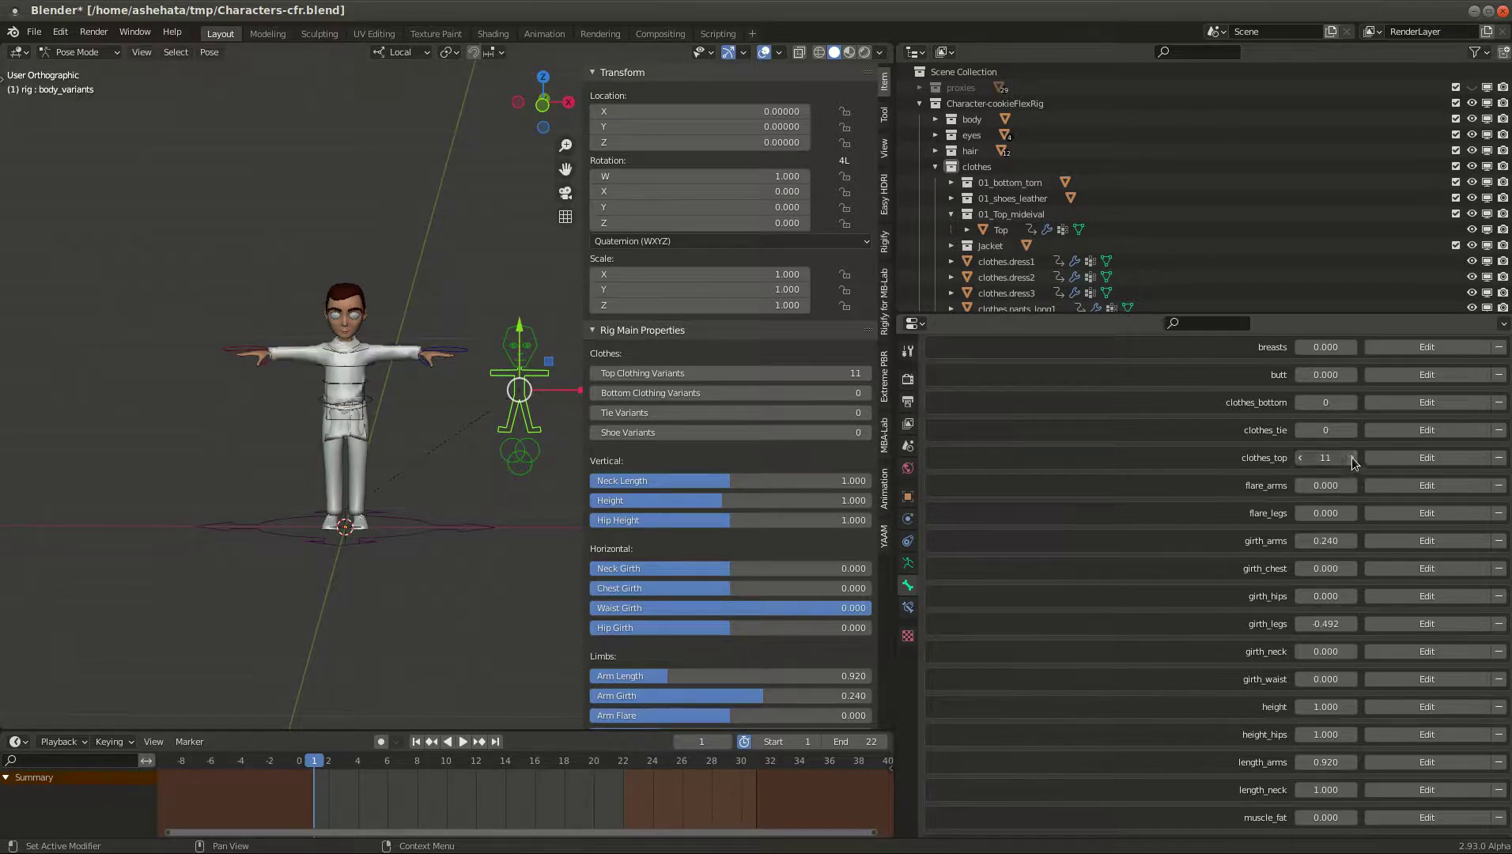
{"action": "left_click", "coordinate": [1300, 457]}
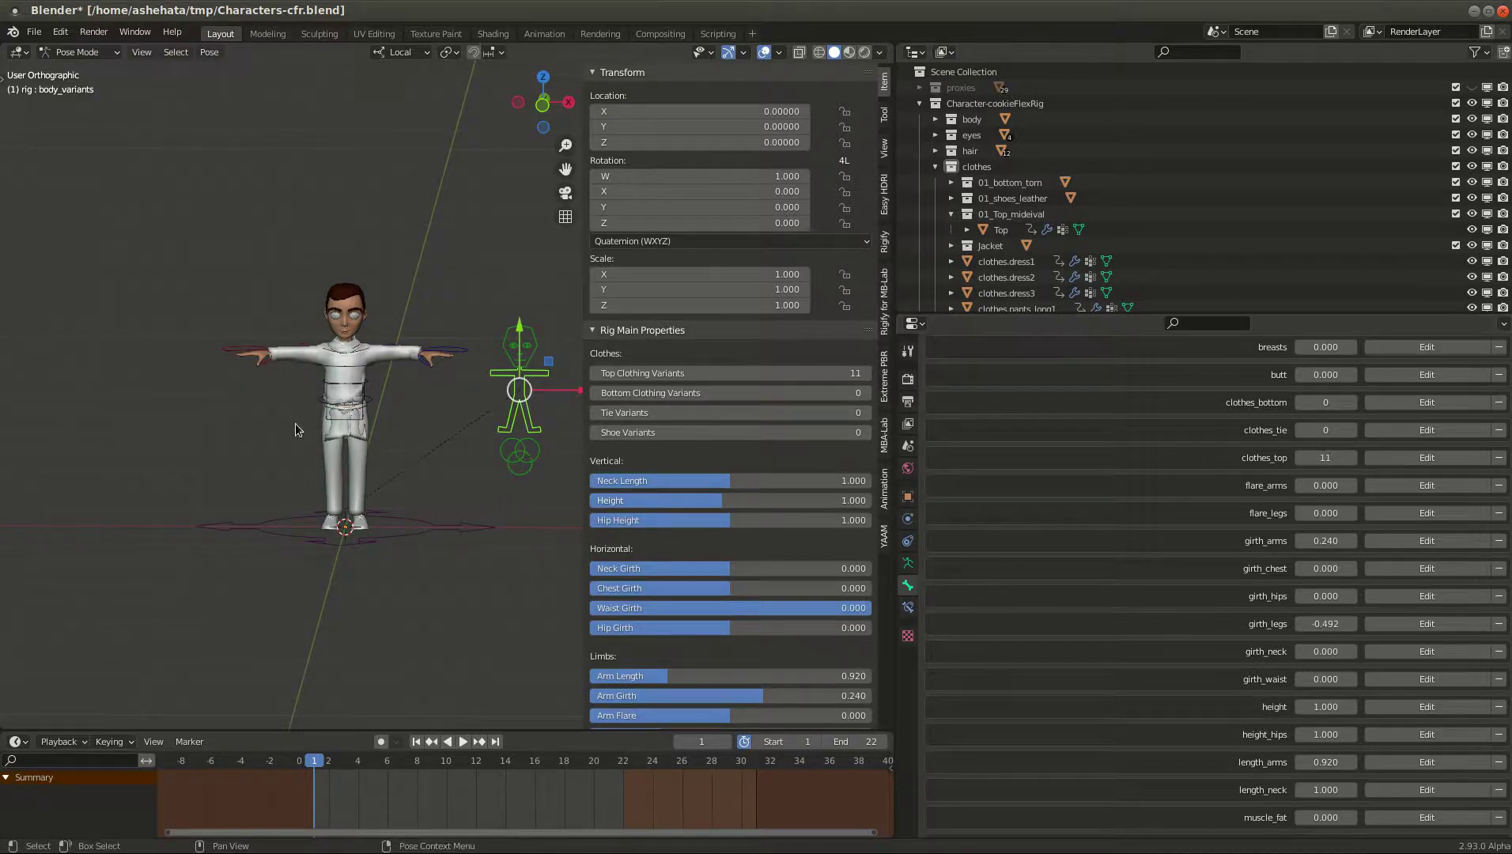
{"action": "scroll", "coordinate": [295, 396], "scroll_direction": "up", "scroll_amount": 7}
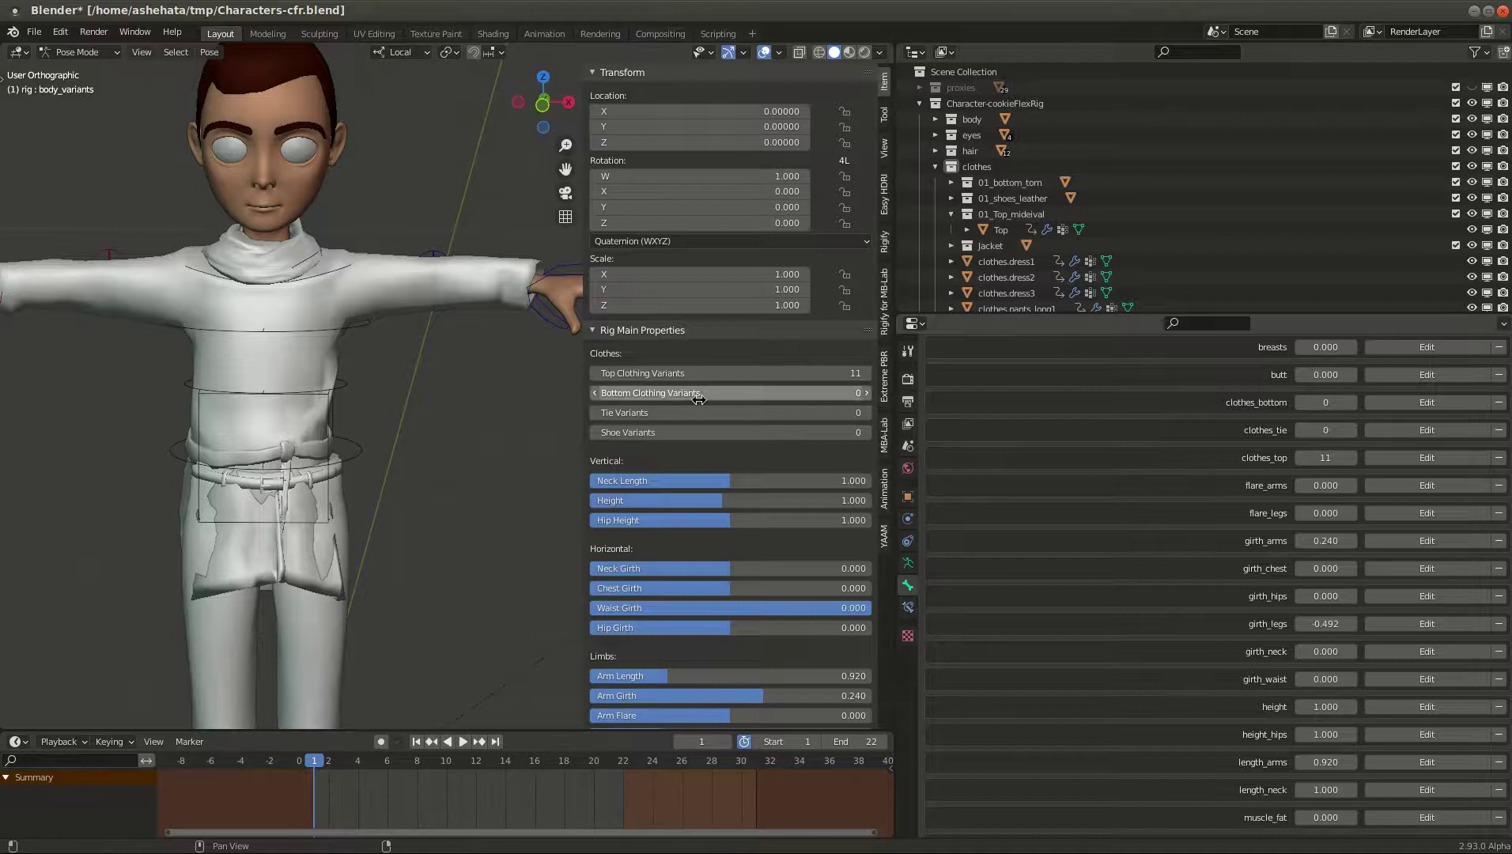
Step: Step Top Clothing Variants down to 9 and back to 11, then select the Top shirt mesh
{"action": "left_click", "coordinate": [596, 373]}
{"action": "left_click", "coordinate": [596, 374]}
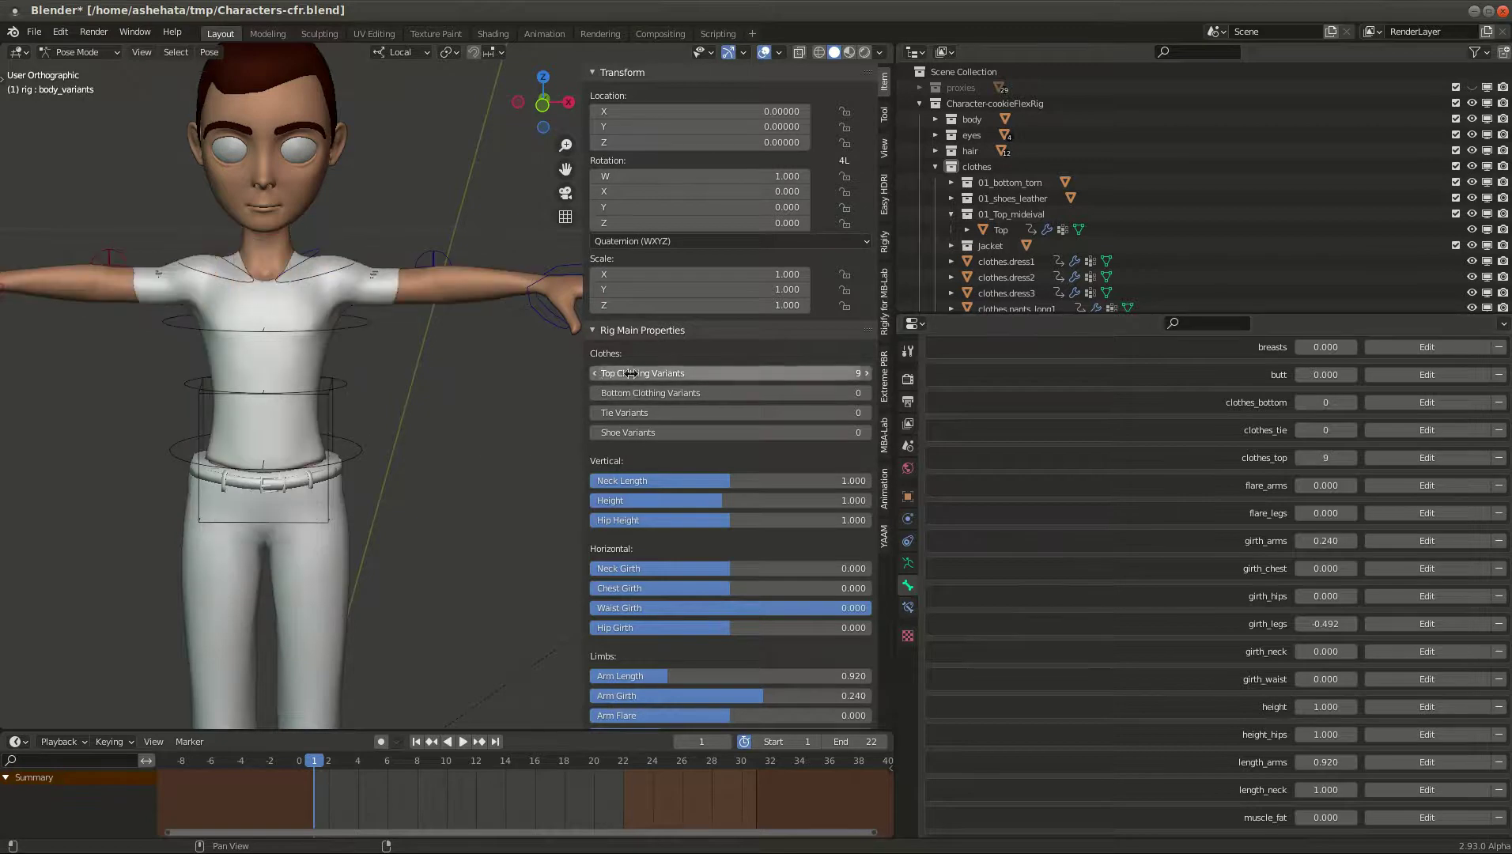
{"action": "left_click", "coordinate": [865, 373]}
{"action": "left_click", "coordinate": [865, 373]}
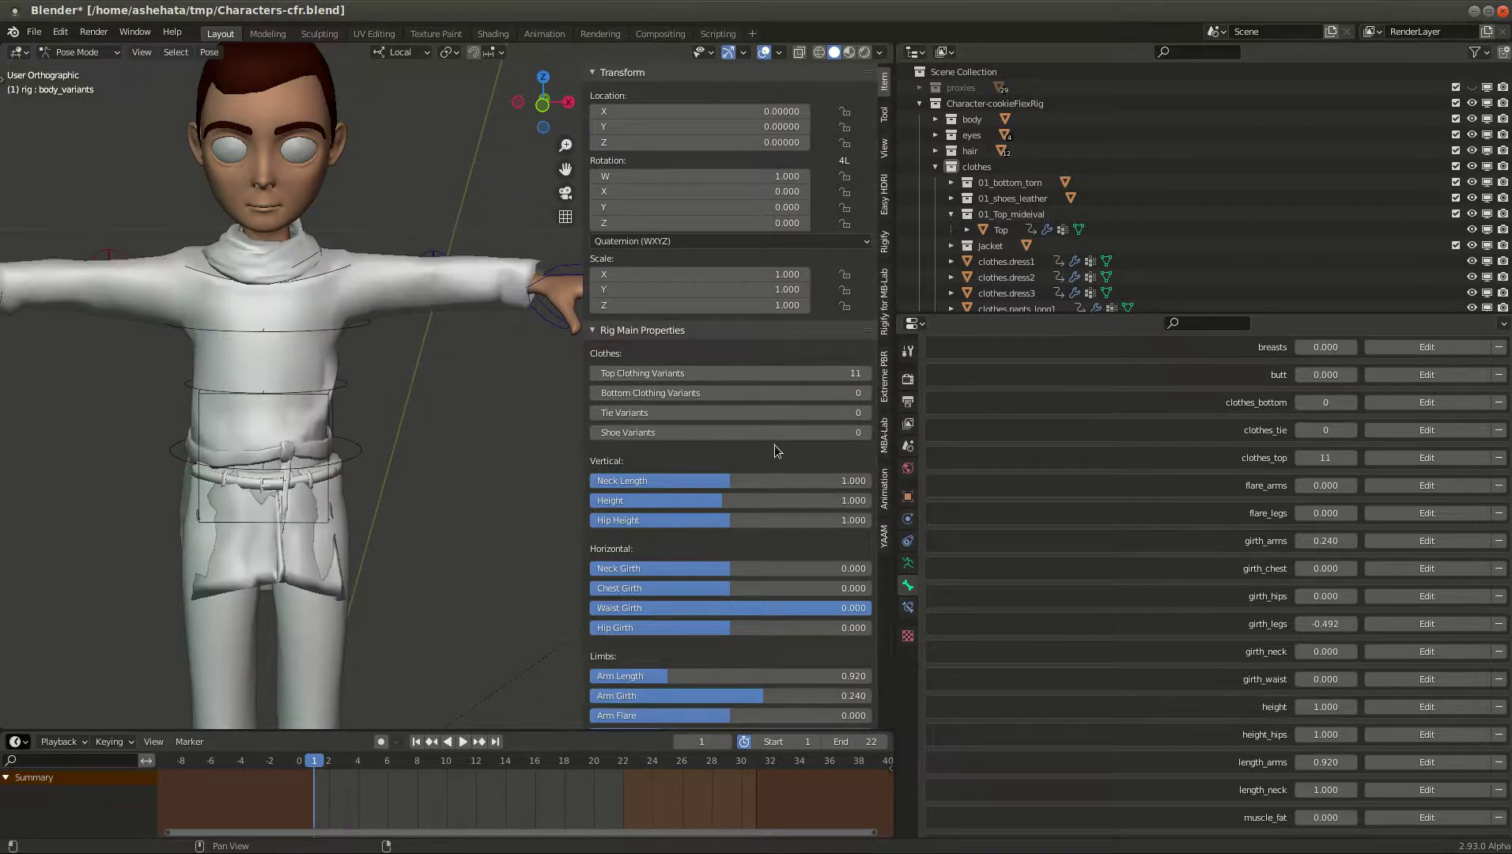
{"action": "left_click", "coordinate": [253, 363]}
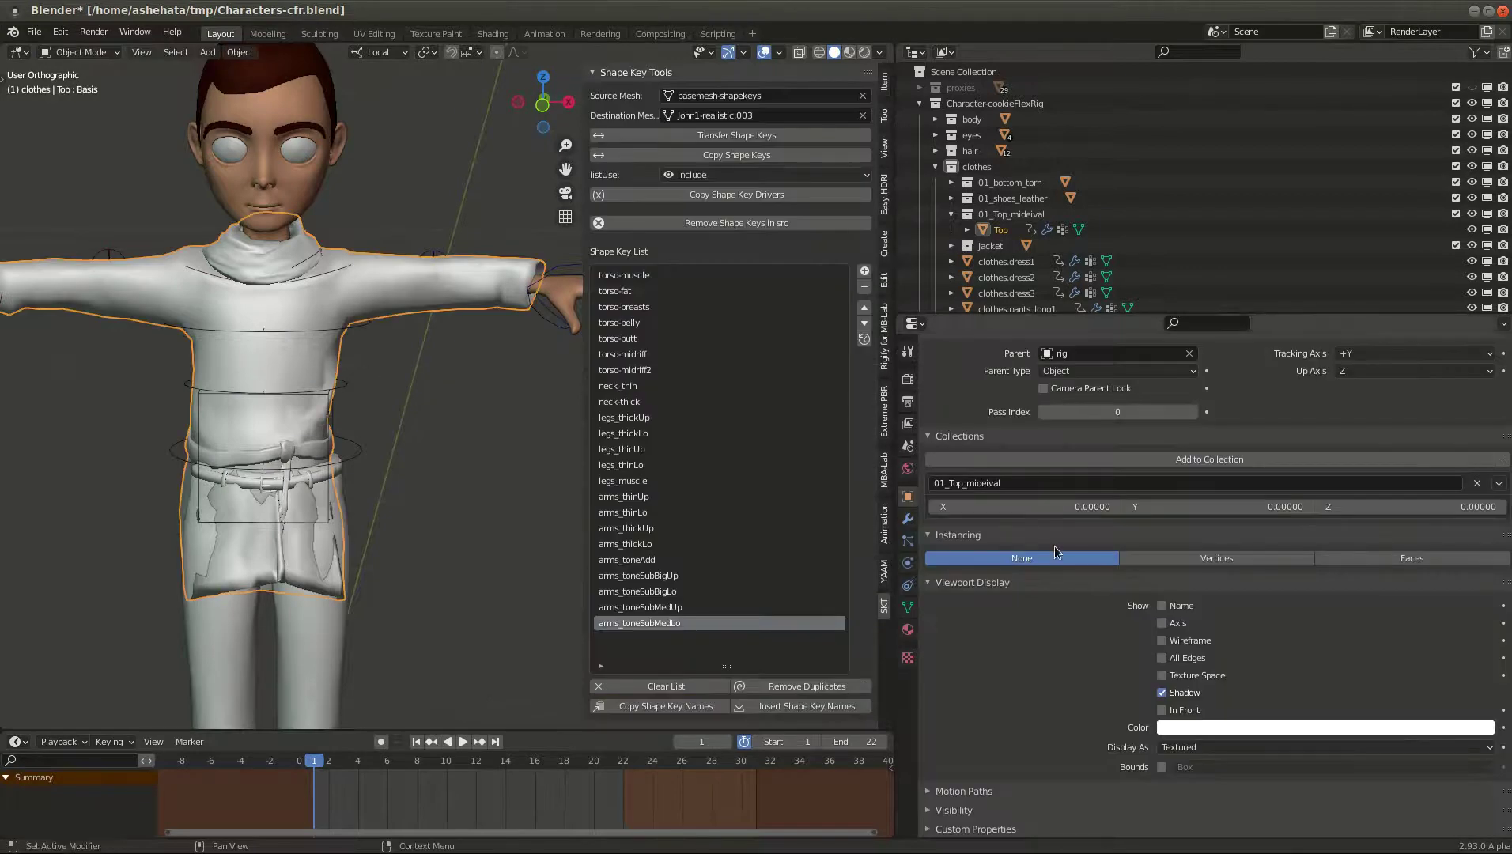
Step: Show the Top mesh's Object Data tab with the everything vertex group and its shape keys
{"action": "left_click", "coordinate": [907, 607]}
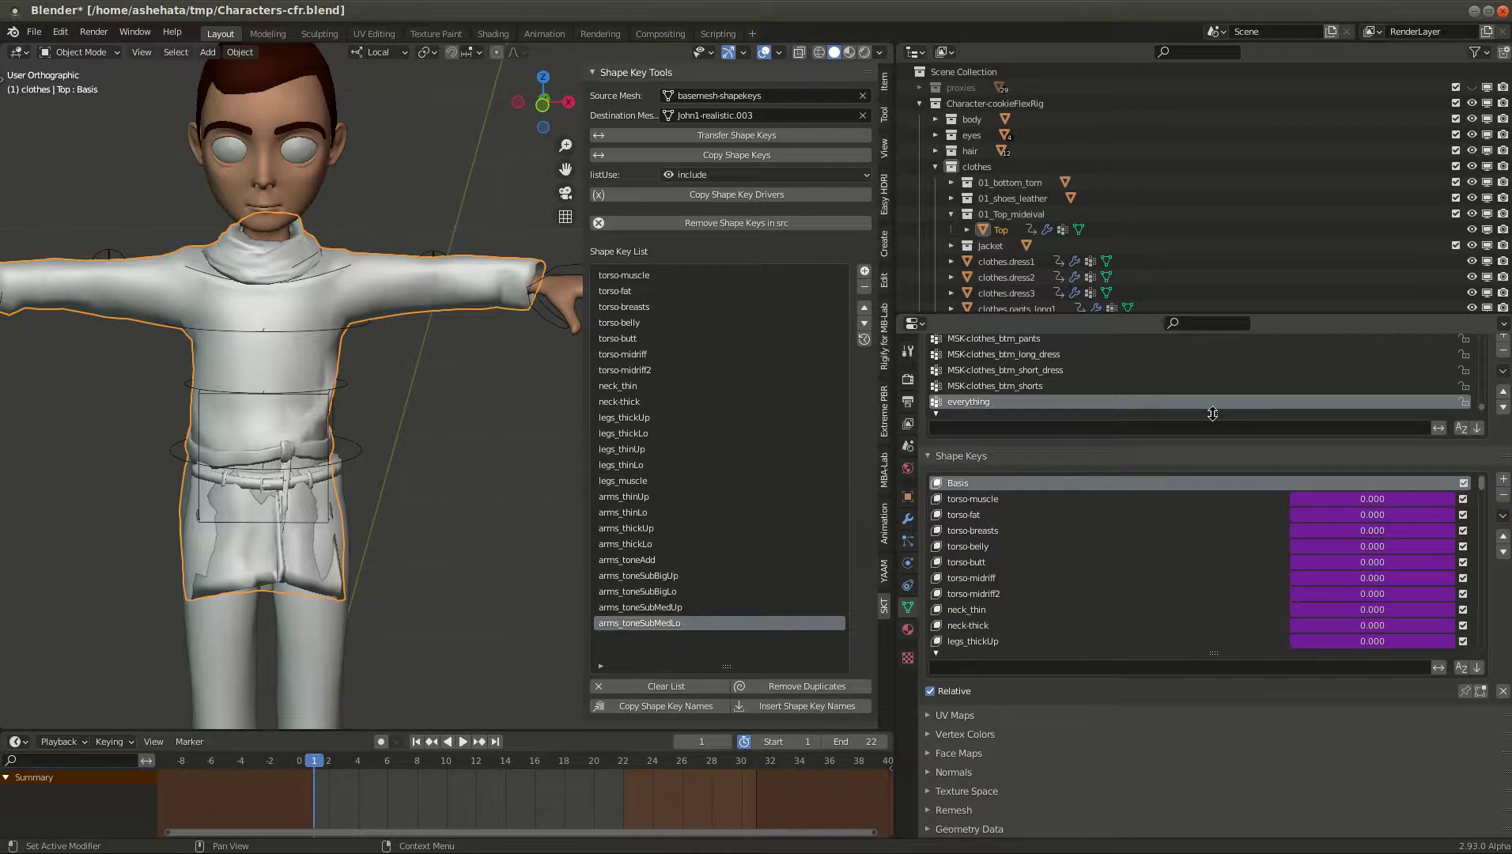
{"action": "scroll", "coordinate": [1196, 659], "scroll_direction": "up", "scroll_amount": 3}
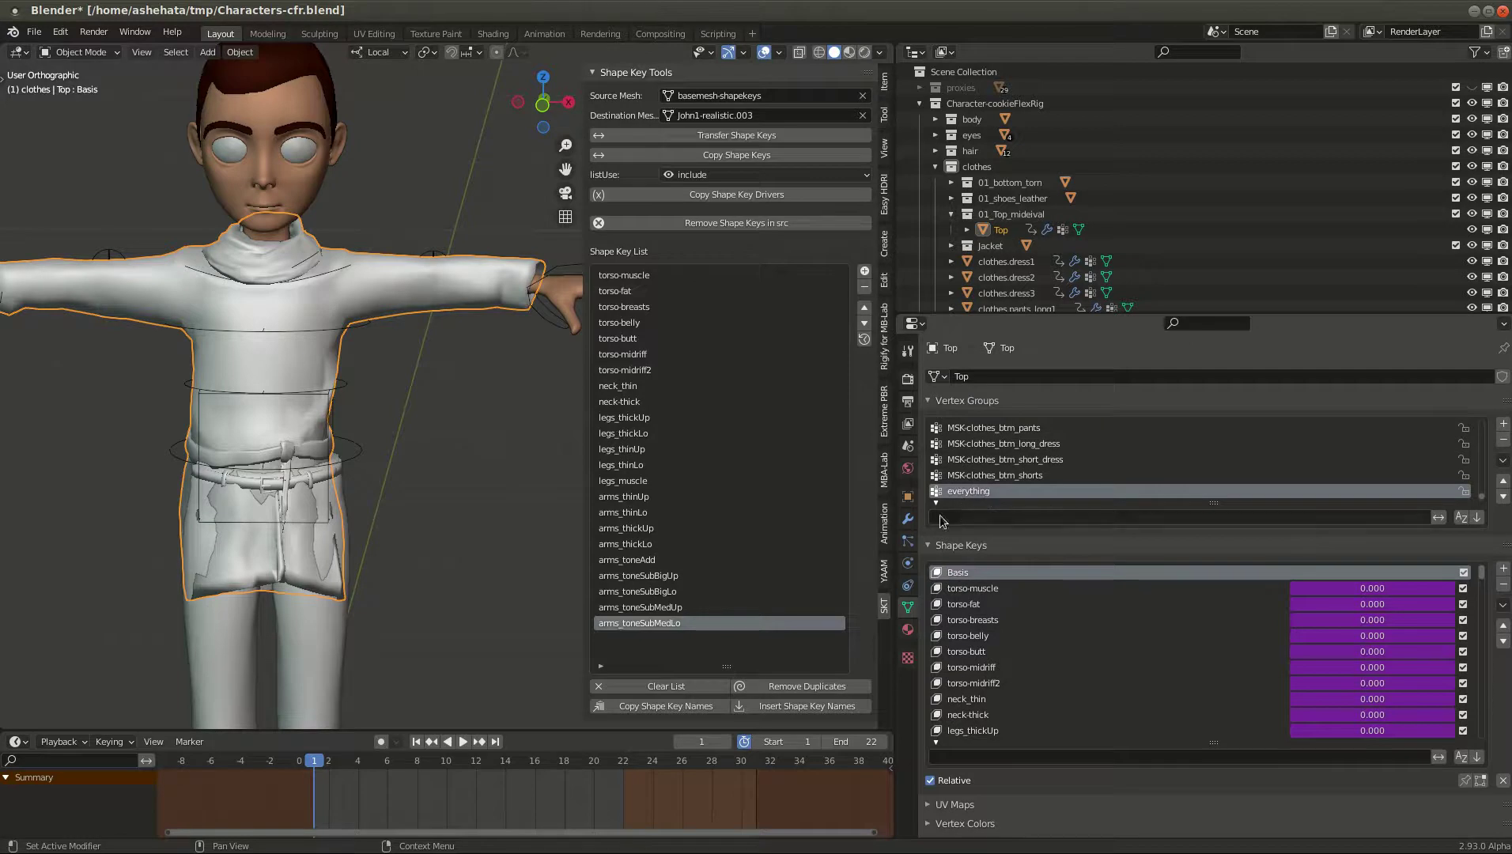
{"action": "key", "text": "ctrl+Tab"}
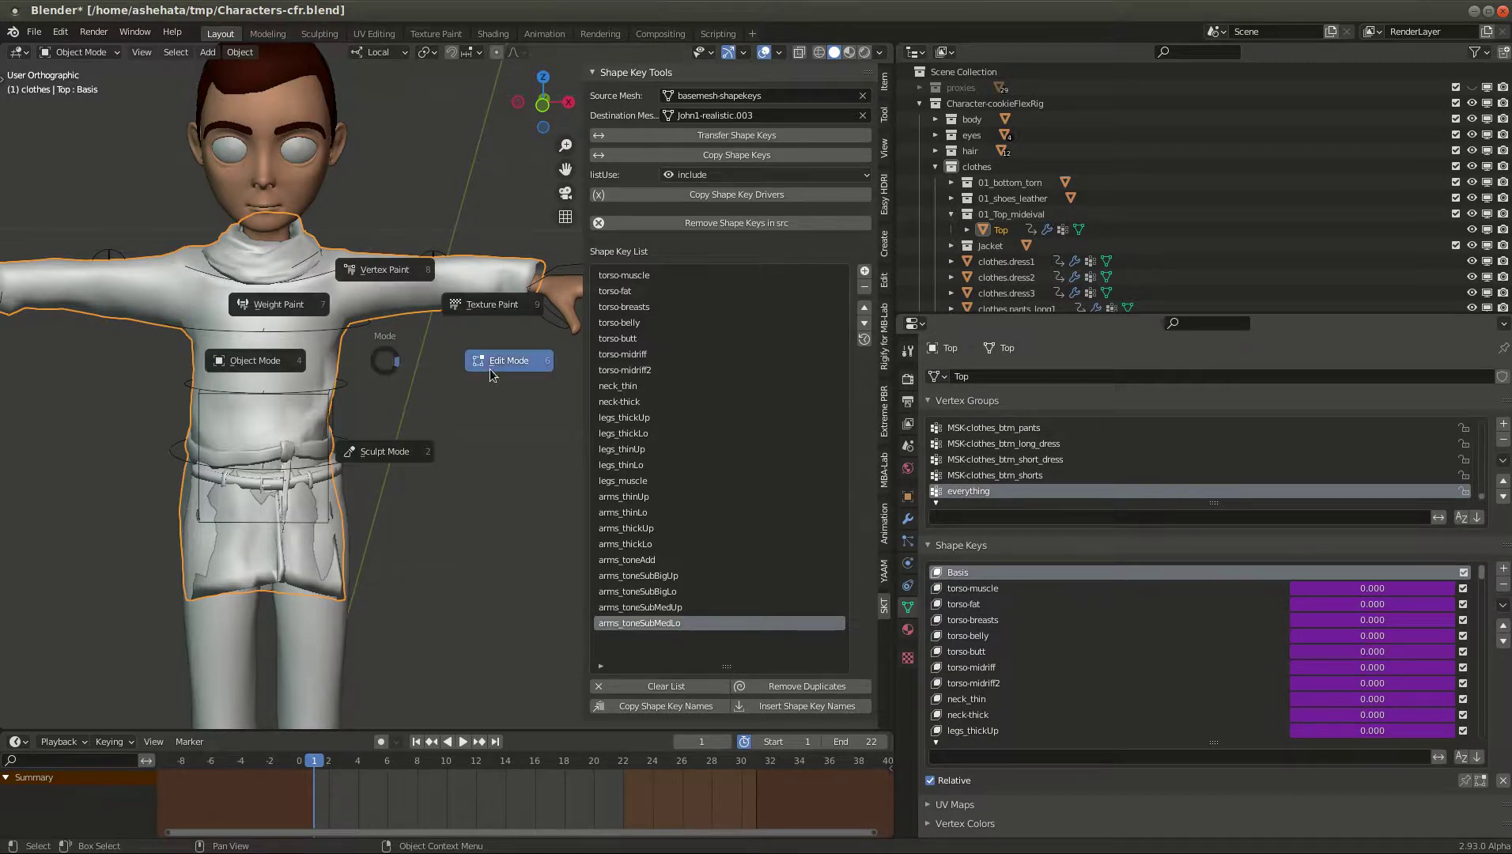
{"action": "left_click", "coordinate": [541, 361]}
{"action": "key", "text": "alt+a"}
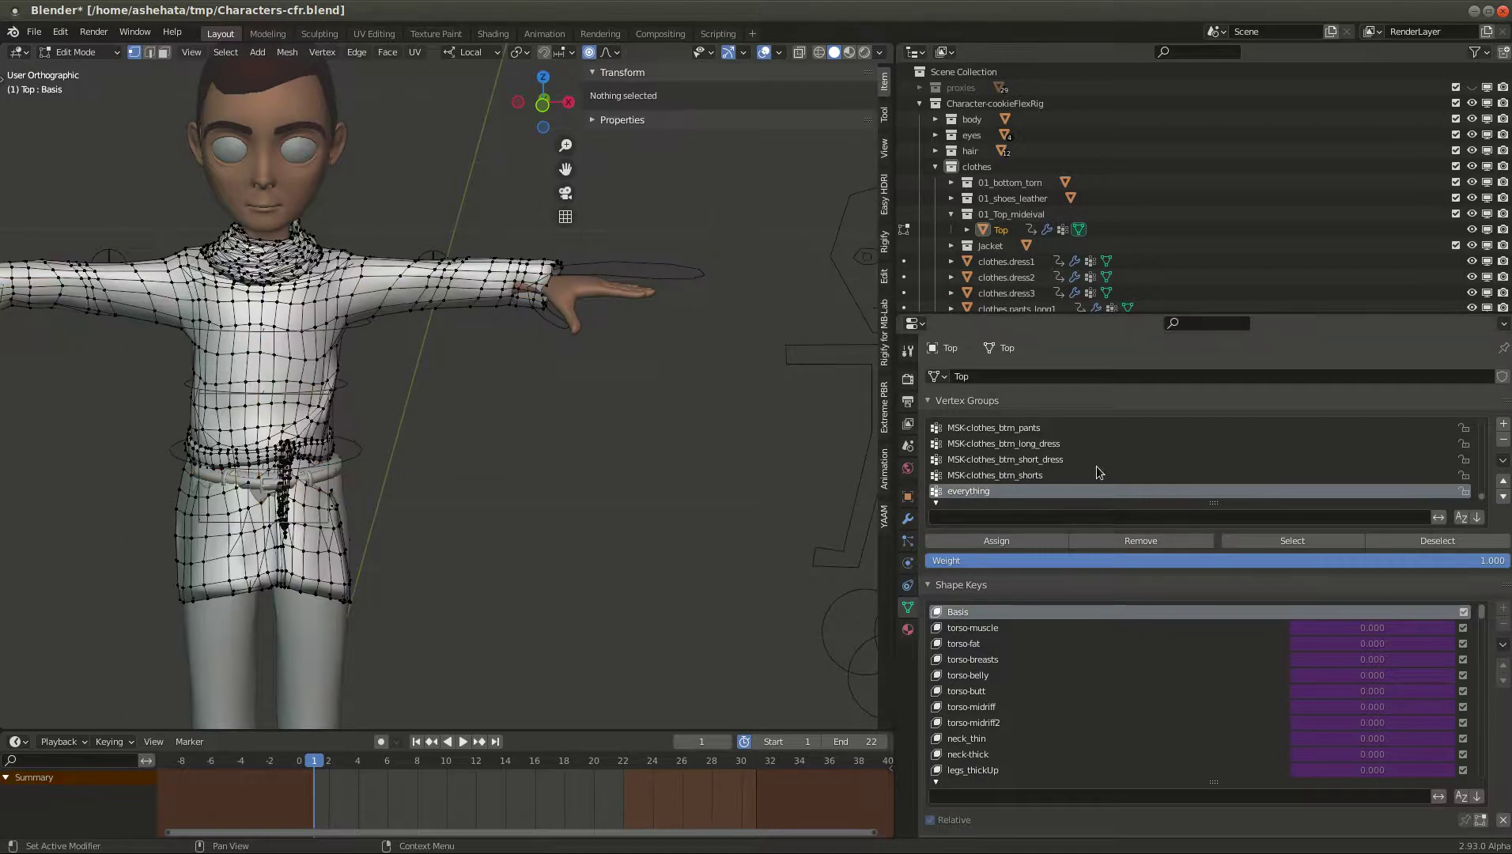
{"action": "left_click", "coordinate": [1294, 541]}
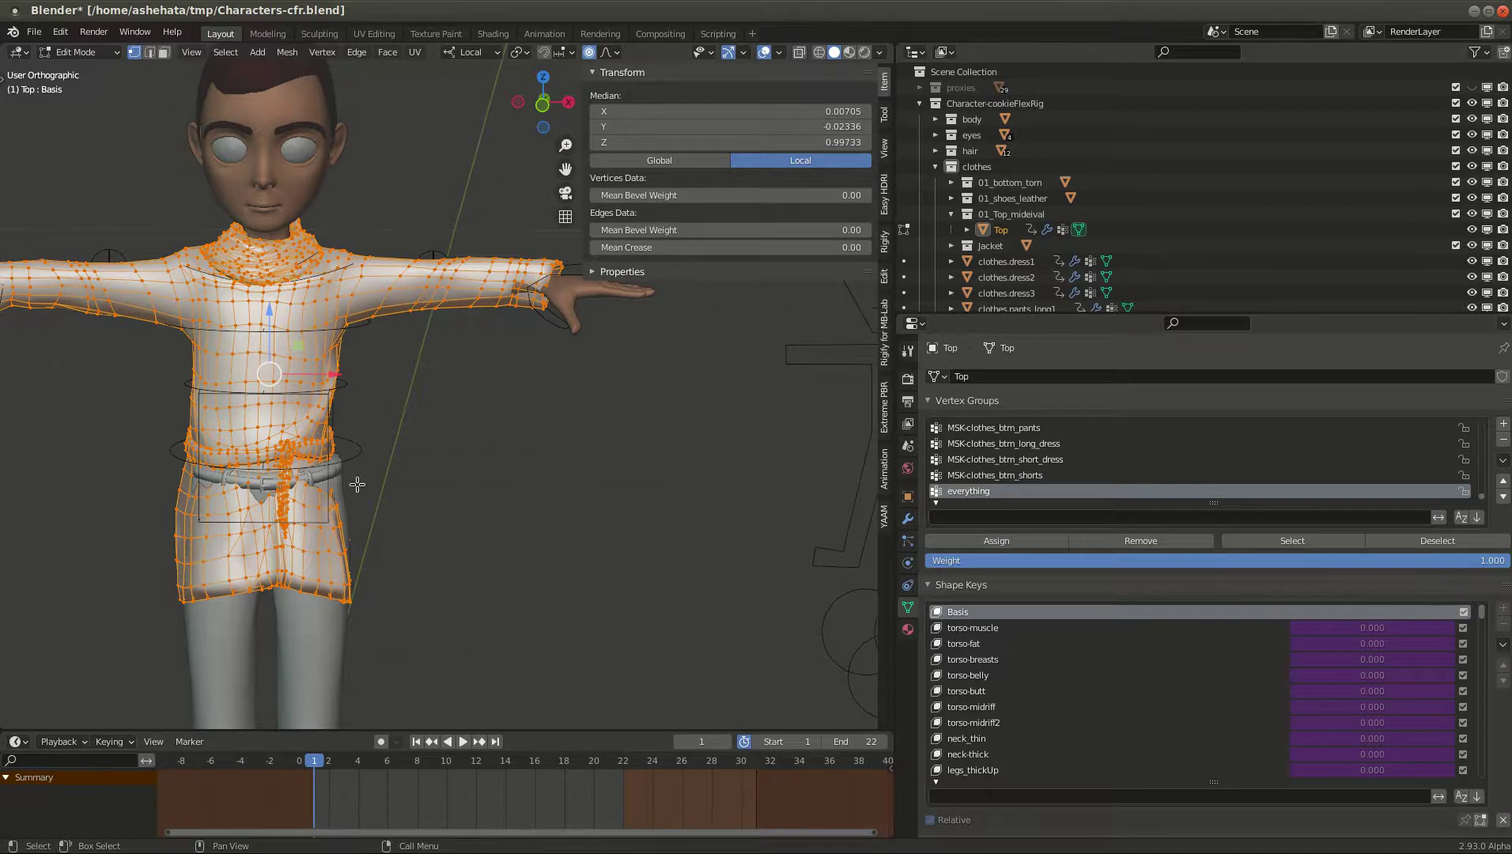
{"action": "mouse_move", "coordinate": [412, 476]}
{"action": "middle_mouse_down"}
{"action": "mouse_move", "coordinate": [372, 462]}
{"action": "mouse_move", "coordinate": [416, 465]}
{"action": "middle_mouse_up"}
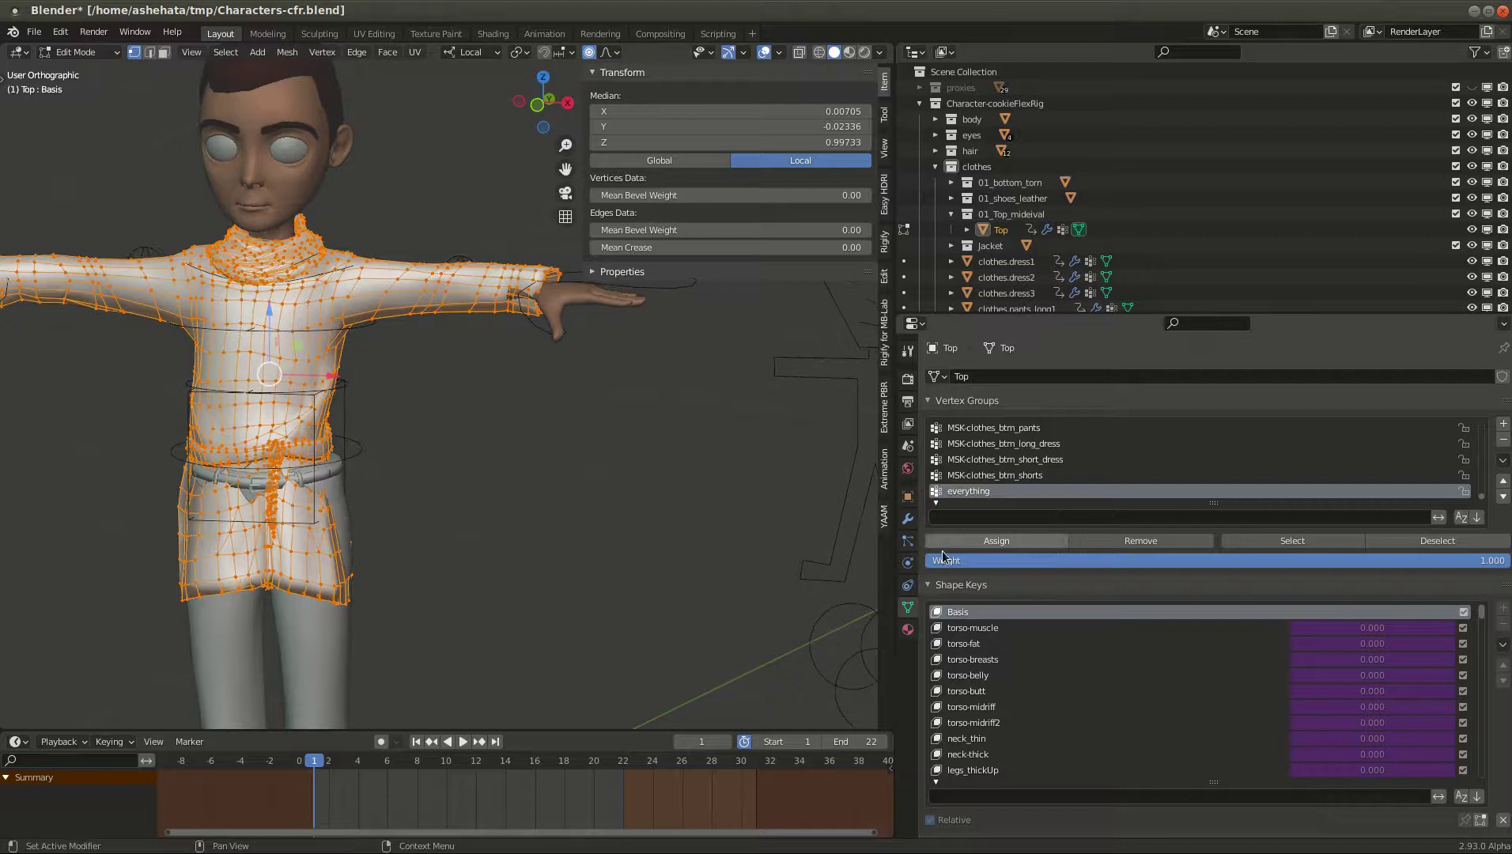
{"action": "key", "text": "Tab"}
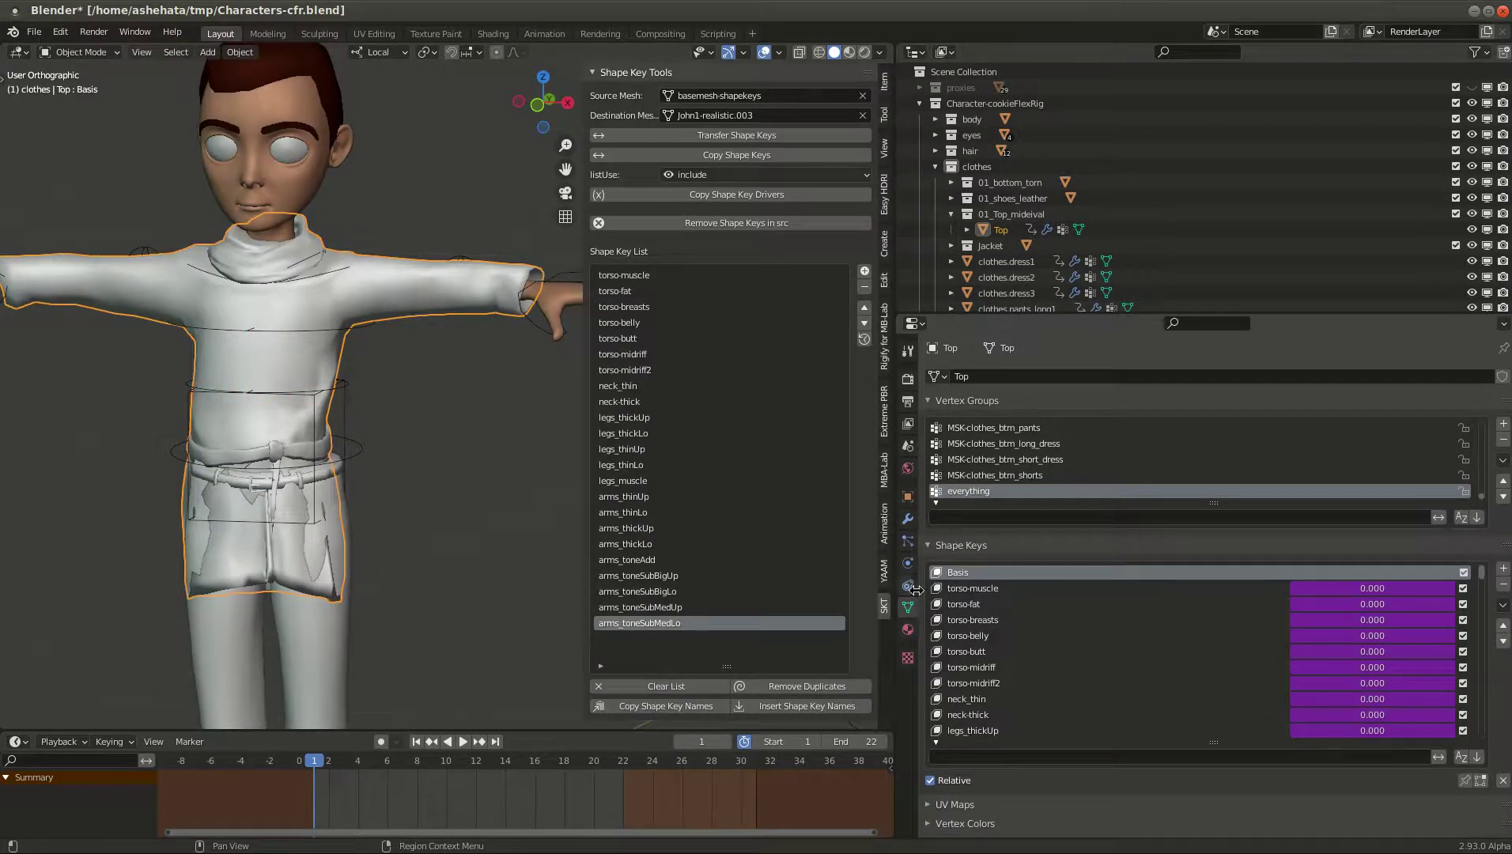
Step: Show the Top shirt's Modifiers tab with the Mask on everything and an Armature
{"action": "left_click", "coordinate": [908, 519]}
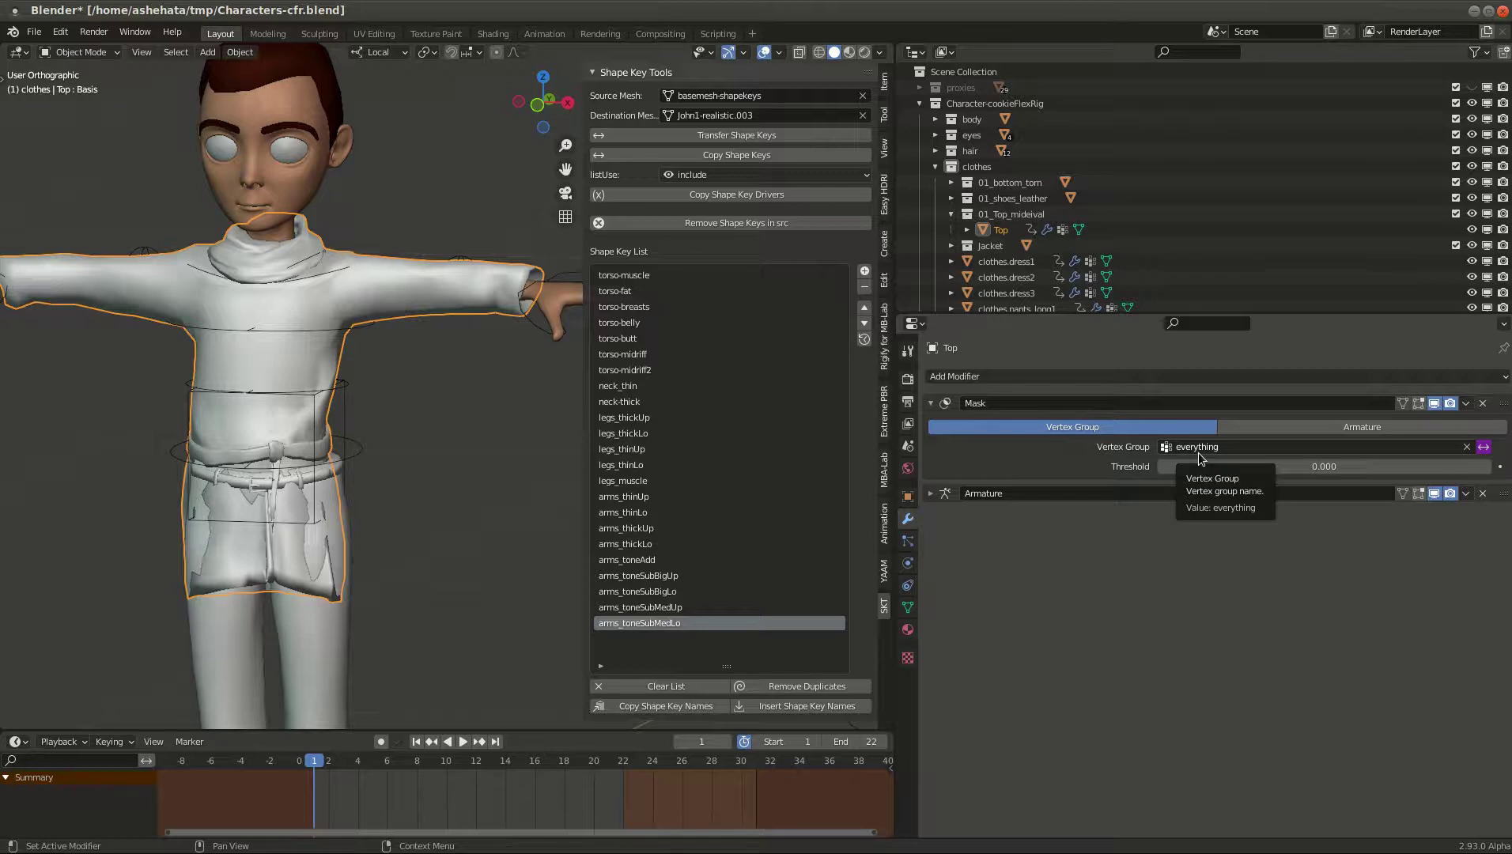
Step: Open the Mask's Invert driver in a Drivers Editor window and widen its sidebar
{"action": "right_click", "coordinate": [1484, 450]}
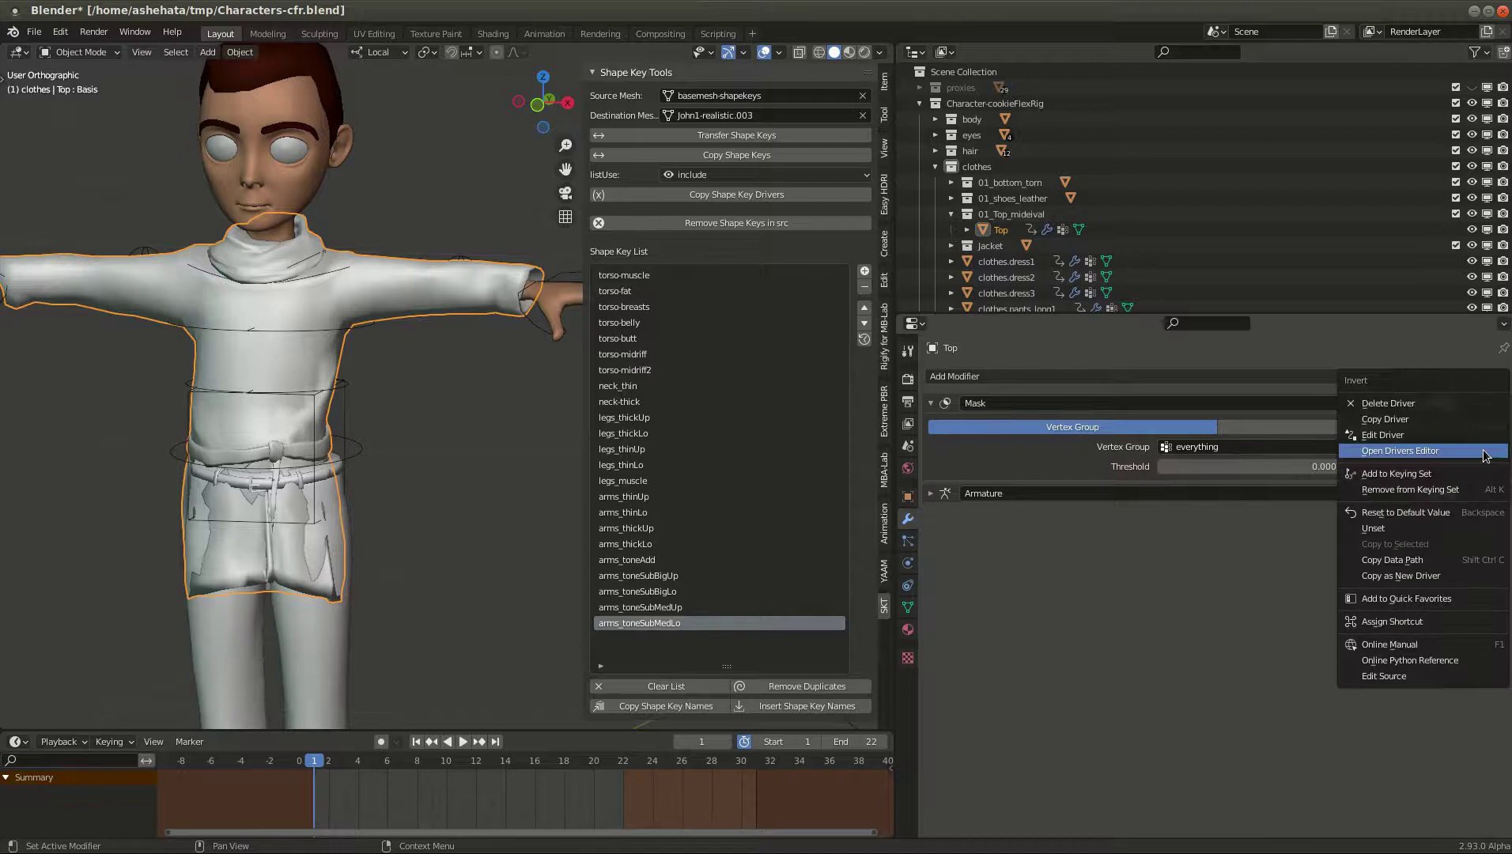
{"action": "left_click", "coordinate": [1400, 451]}
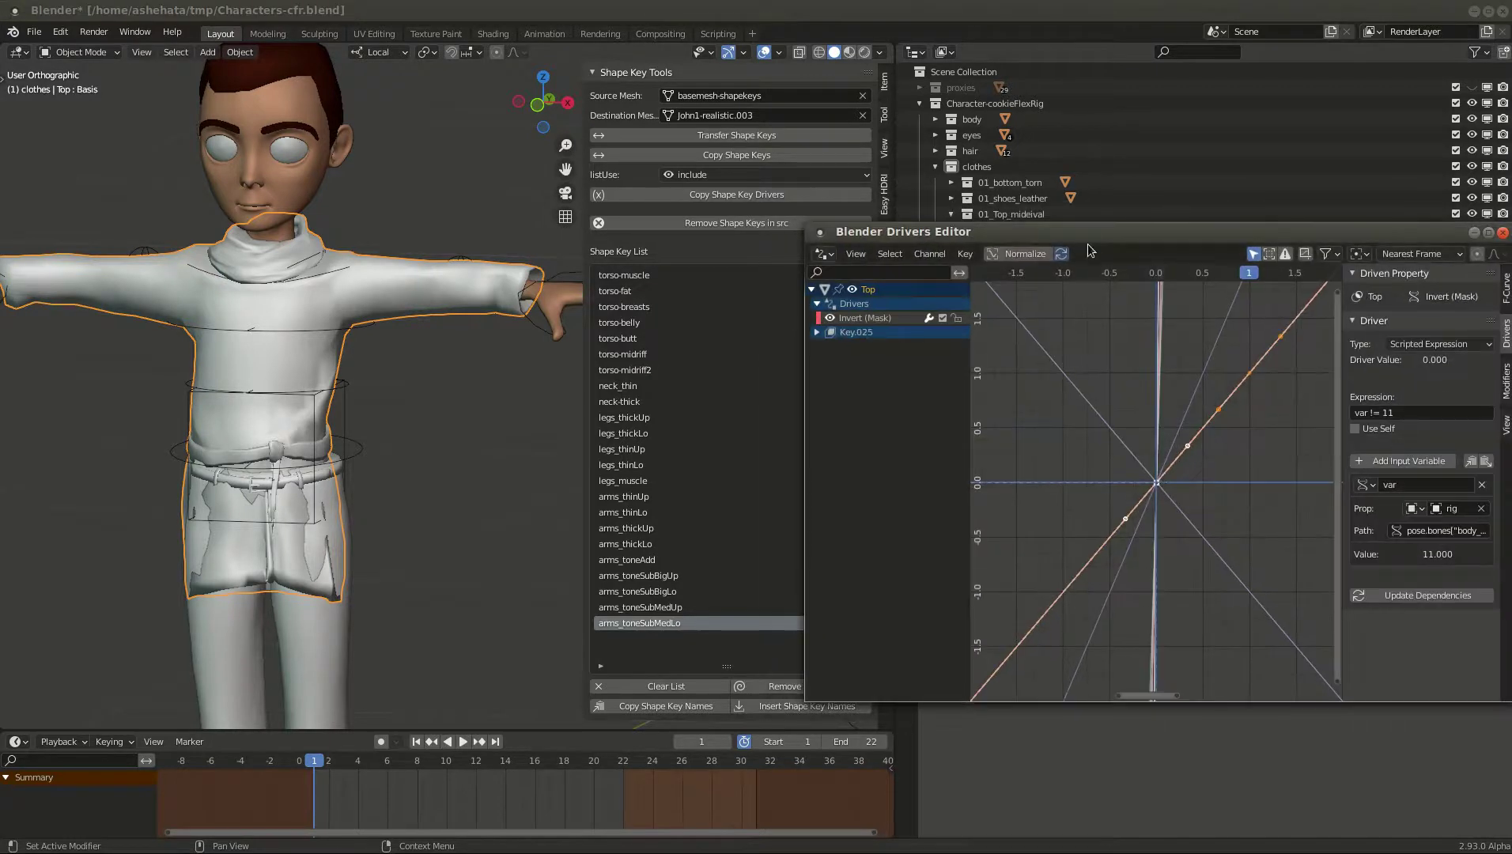
{"action": "left_click_drag", "start_coordinate": [1091, 234], "coordinate": [764, 254]}
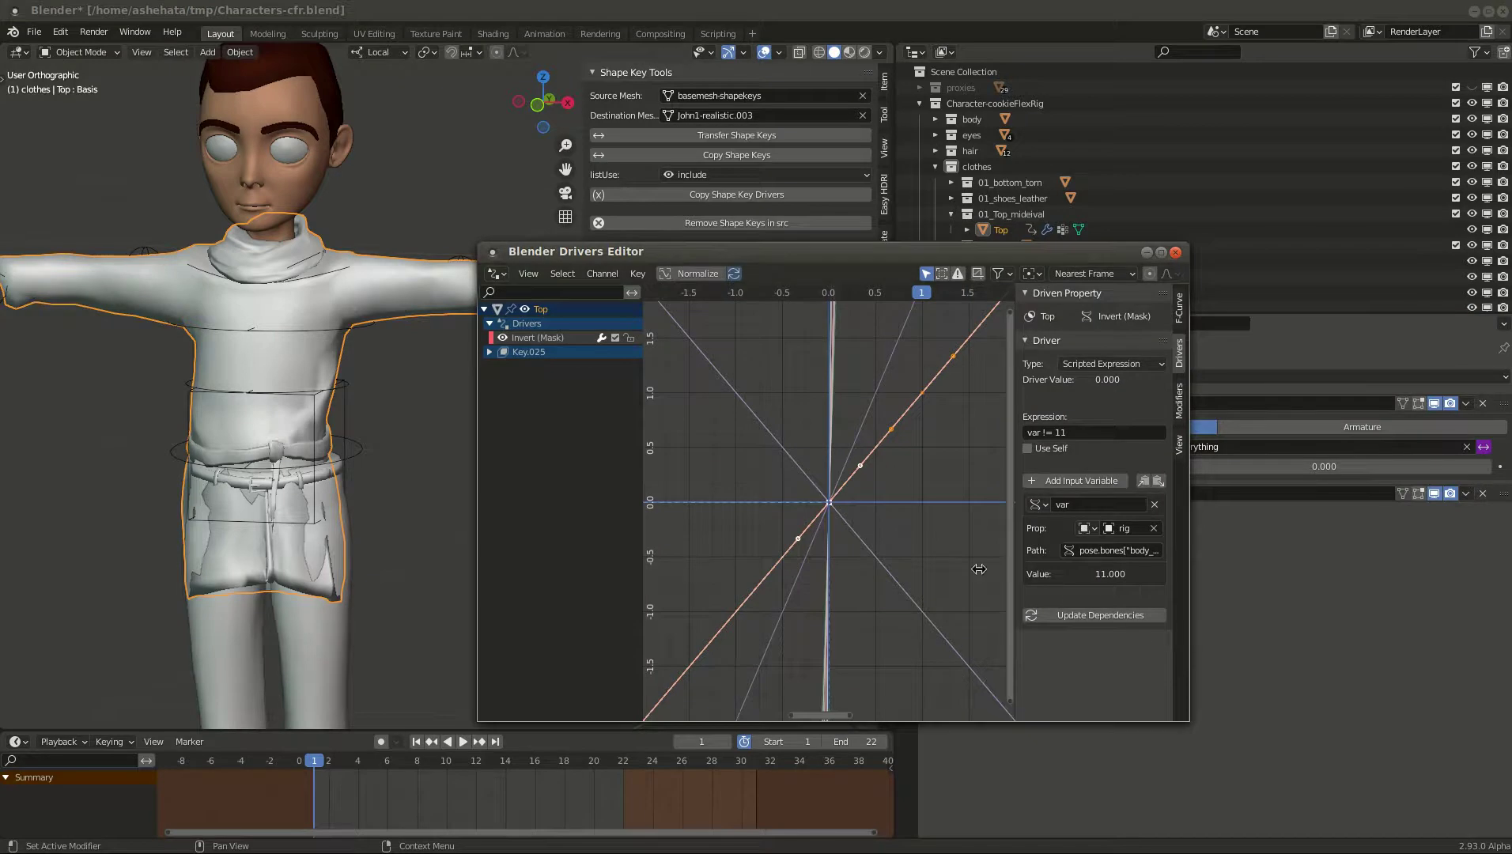
{"action": "left_click_drag", "start_coordinate": [1013, 566], "coordinate": [891, 563]}
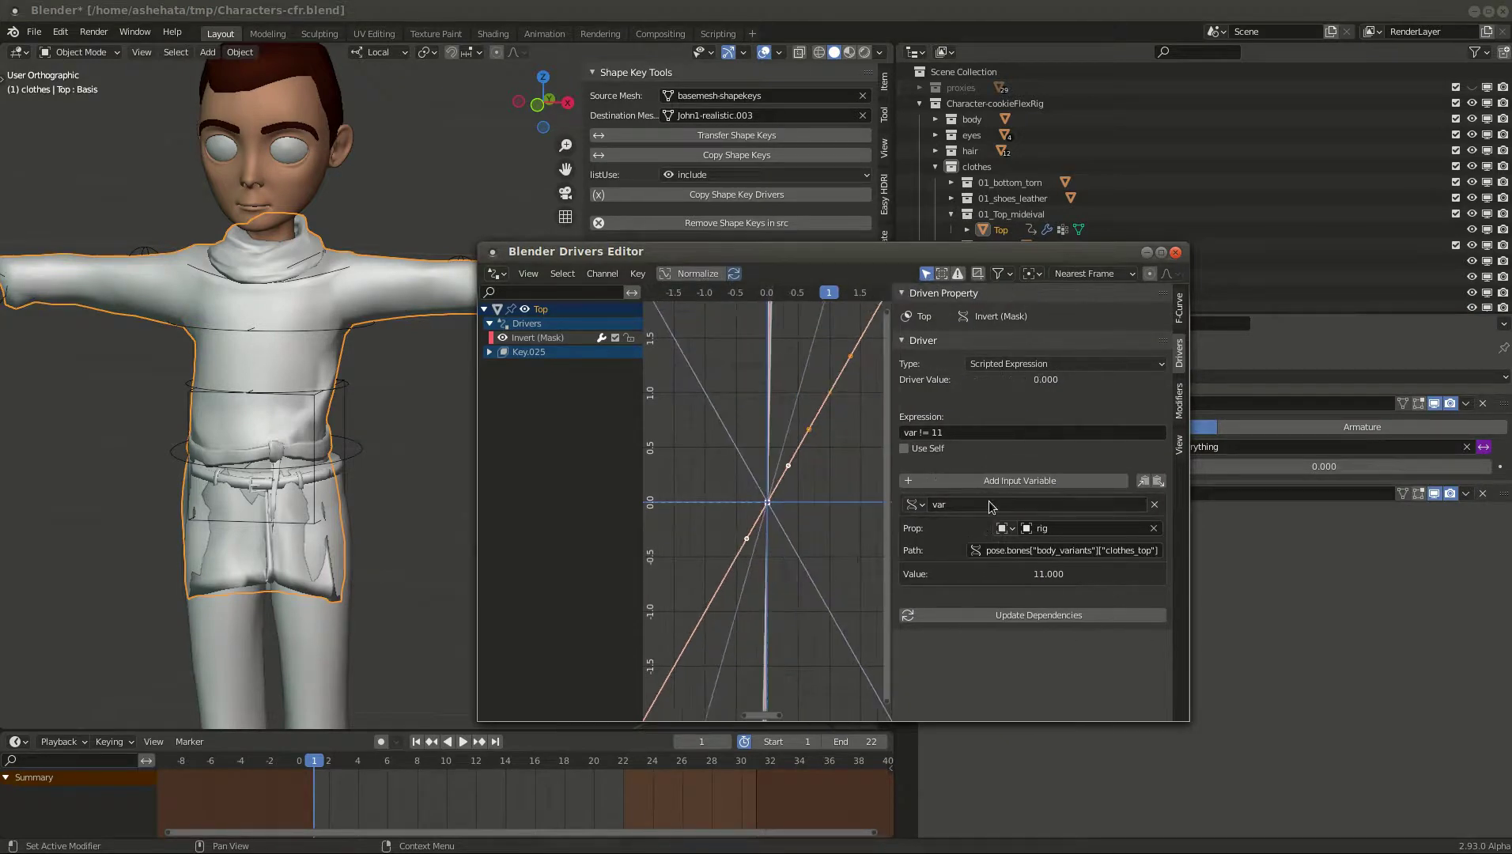
Step: Inspect the driver variable's clothes_top path and shift the editor window right
{"action": "left_click", "coordinate": [1012, 551]}
{"action": "left_click", "coordinate": [1111, 549]}
{"action": "left_click_drag", "start_coordinate": [1006, 551], "coordinate": [1138, 556]}
{"action": "left_click", "coordinate": [1112, 551]}
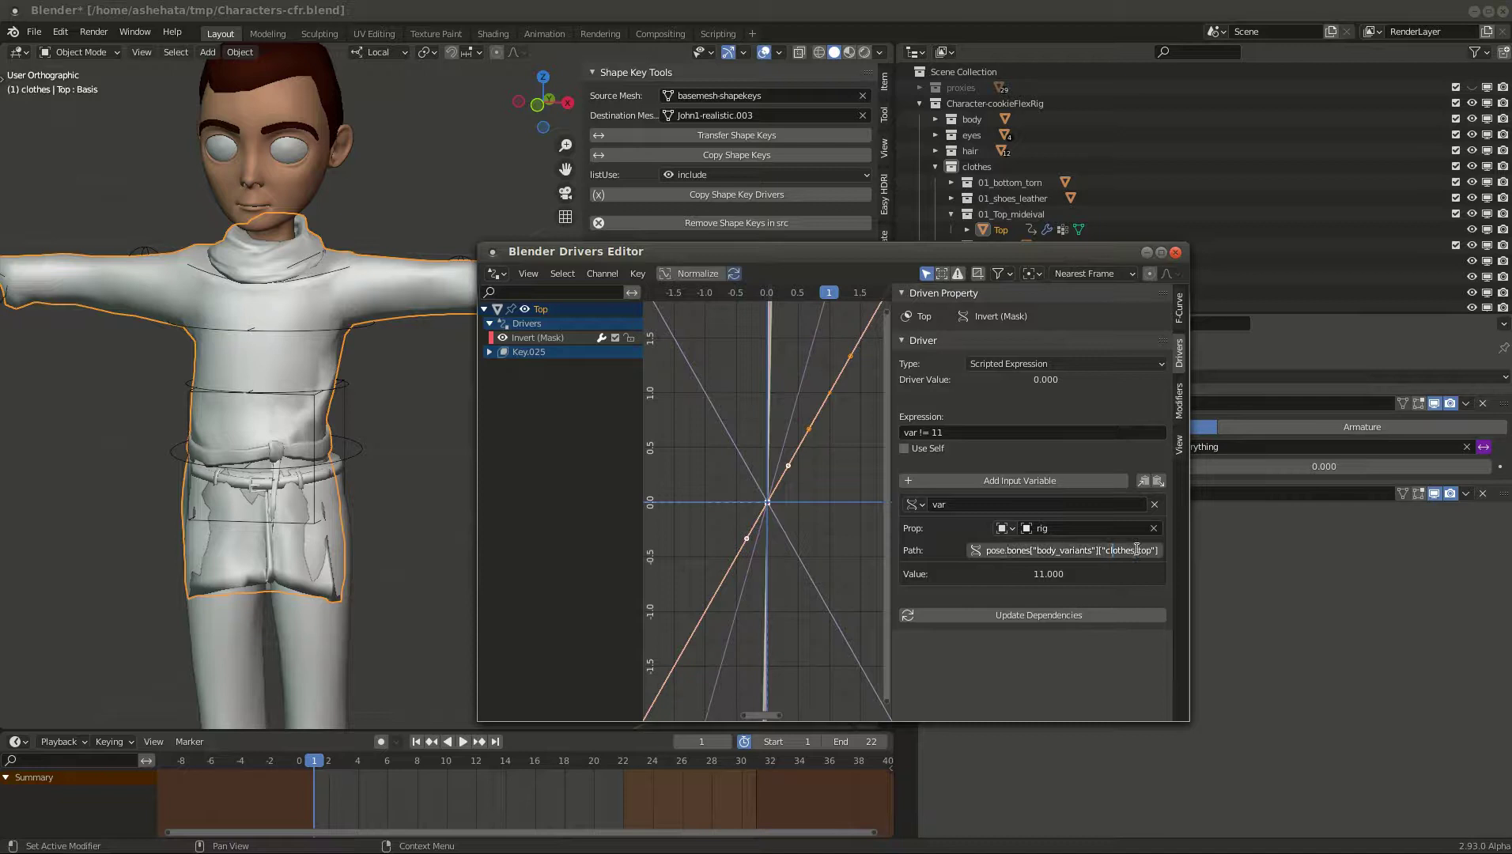
{"action": "left_click_drag", "start_coordinate": [788, 260], "coordinate": [860, 244]}
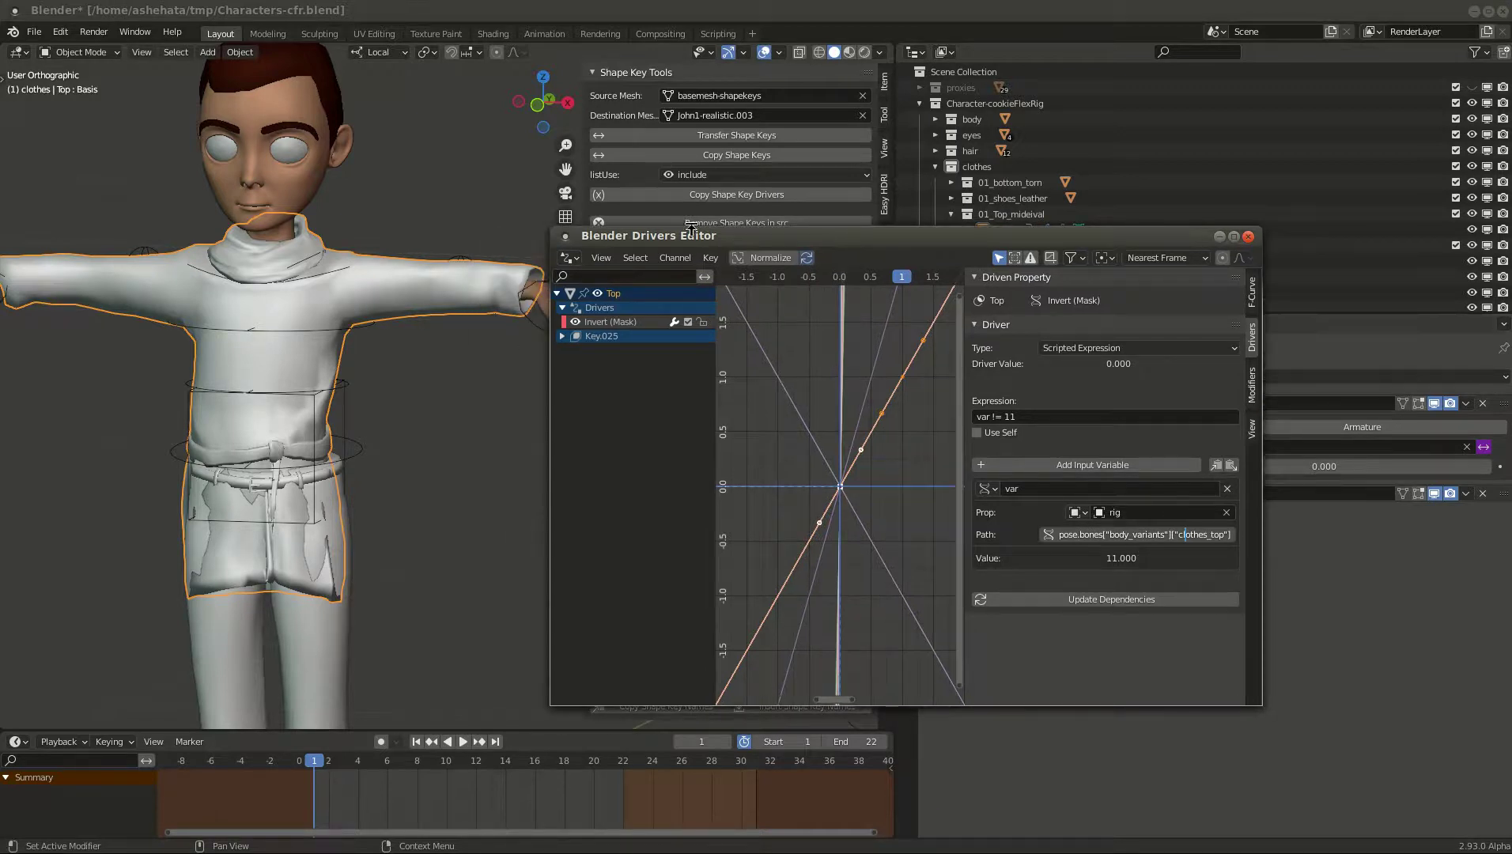
{"action": "left_click_drag", "start_coordinate": [691, 237], "coordinate": [865, 242]}
Step: Return to the main window, hide the viewport sidebar, and scroll the active bone's properties
{"action": "left_click", "coordinate": [515, 496]}
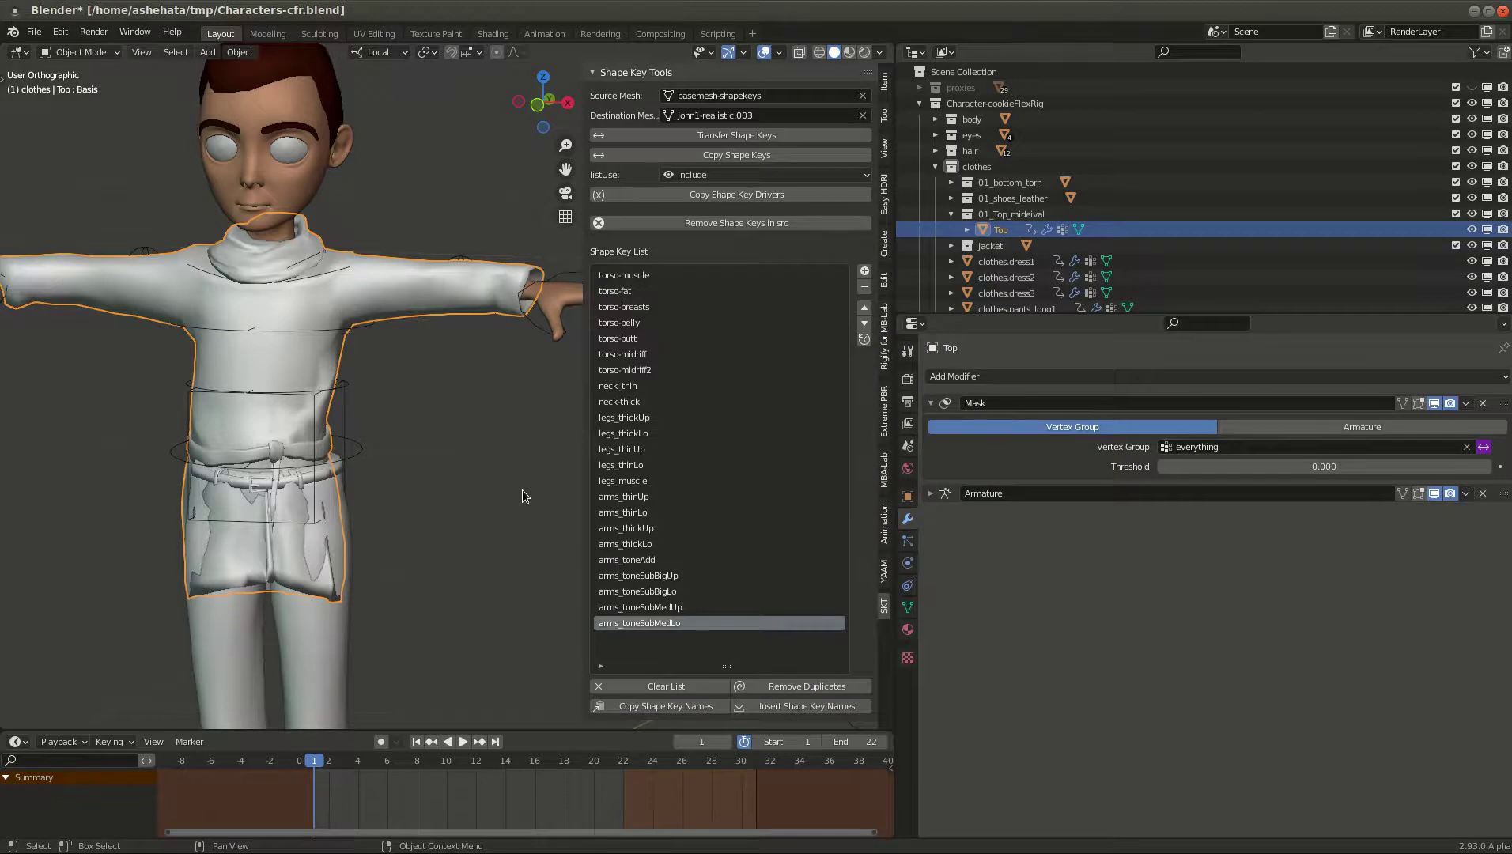
{"action": "key", "text": "n"}
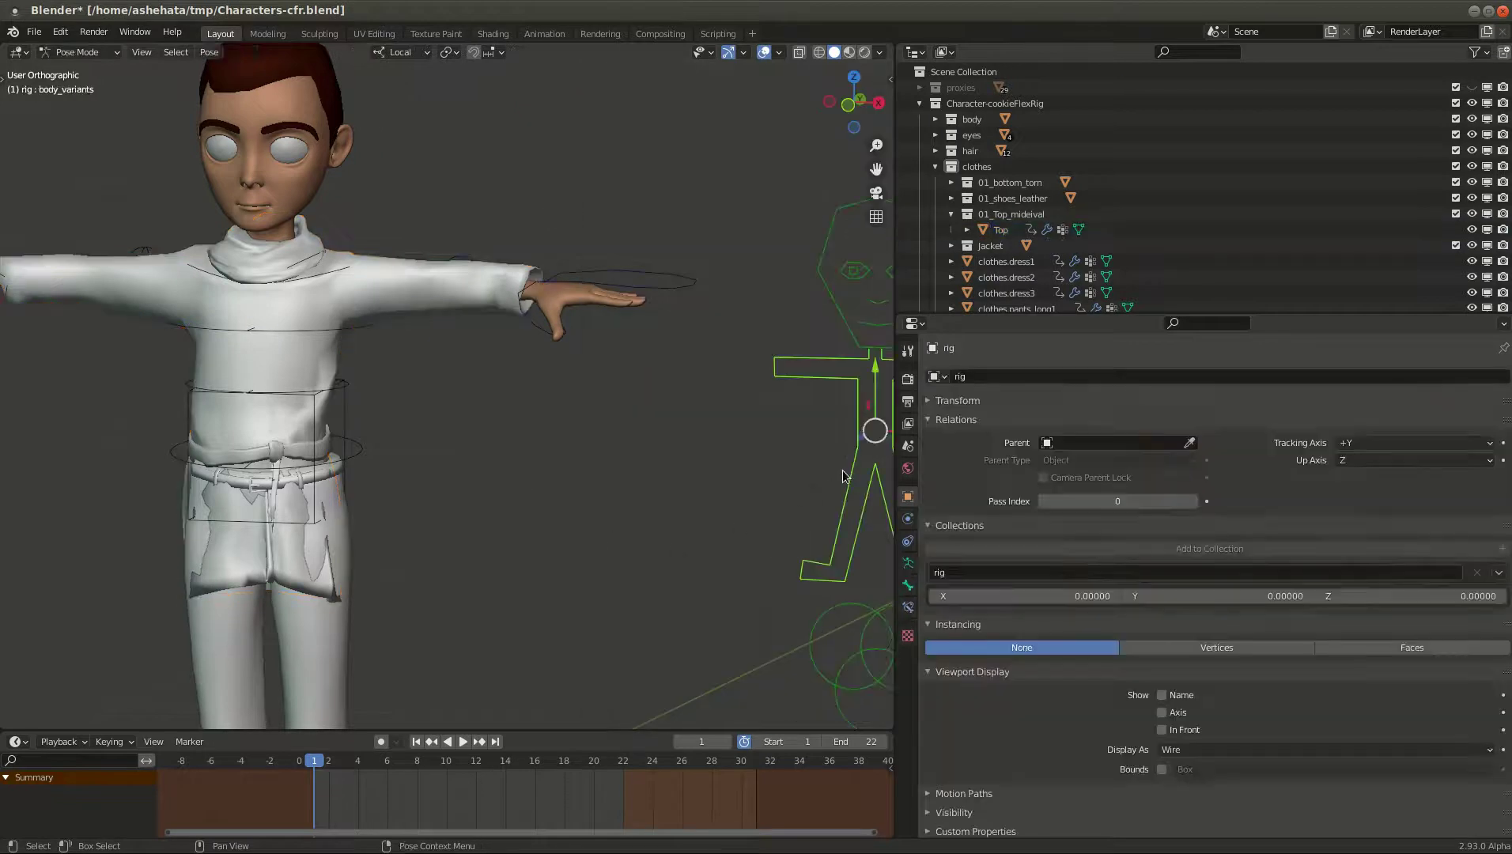
{"action": "scroll", "coordinate": [1097, 769], "scroll_direction": "down", "scroll_amount": 1}
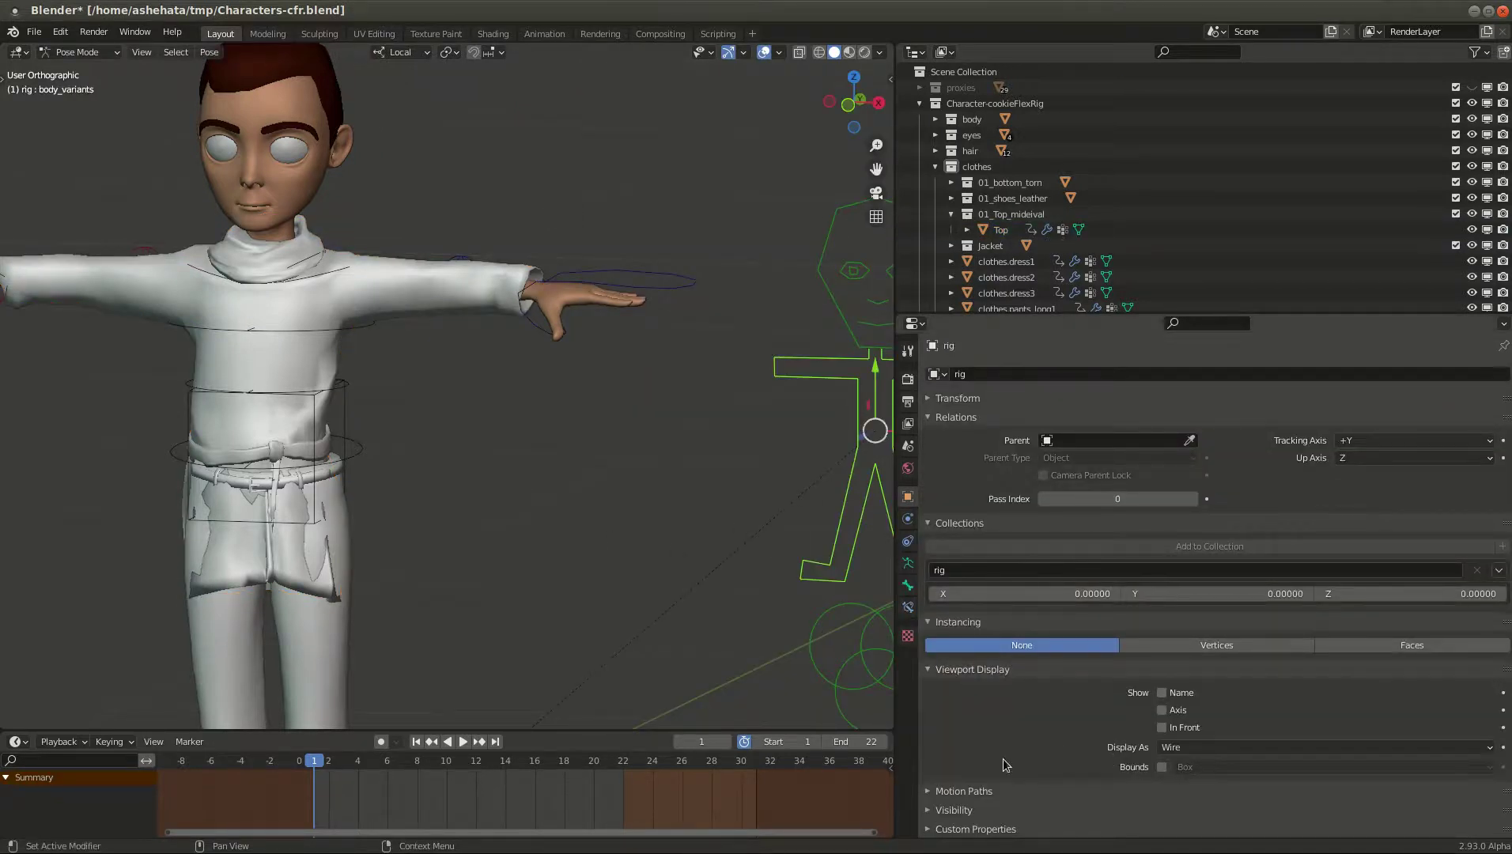
{"action": "left_click", "coordinate": [908, 589]}
{"action": "scroll", "coordinate": [1069, 701], "scroll_direction": "down", "scroll_amount": 10}
{"action": "scroll", "coordinate": [1070, 702], "scroll_direction": "down", "scroll_amount": 7}
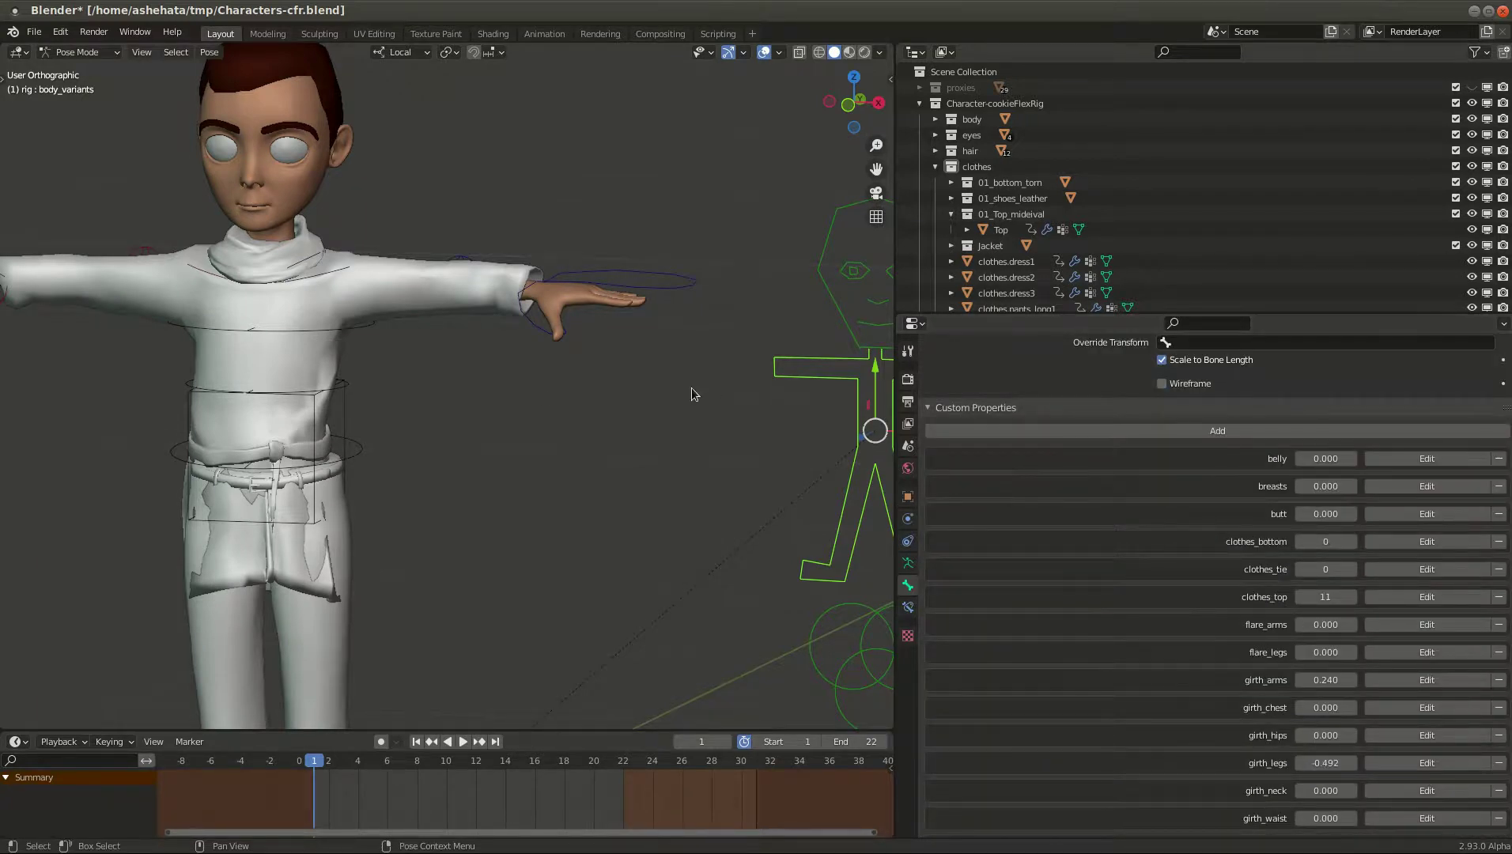
{"action": "scroll", "coordinate": [541, 389], "scroll_direction": "down", "scroll_amount": 2}
Step: Leave Pose Mode, select the Top shirt, and display its modifiers
{"action": "key", "text": "ctrl+Tab"}
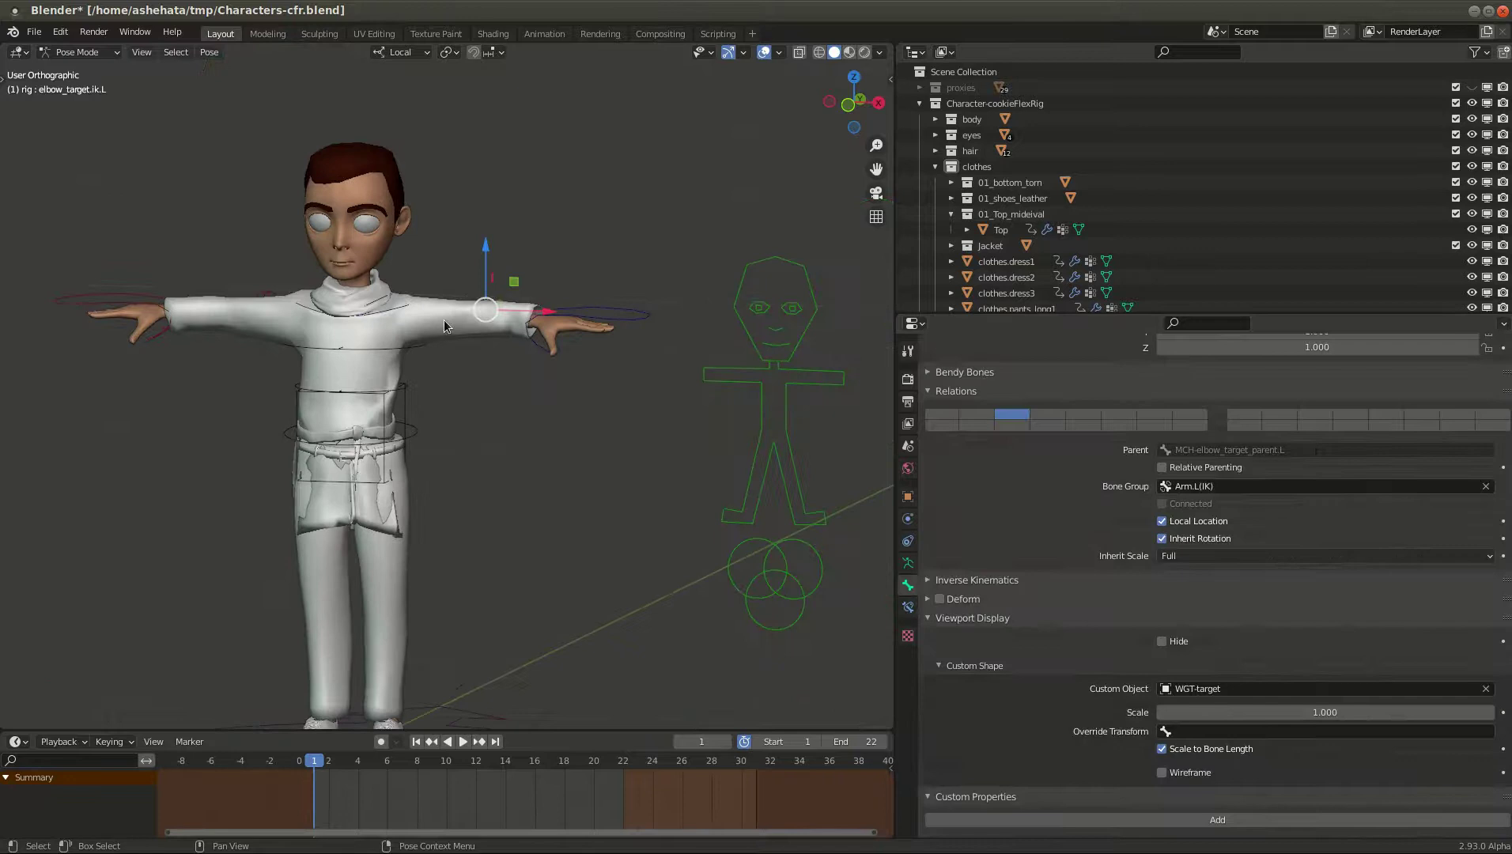
{"action": "left_click", "coordinate": [444, 319]}
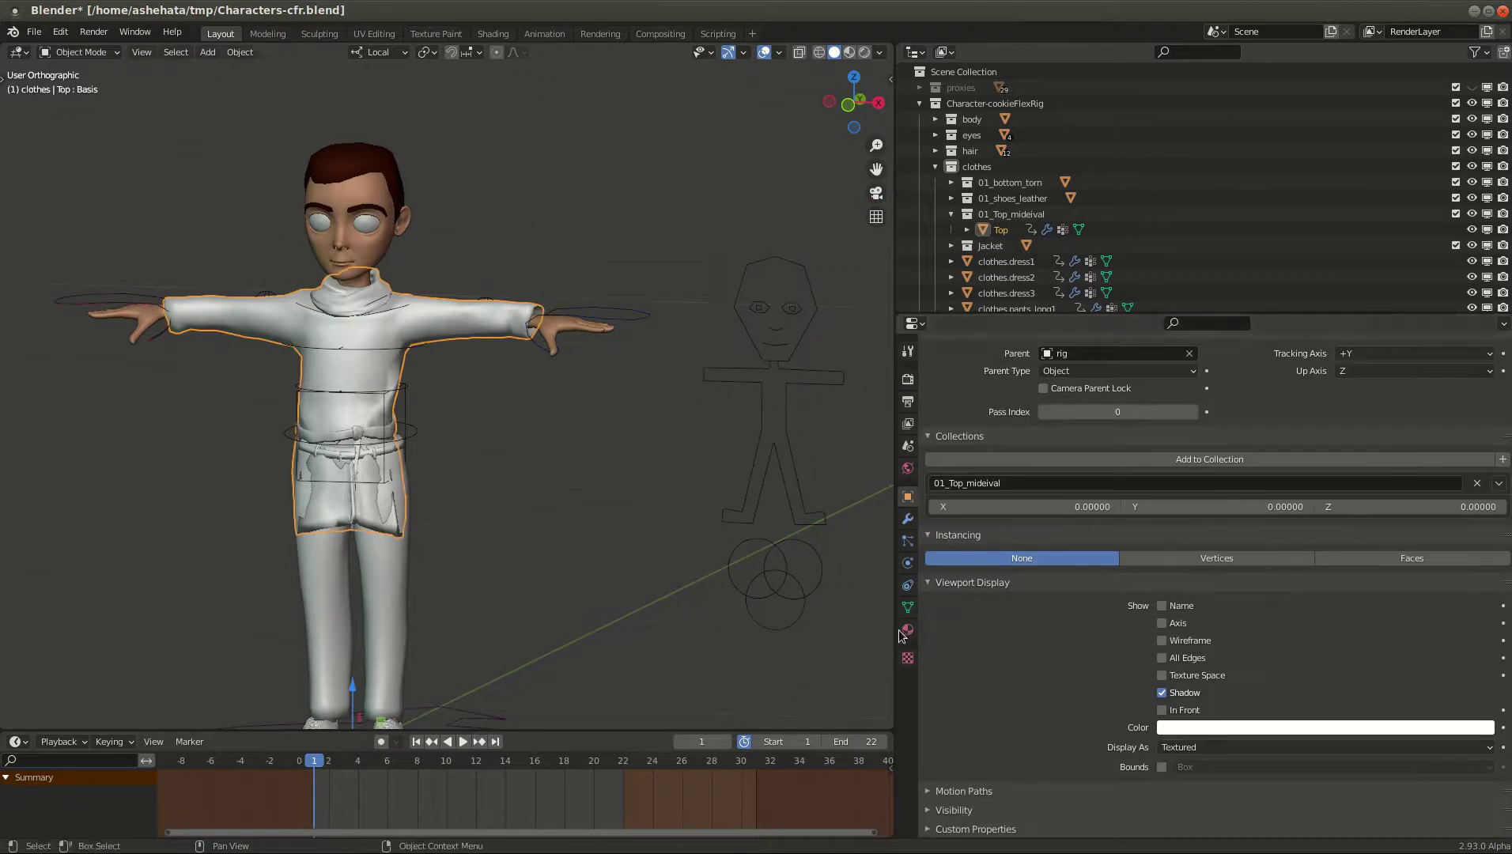
{"action": "left_click", "coordinate": [907, 520]}
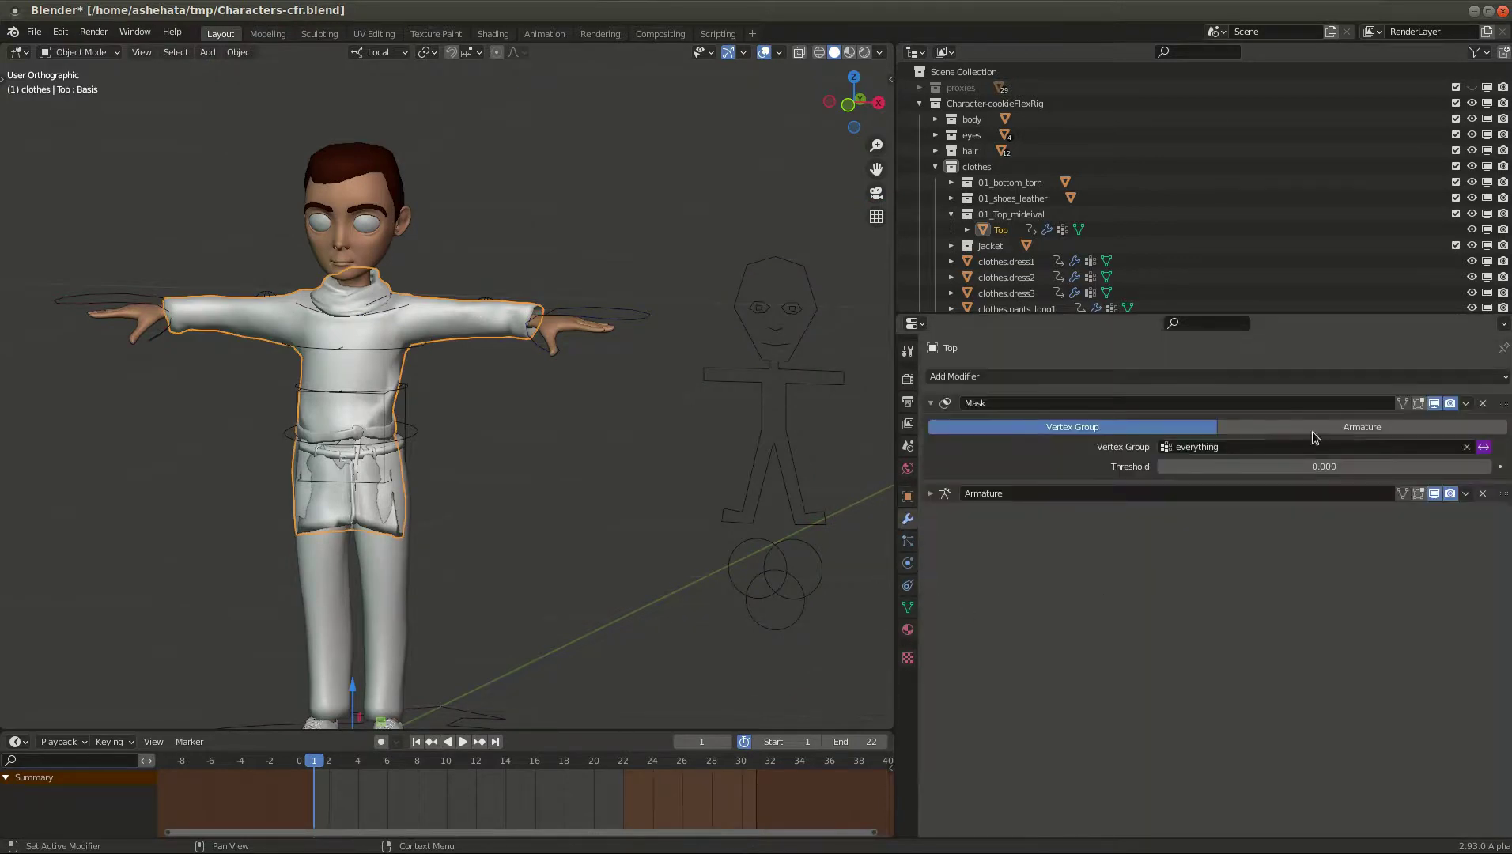
Step: Reopen the Mask's Invert driver in the Drivers Editor and reposition the window
{"action": "right_click", "coordinate": [1484, 448]}
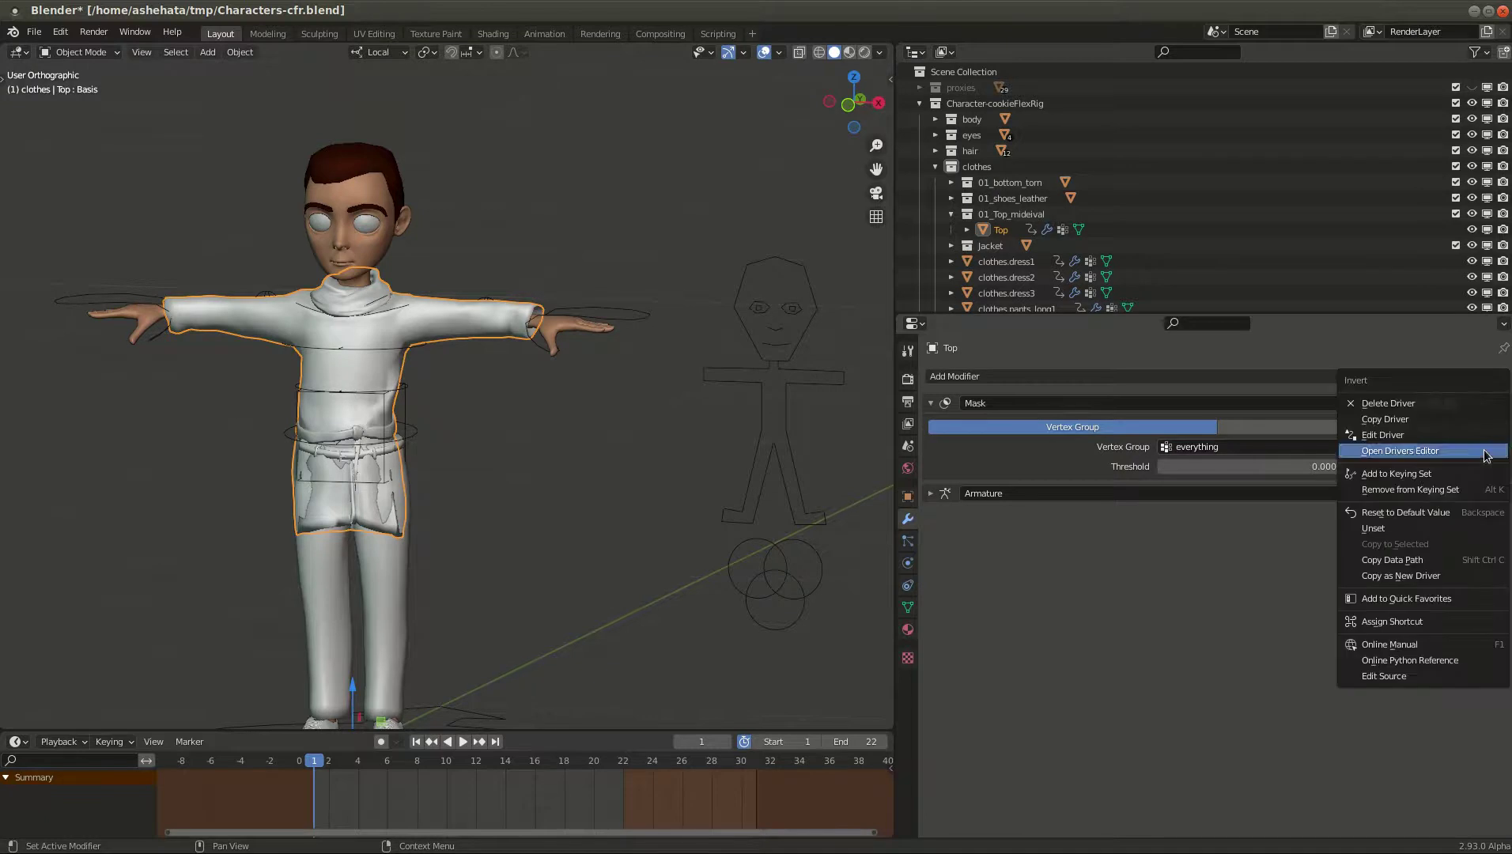
{"action": "left_click", "coordinate": [1421, 449]}
{"action": "left_click_drag", "start_coordinate": [845, 236], "coordinate": [840, 227]}
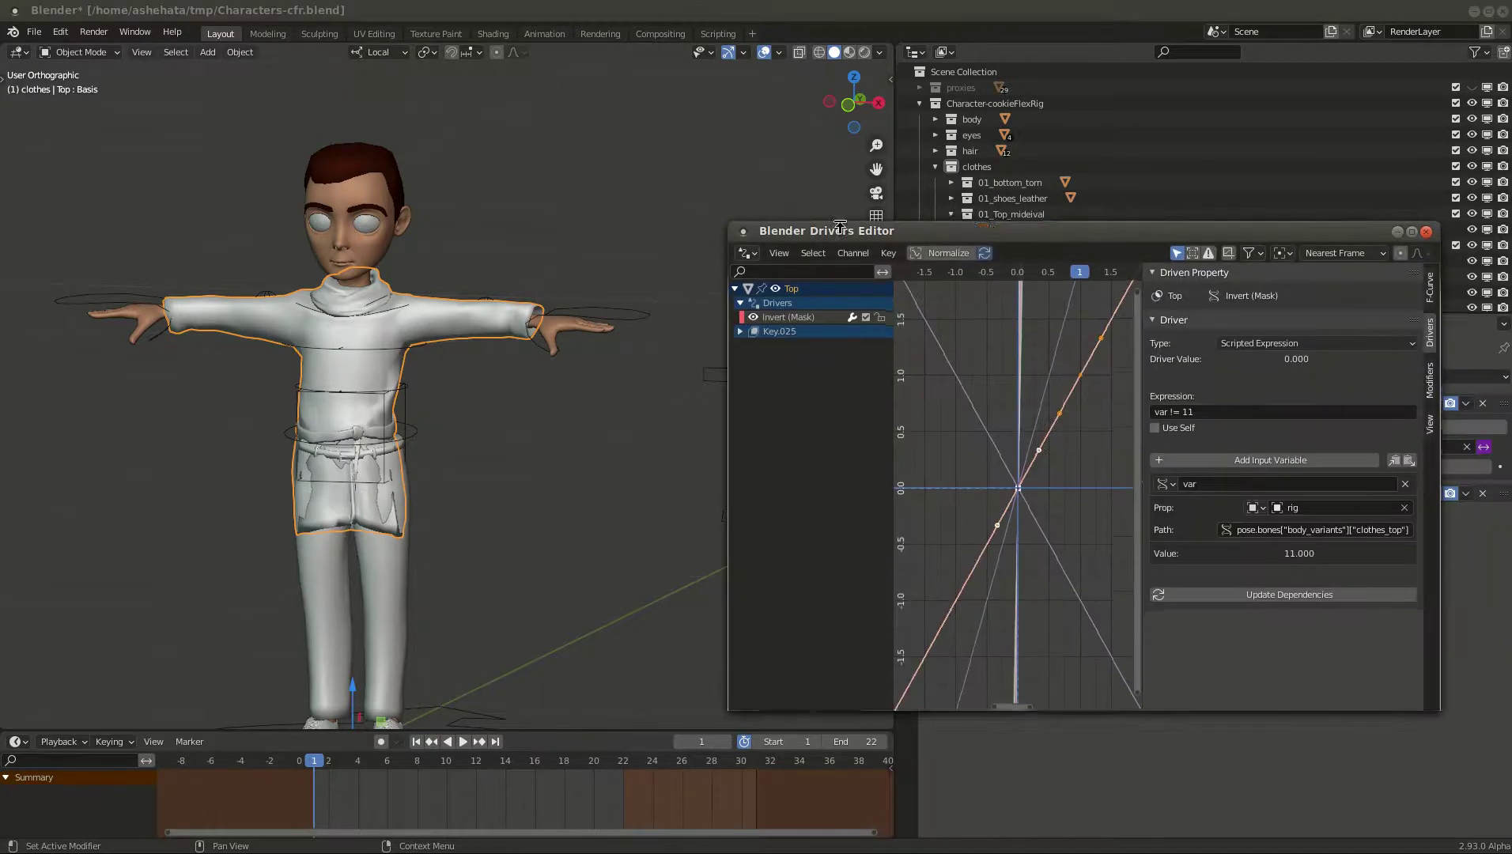
{"action": "left_click_drag", "start_coordinate": [1044, 235], "coordinate": [863, 229]}
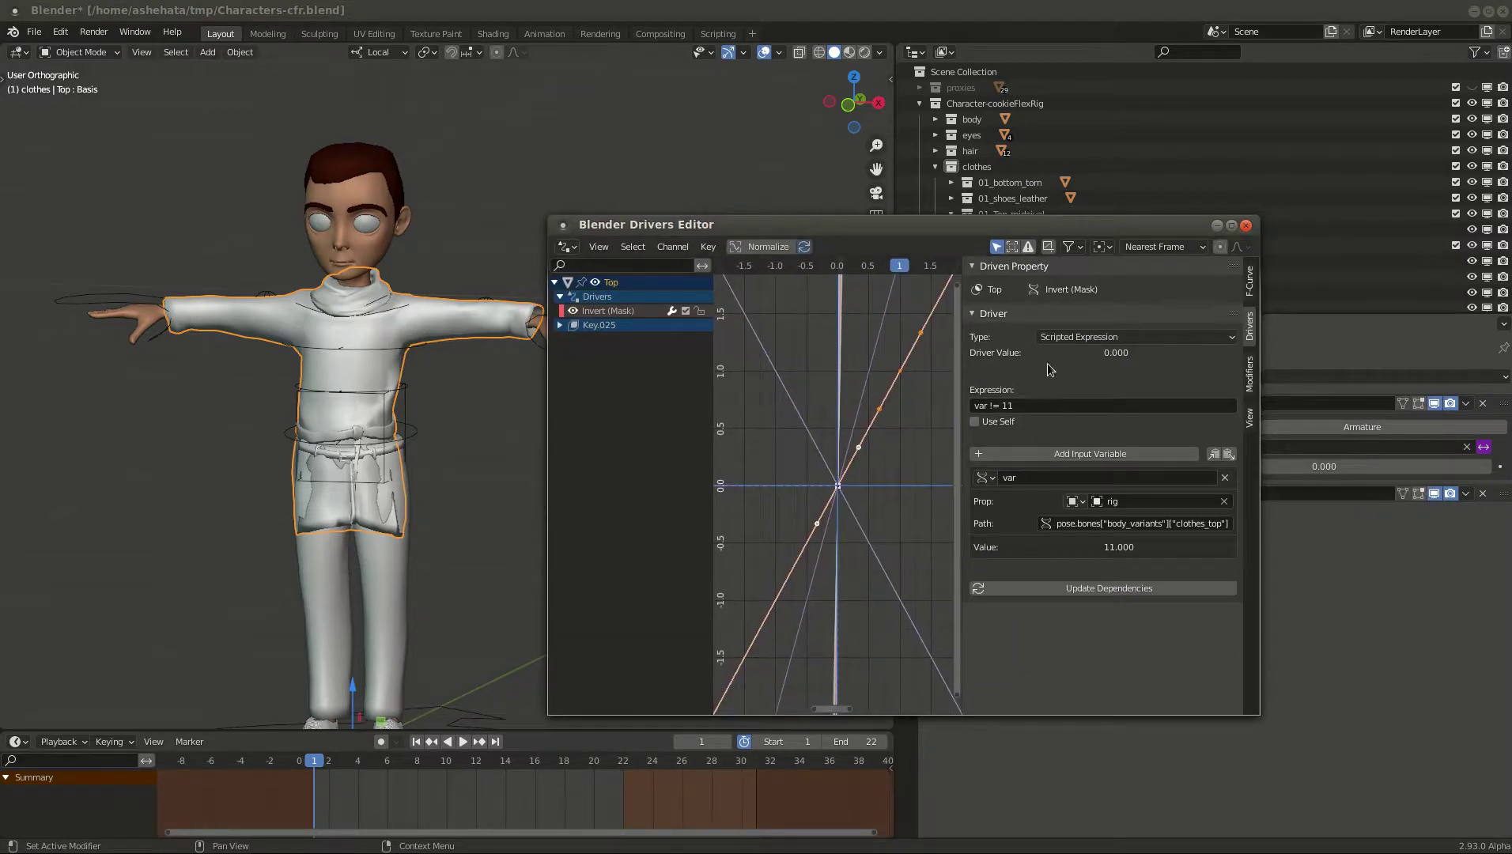
{"action": "left_click_drag", "start_coordinate": [871, 224], "coordinate": [1006, 175]}
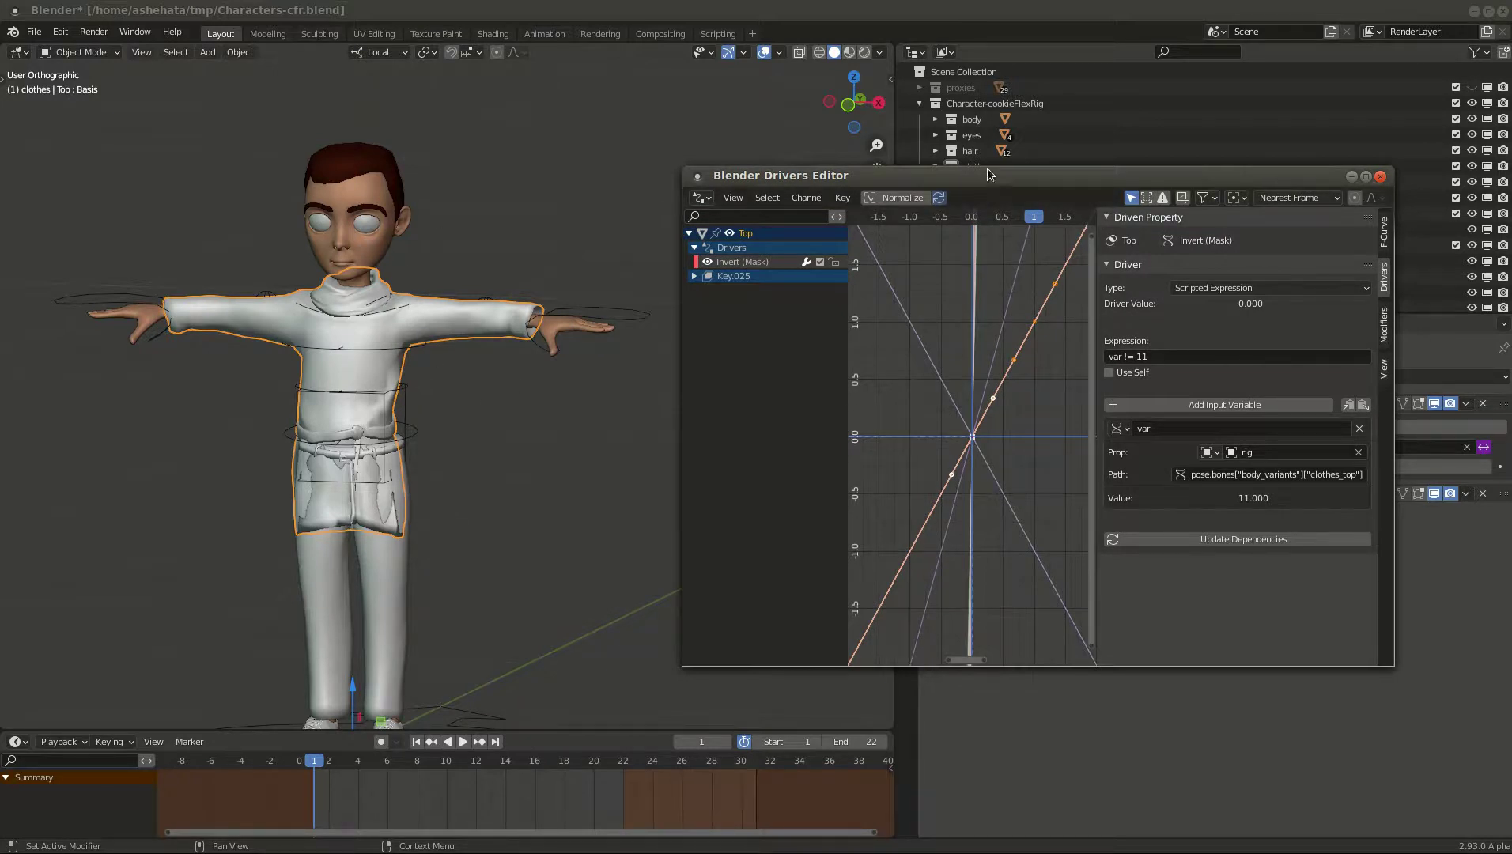
{"action": "left_click_drag", "start_coordinate": [987, 173], "coordinate": [935, 179]}
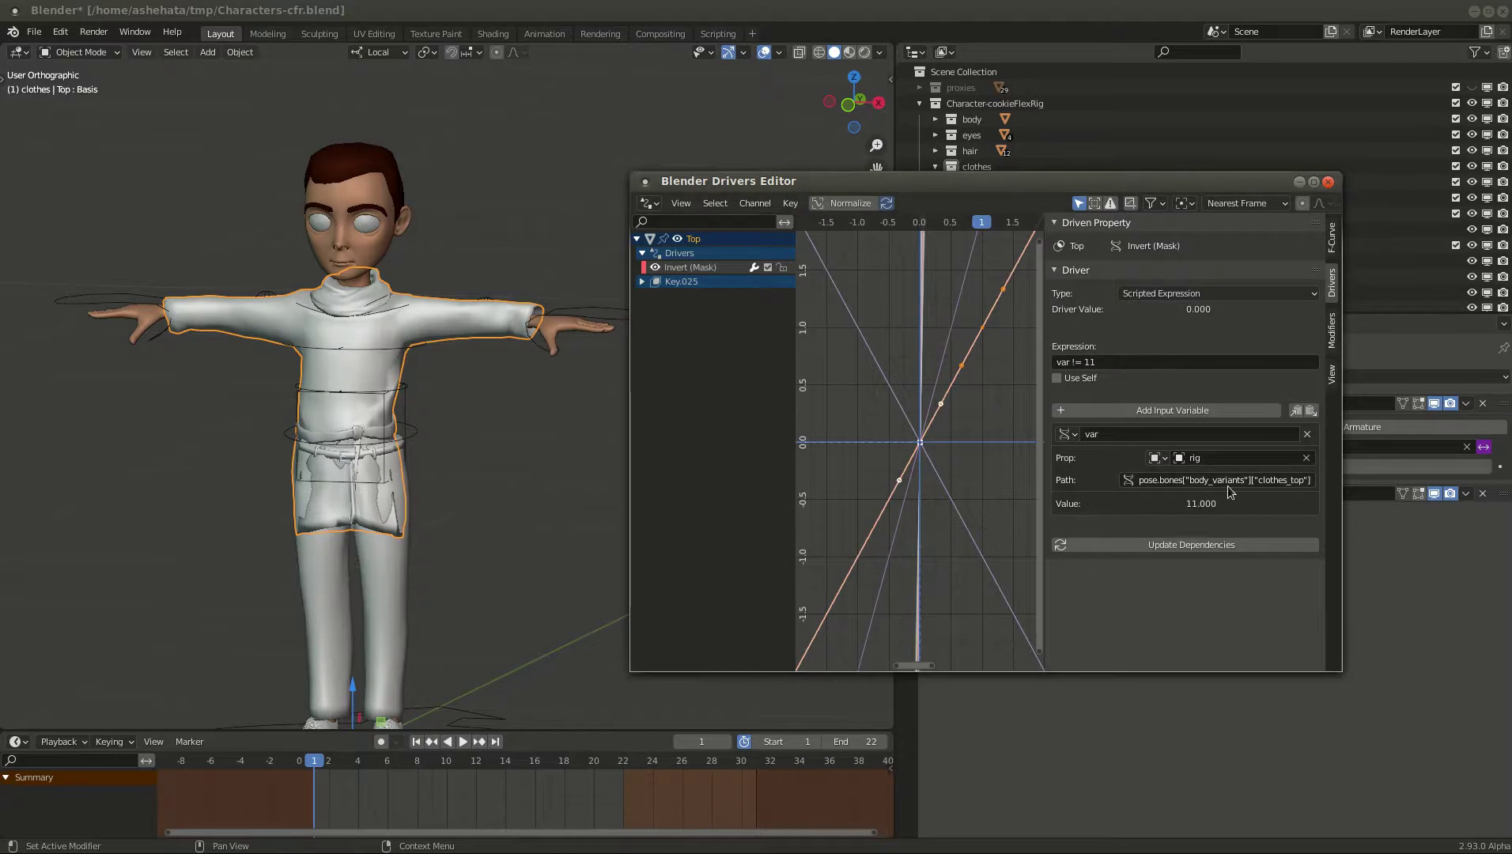
Step: Inspect the driver path's clothes_top name without changing it, confirming var != 11
{"action": "left_click", "coordinate": [1193, 481]}
{"action": "key", "text": "Return"}
{"action": "double_click", "coordinate": [1270, 481]}
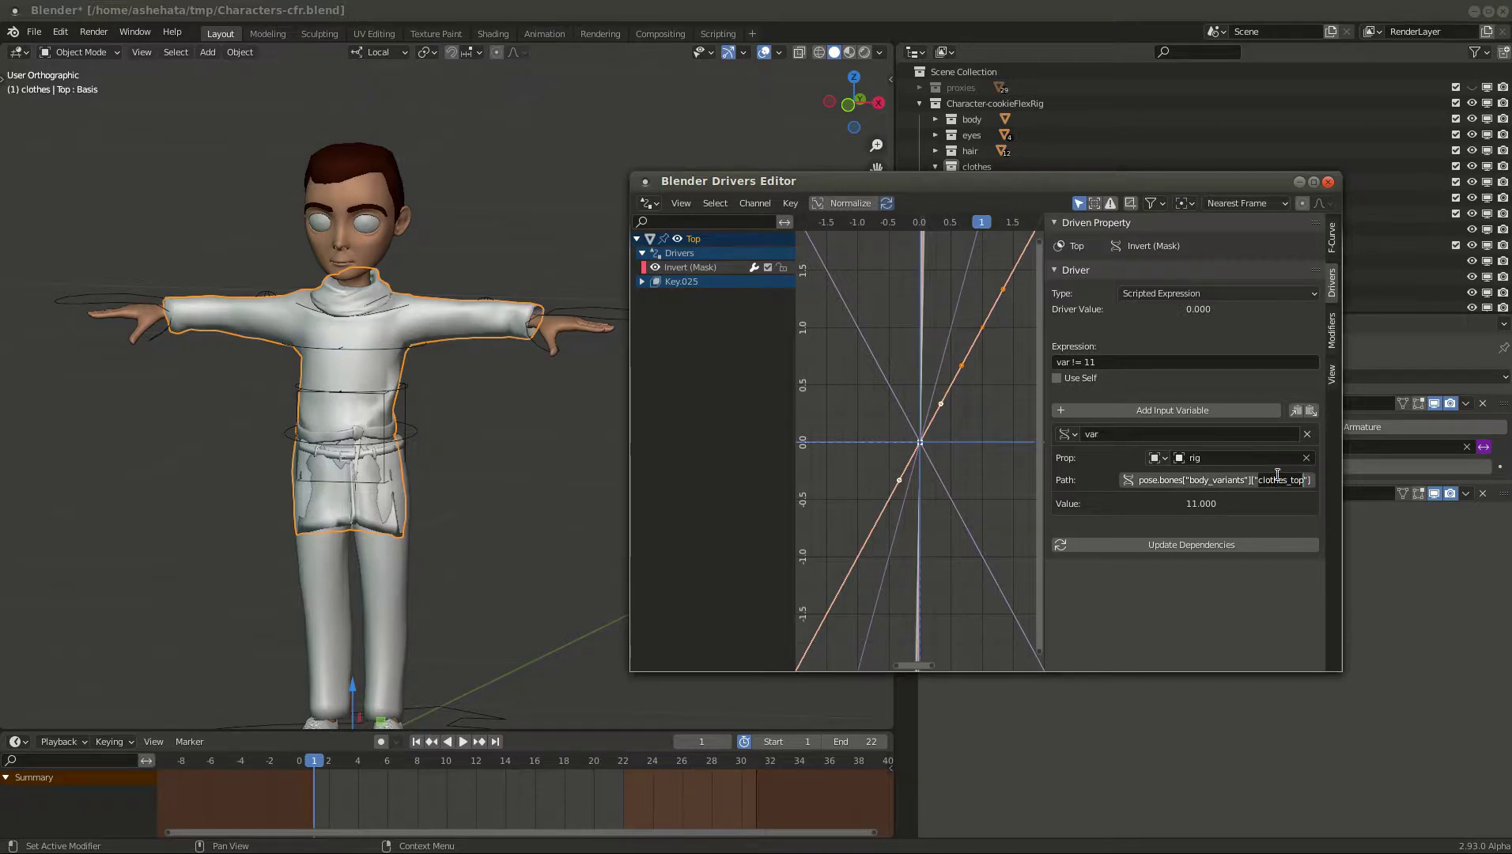
{"action": "key", "text": "Escape"}
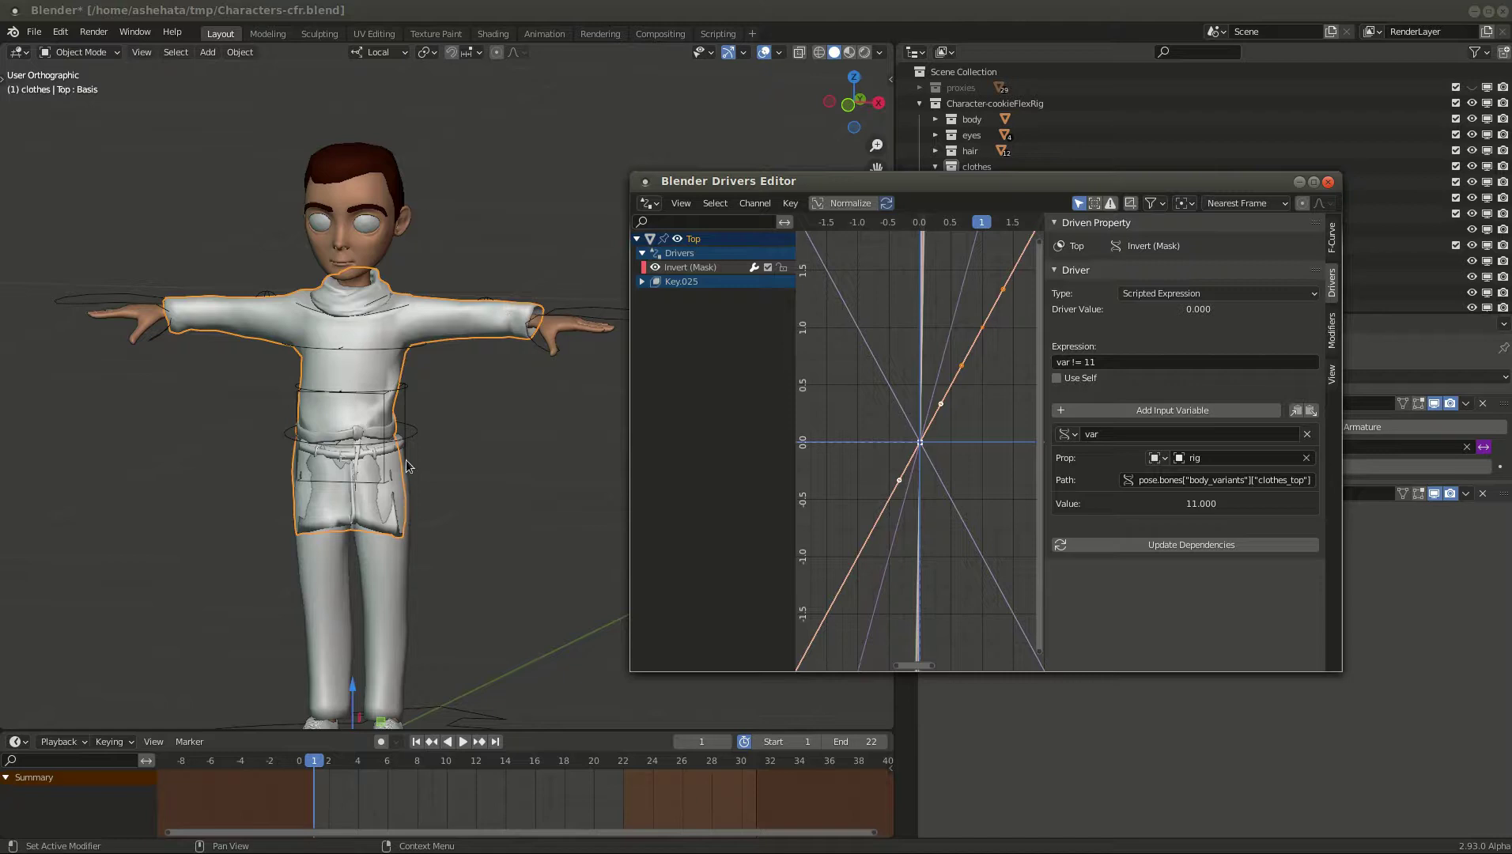
Step: Close the Drivers Editor and make the Jacket object visible from the Outliner
{"action": "left_click", "coordinate": [1328, 182]}
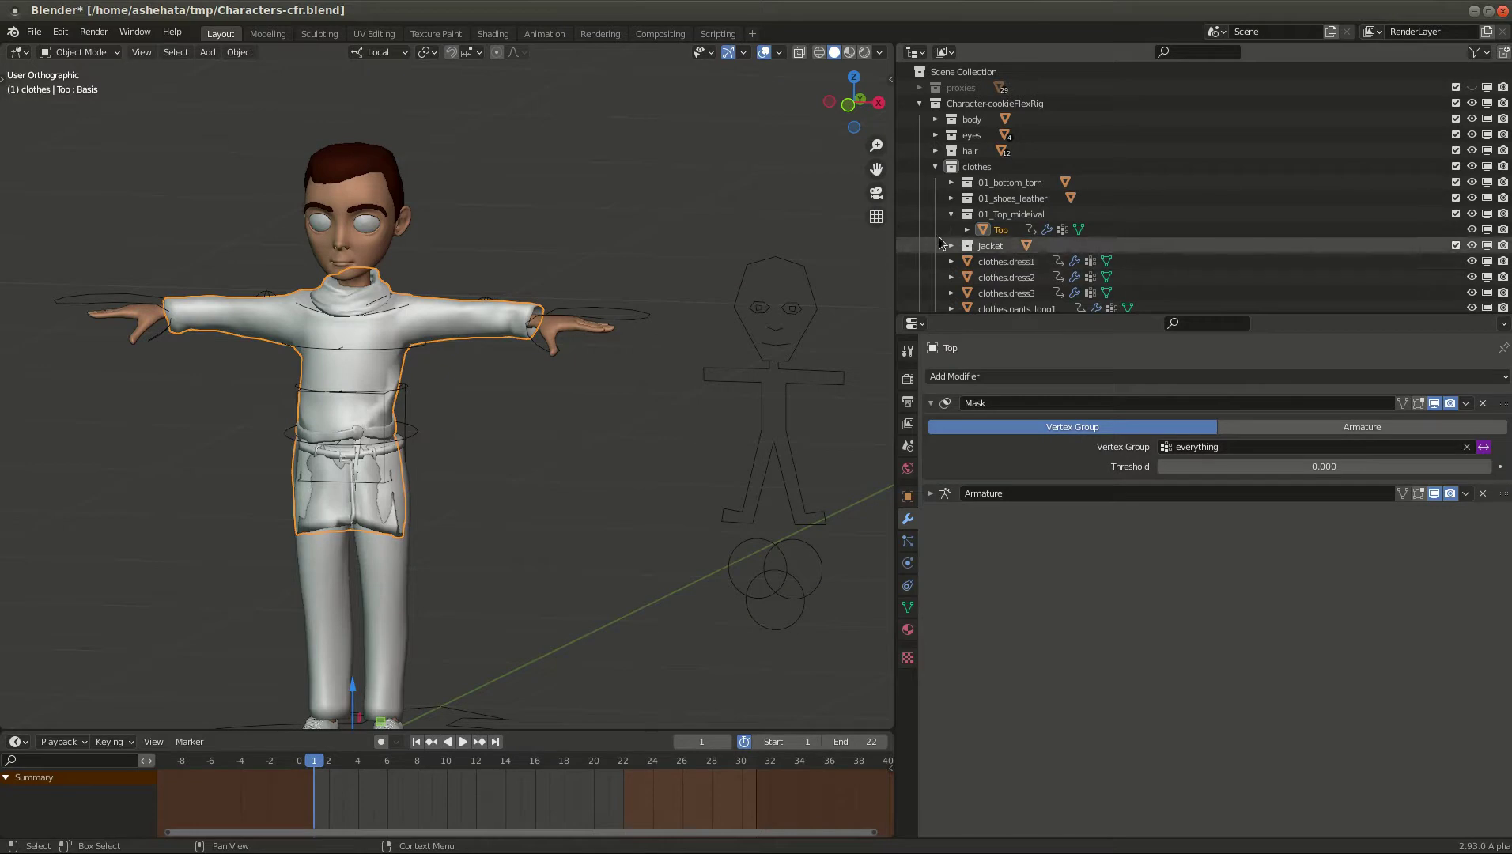
{"action": "left_click", "coordinate": [951, 245]}
{"action": "left_click", "coordinate": [1471, 261]}
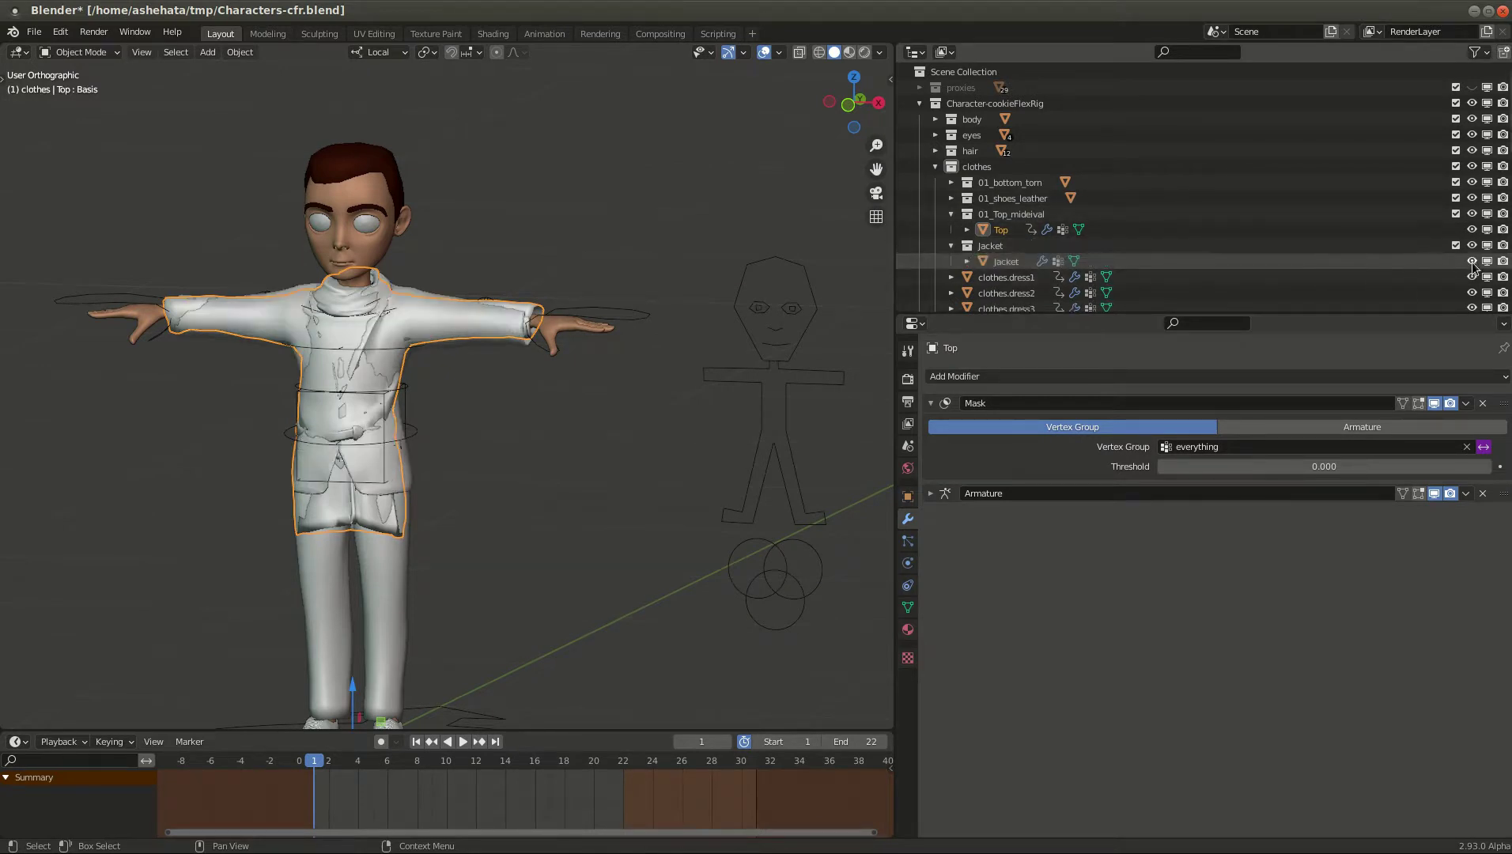
{"action": "scroll", "coordinate": [431, 414], "scroll_direction": "down", "scroll_amount": 2}
Step: Put the rig in Pose Mode and raise Top Clothing Variants to 12
{"action": "middle_click_drag", "start_coordinate": [431, 414], "coordinate": [336, 355], "text": "shift"}
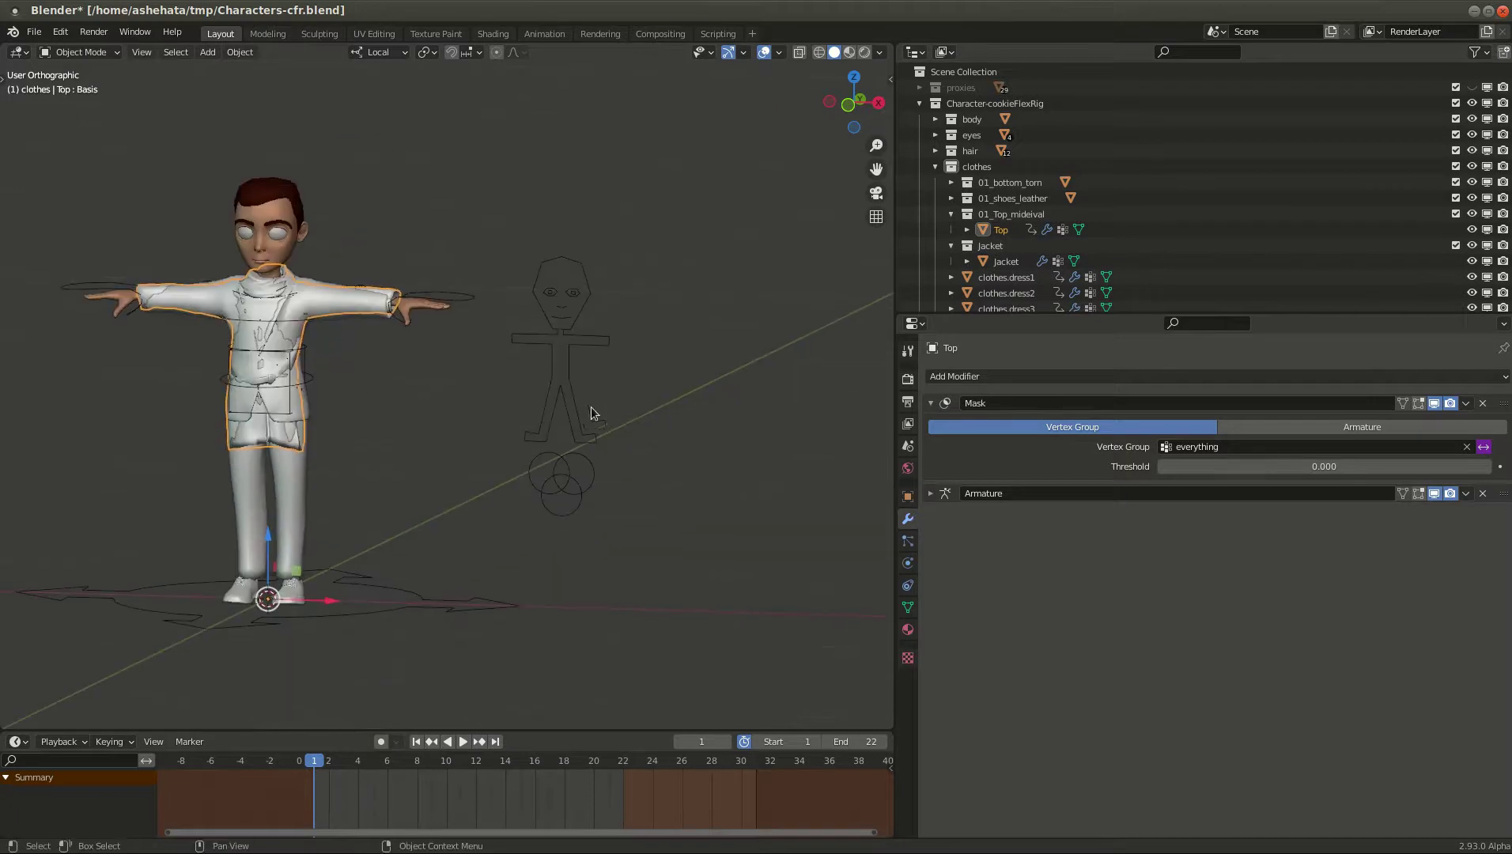
{"action": "left_click", "coordinate": [566, 383]}
{"action": "key", "text": "ctrl+Tab"}
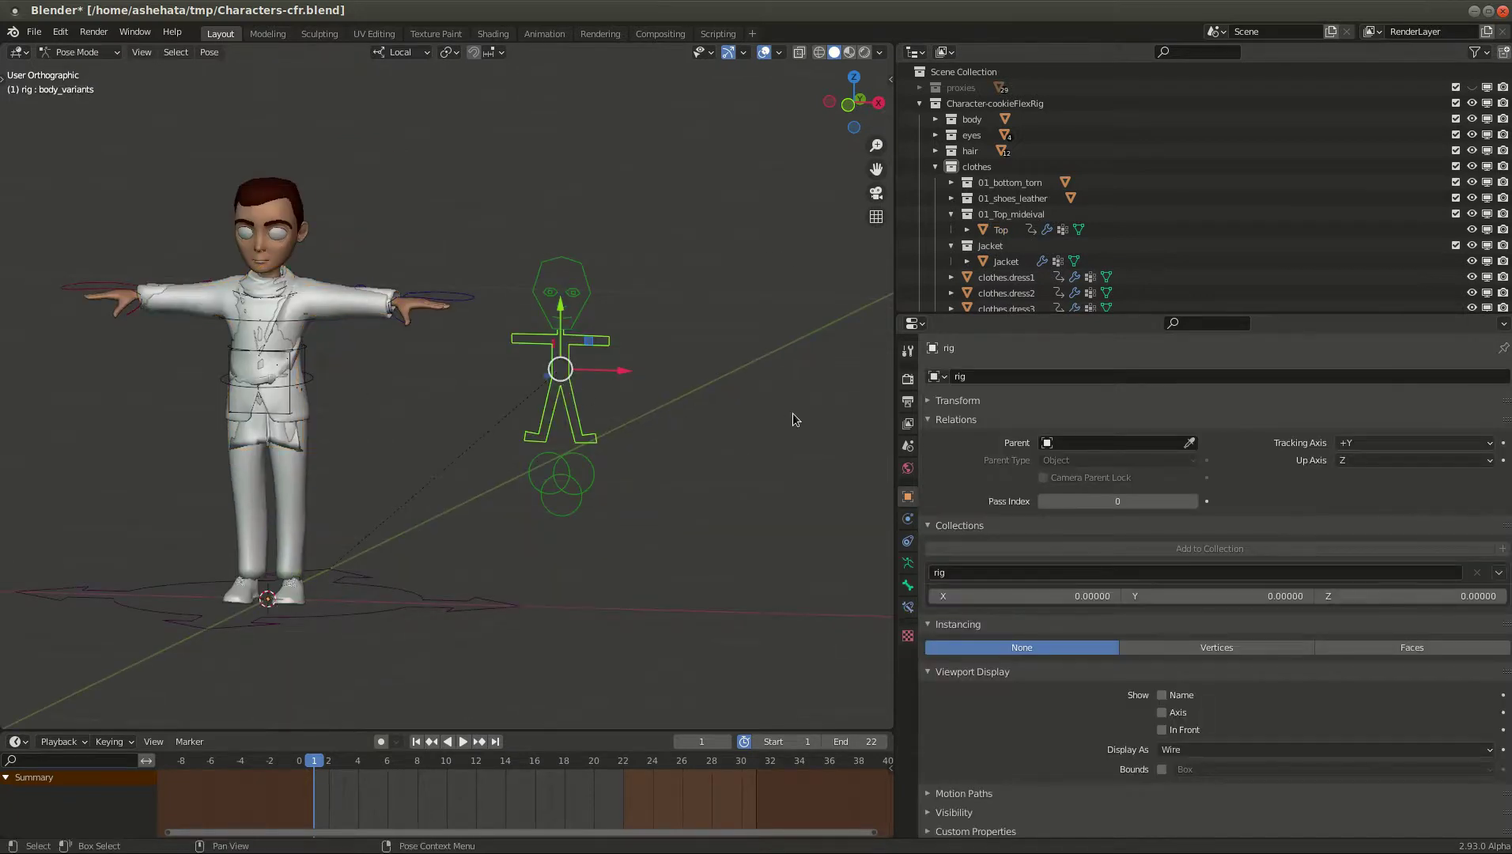
{"action": "key", "text": "n"}
{"action": "left_click", "coordinate": [867, 373]}
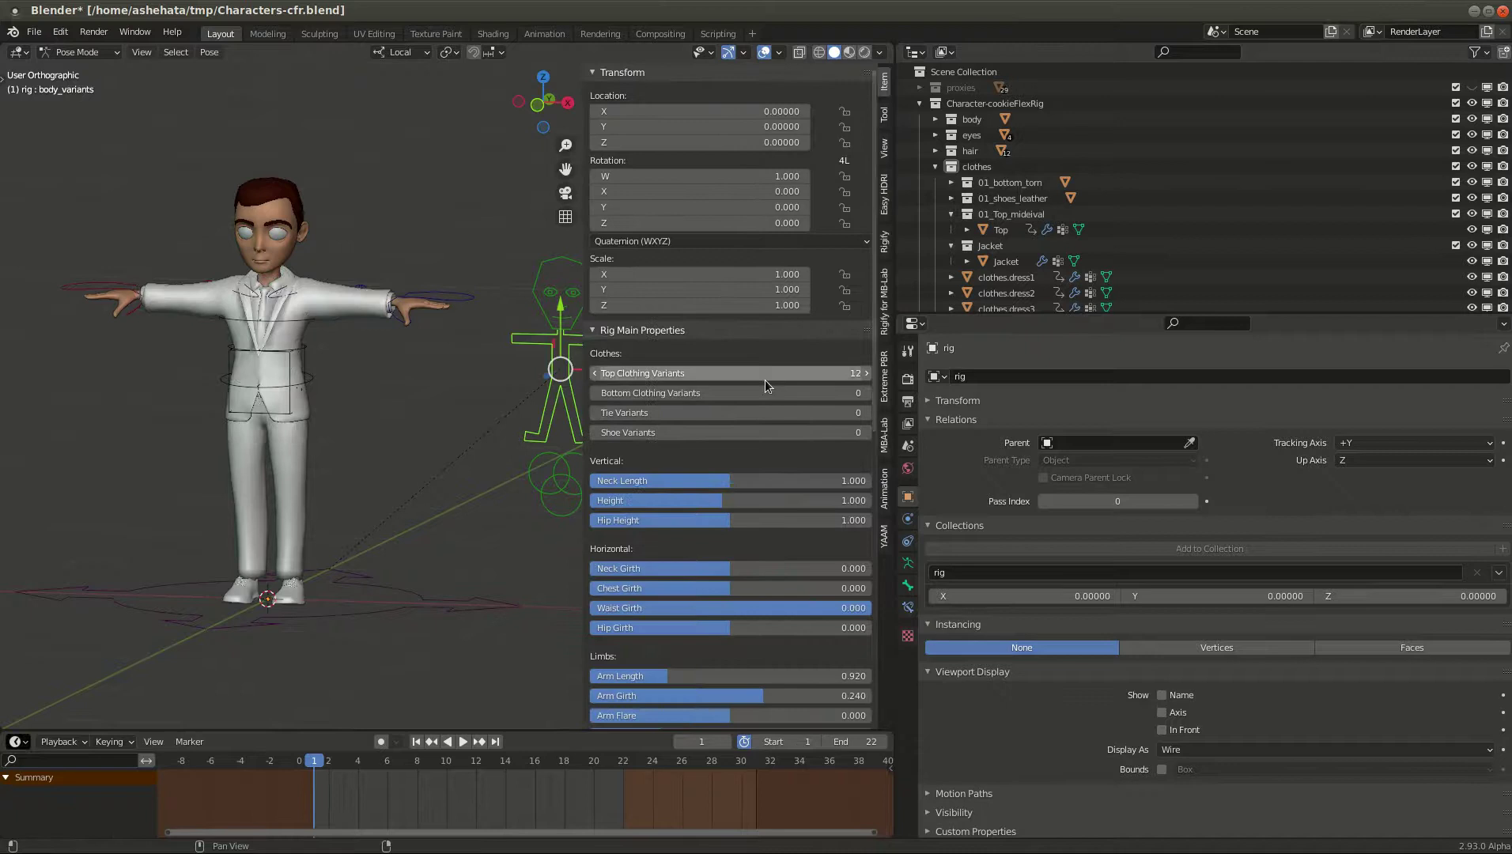
{"action": "key", "text": "n"}
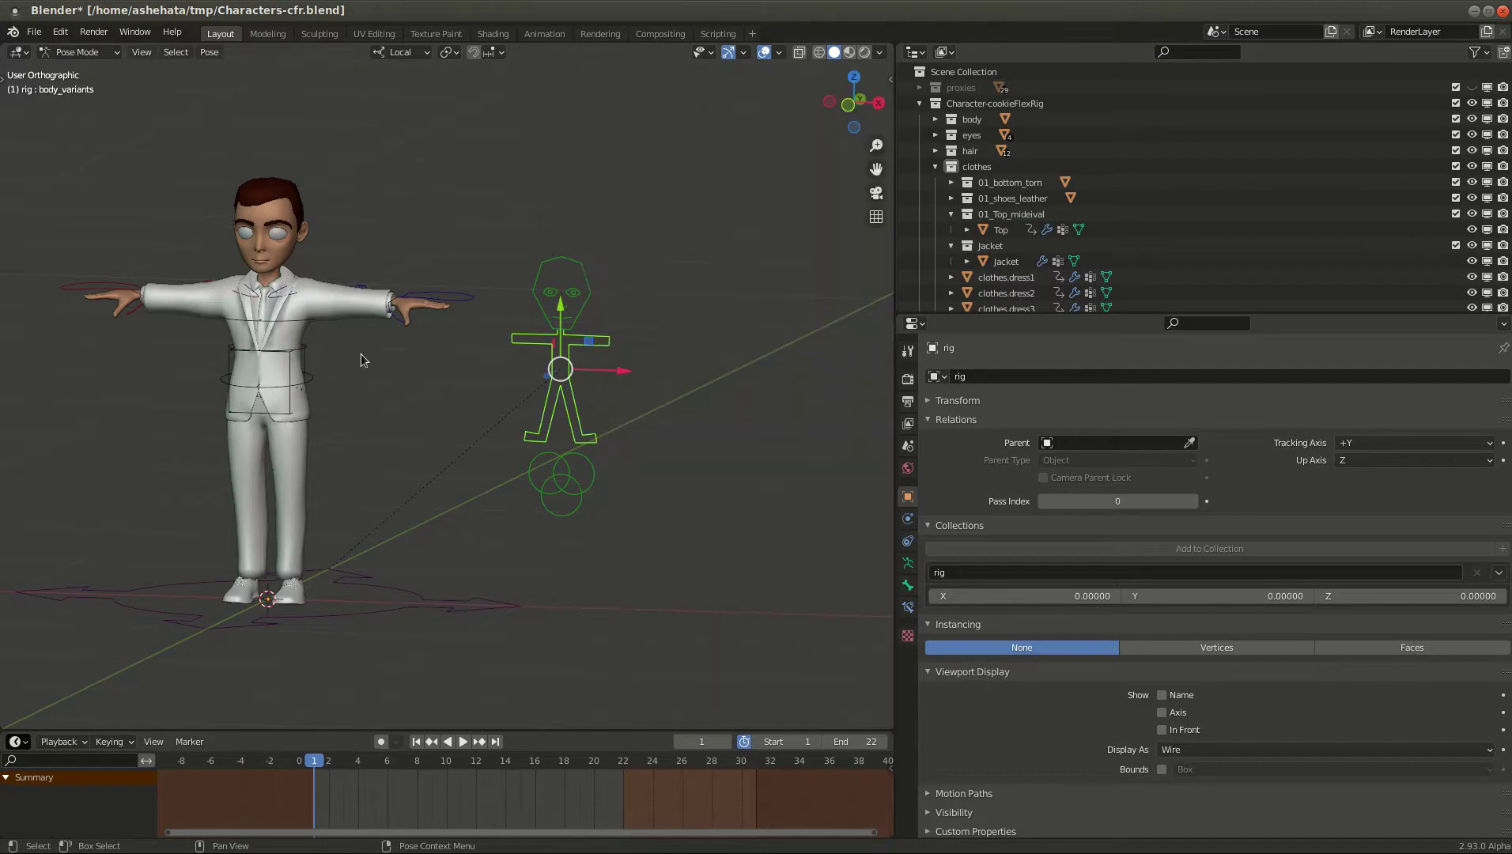
{"action": "scroll", "coordinate": [361, 353], "scroll_direction": "up", "scroll_amount": 2}
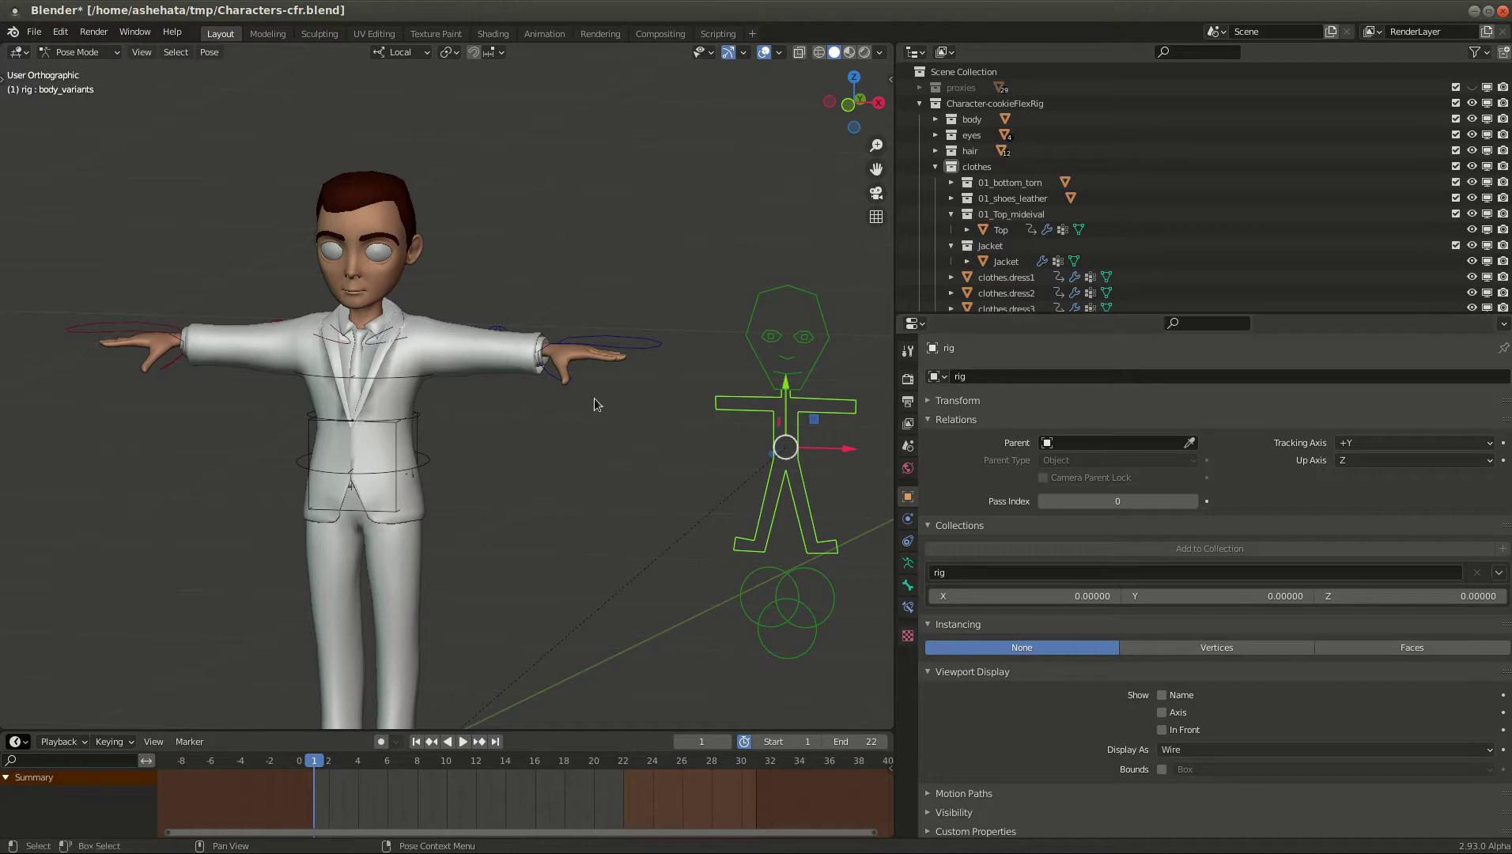
Step: Select the Jacket and add a new vertex group in its mesh data named 'everything'
{"action": "left_click", "coordinate": [449, 342]}
{"action": "left_click", "coordinate": [908, 519]}
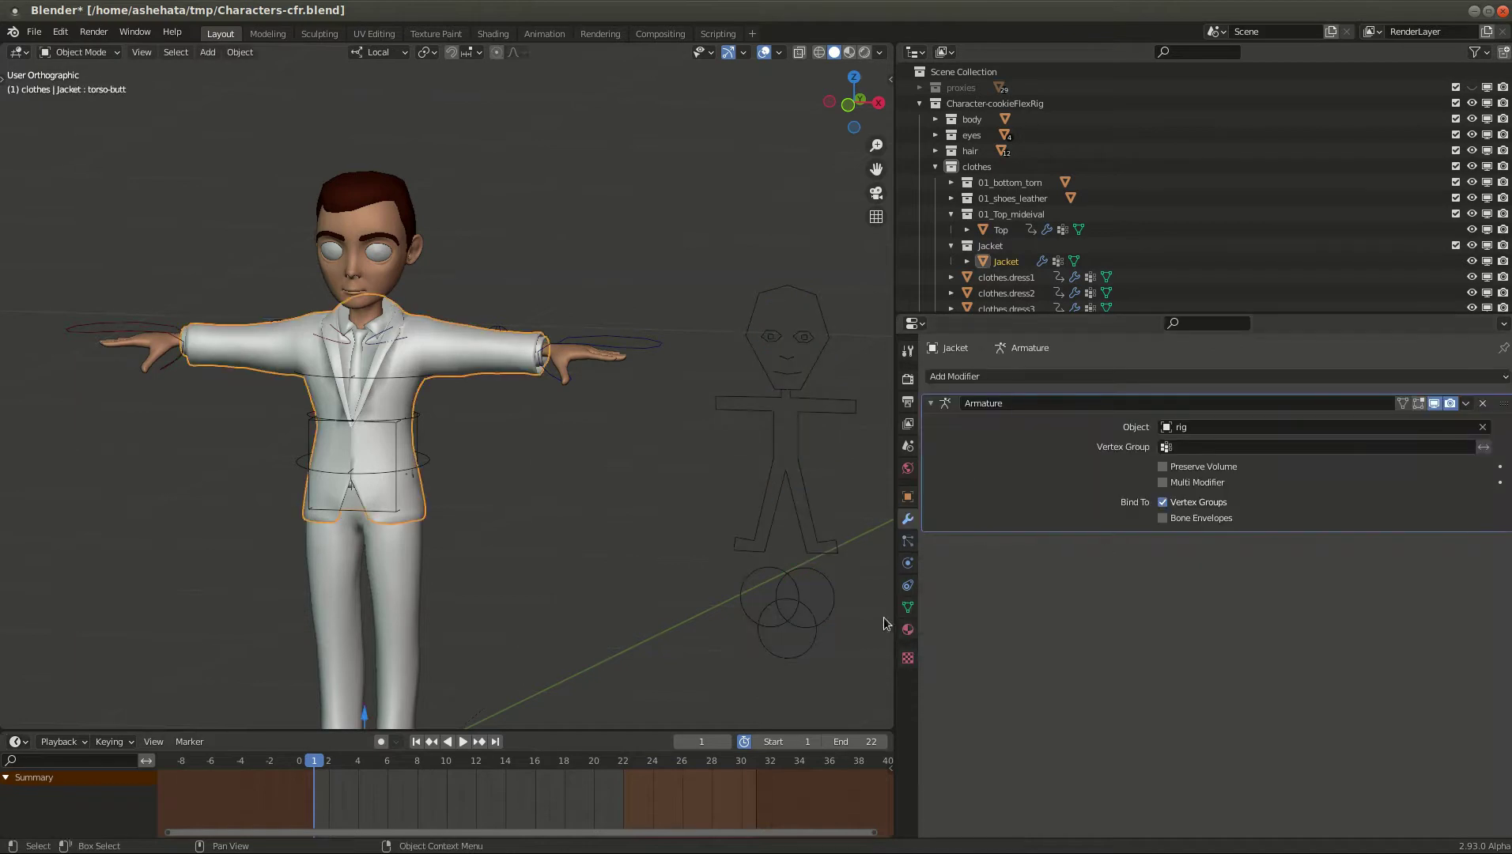
{"action": "left_click", "coordinate": [908, 585]}
{"action": "left_click", "coordinate": [908, 607]}
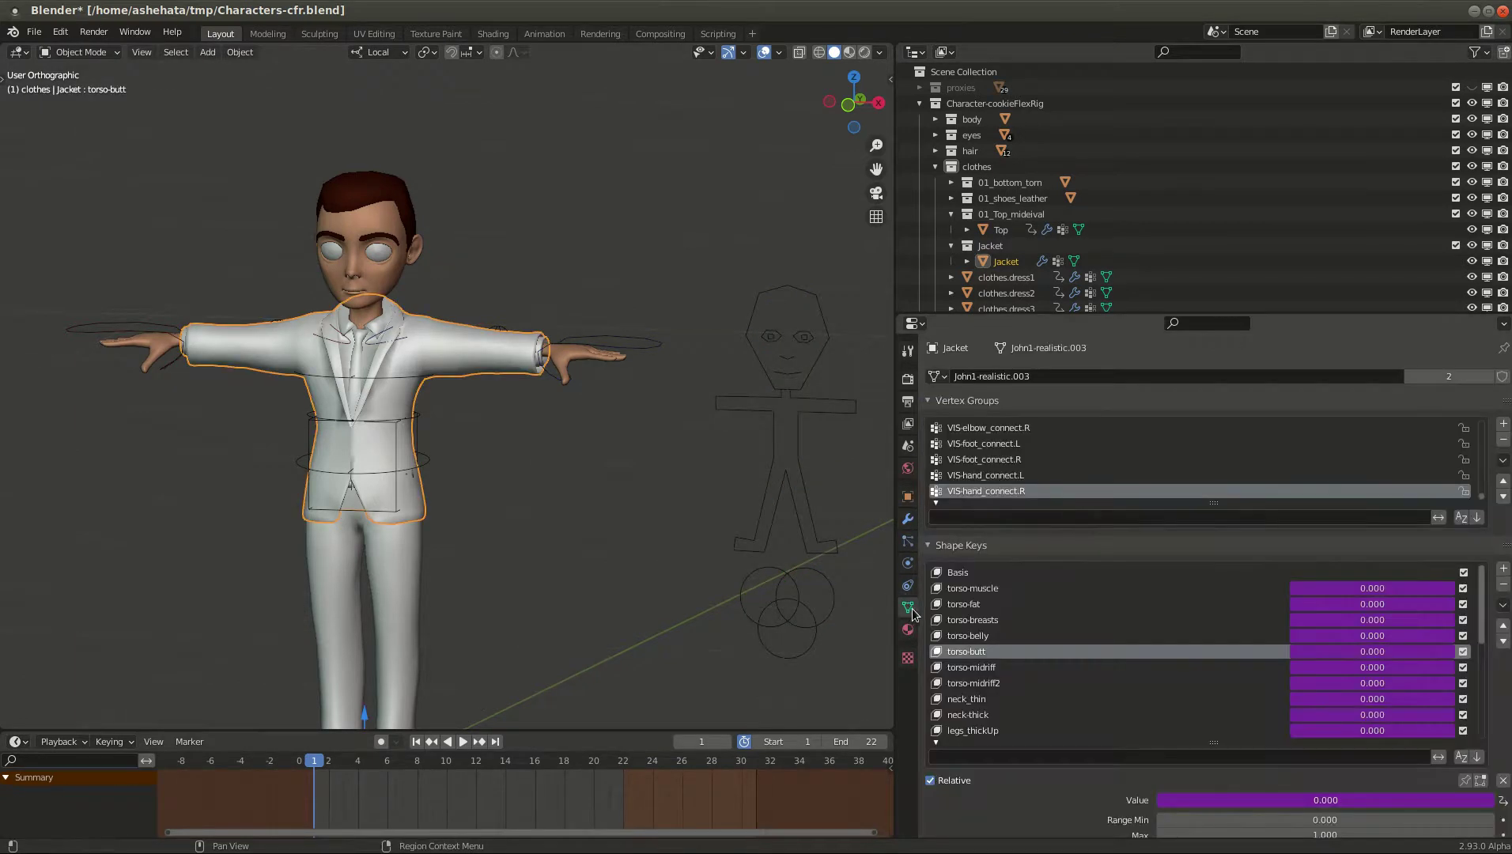
{"action": "left_click", "coordinate": [1503, 425]}
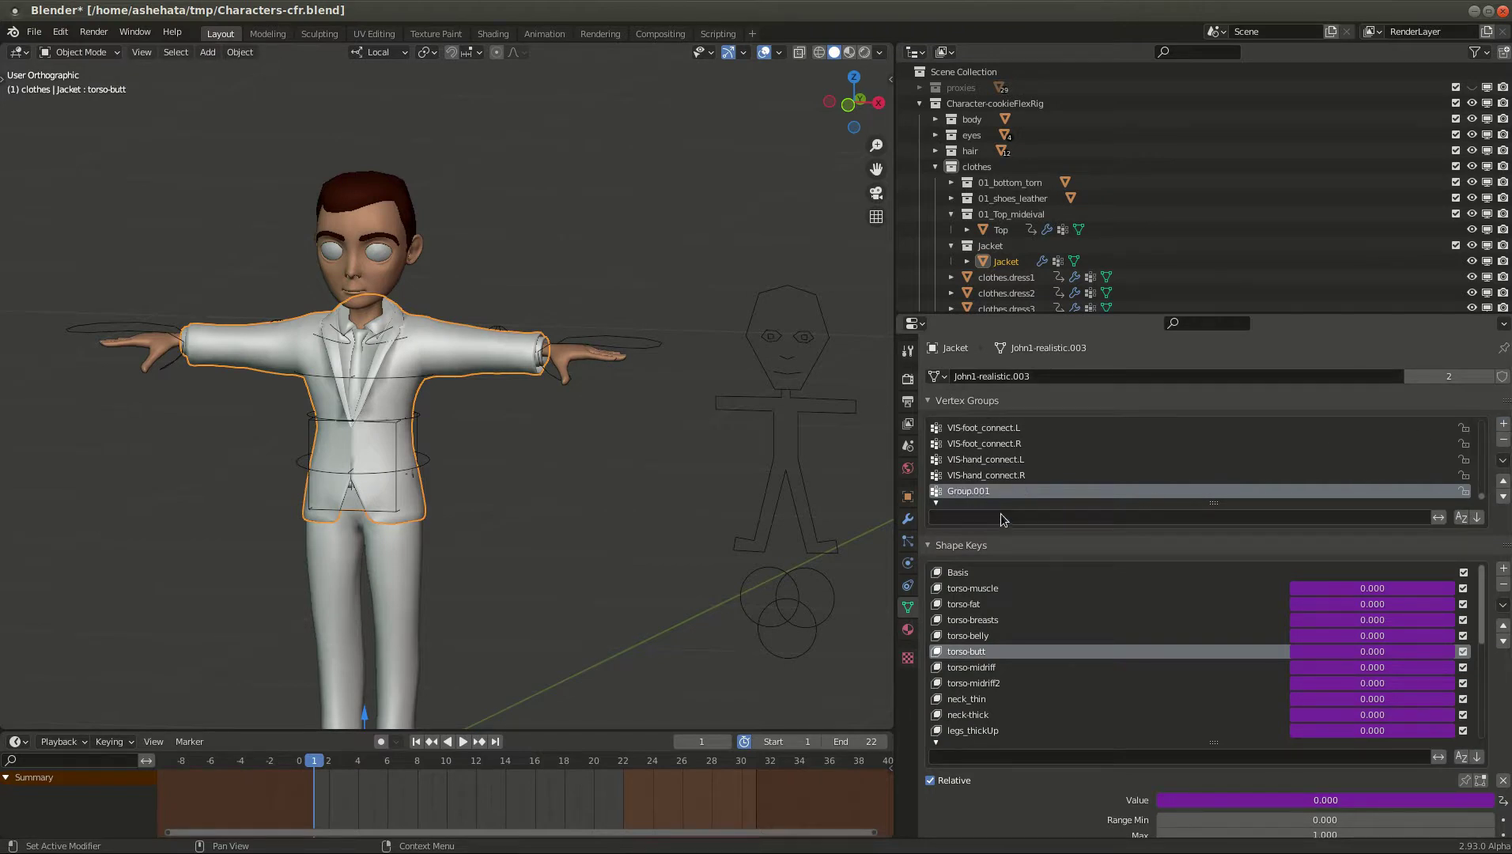
{"action": "double_click", "coordinate": [993, 491]}
{"action": "type", "text": "everything"}
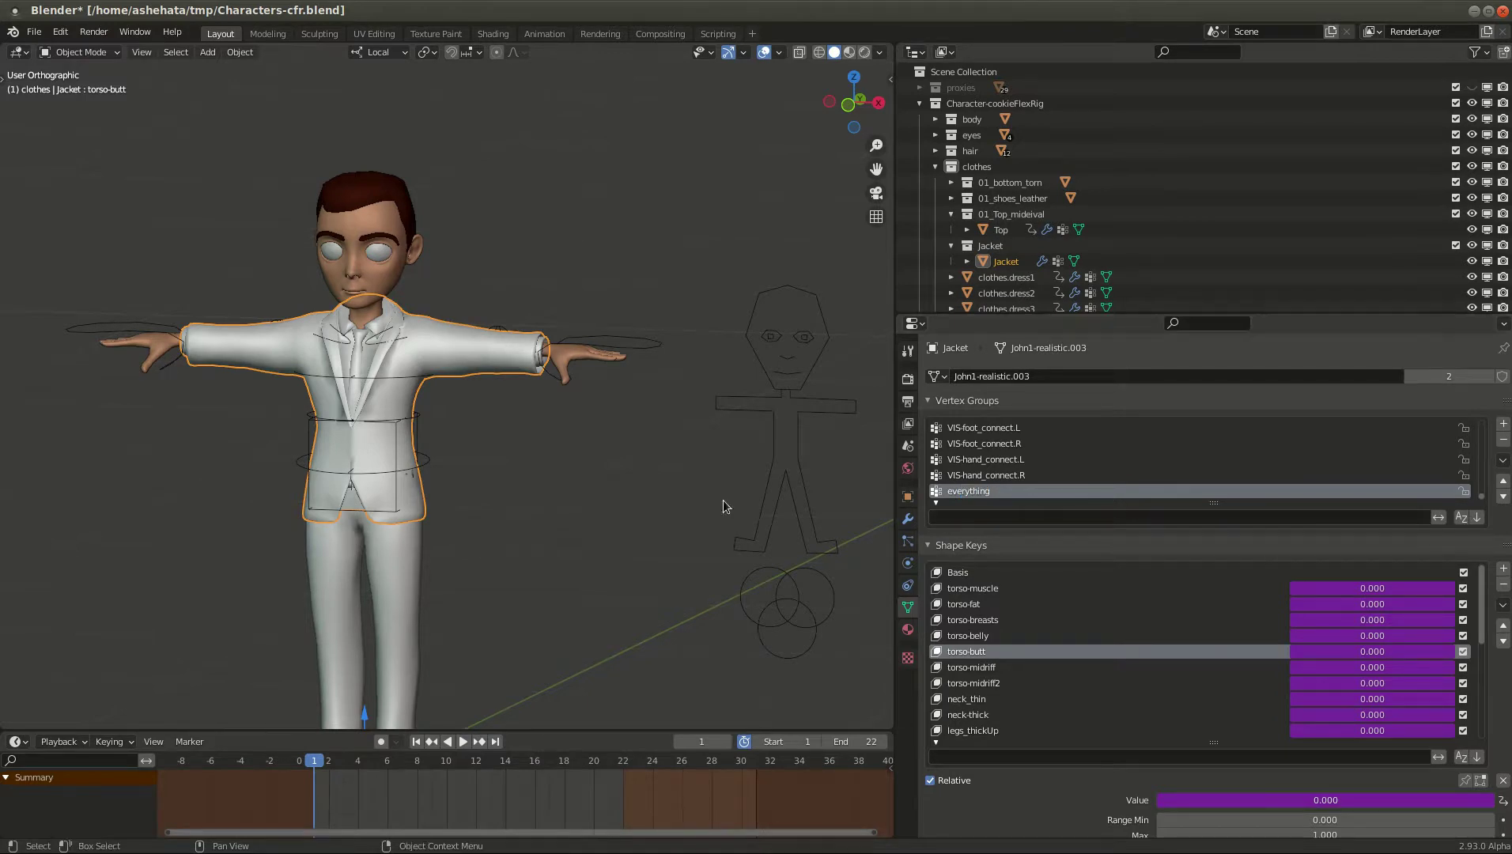
Step: In Edit Mode, assign all the Jacket's vertices to 'everything' and verify the group selection
{"action": "key", "text": "ctrl+Tab"}
{"action": "left_click", "coordinate": [474, 408]}
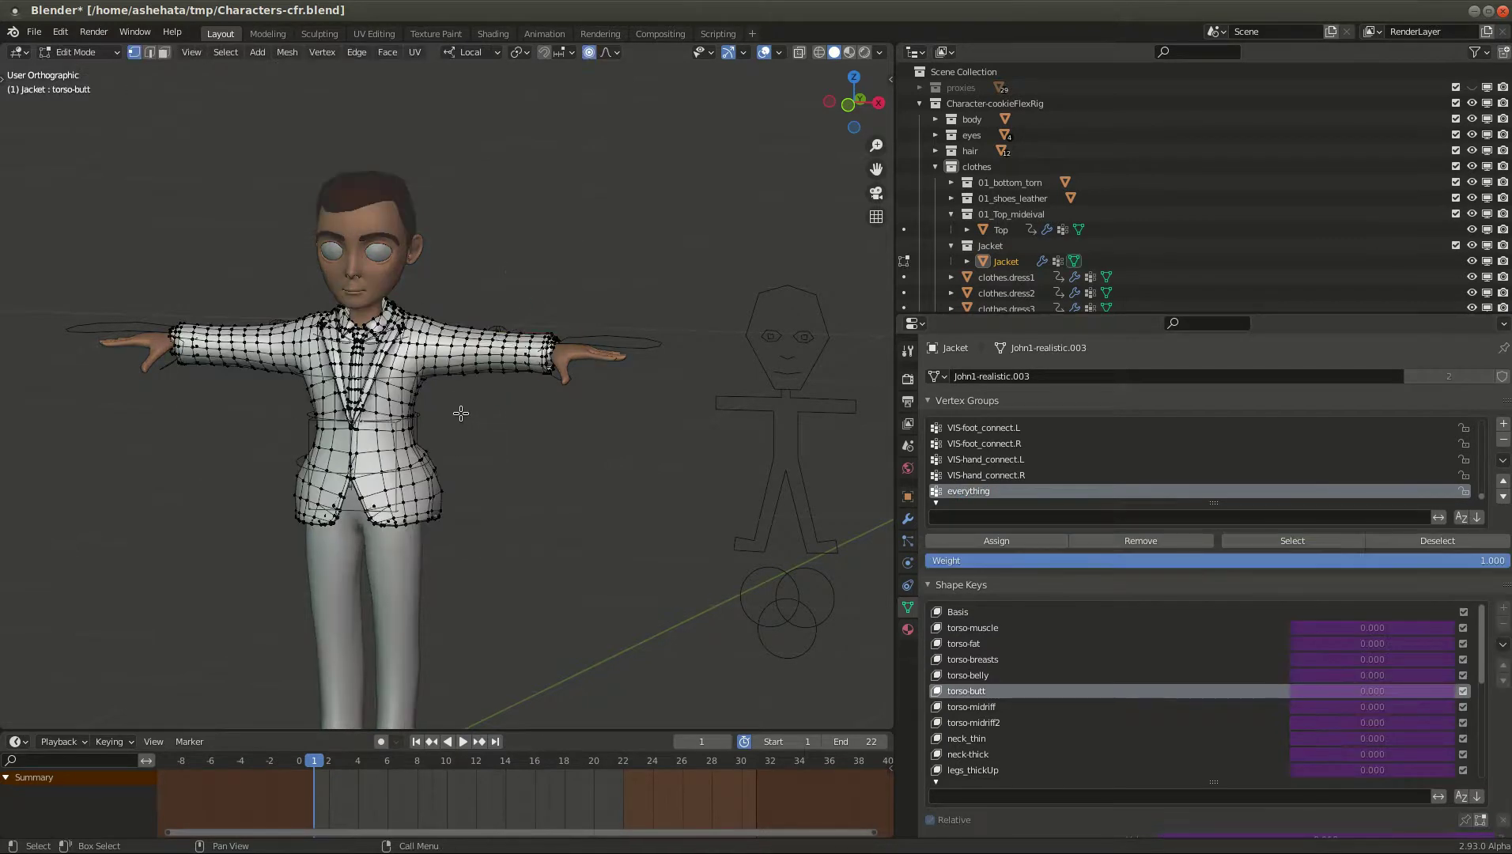
{"action": "key", "text": "a"}
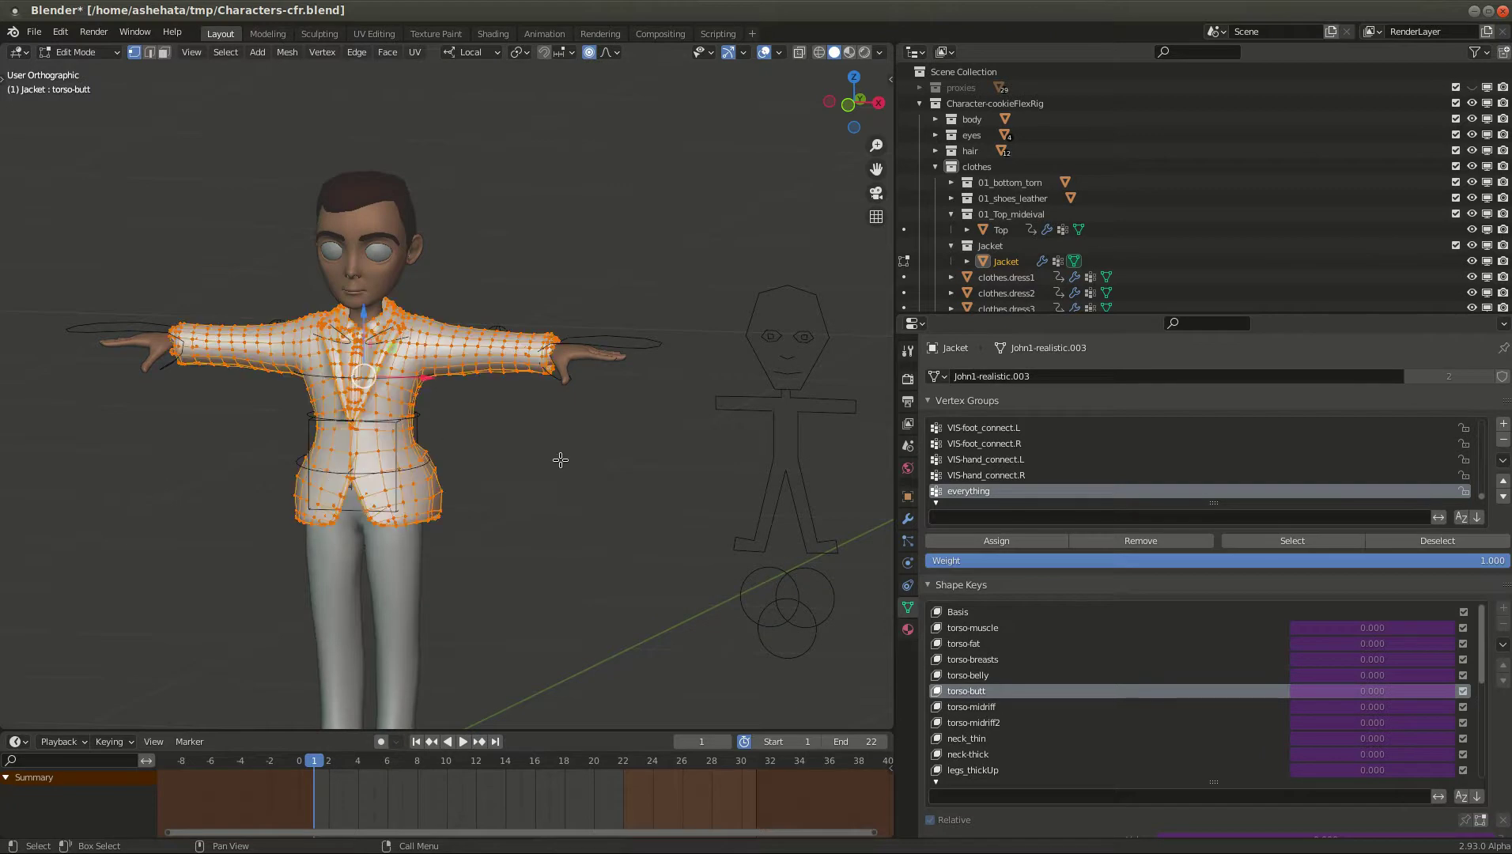
{"action": "mouse_move", "coordinate": [530, 442]}
{"action": "middle_mouse_down"}
{"action": "mouse_move", "coordinate": [279, 448]}
{"action": "mouse_move", "coordinate": [540, 463]}
{"action": "middle_mouse_up"}
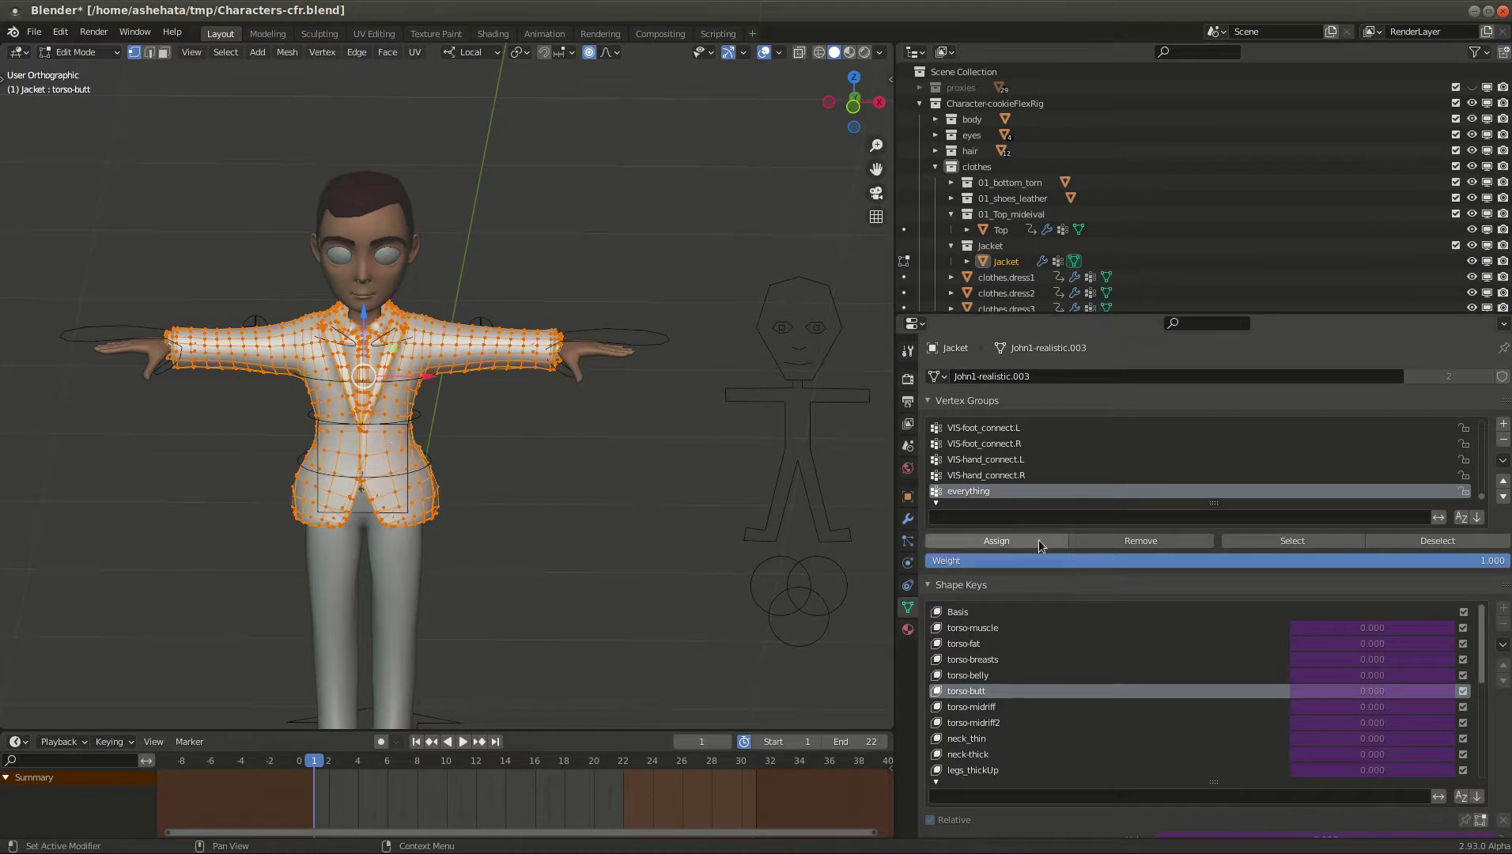
{"action": "left_click", "coordinate": [981, 542]}
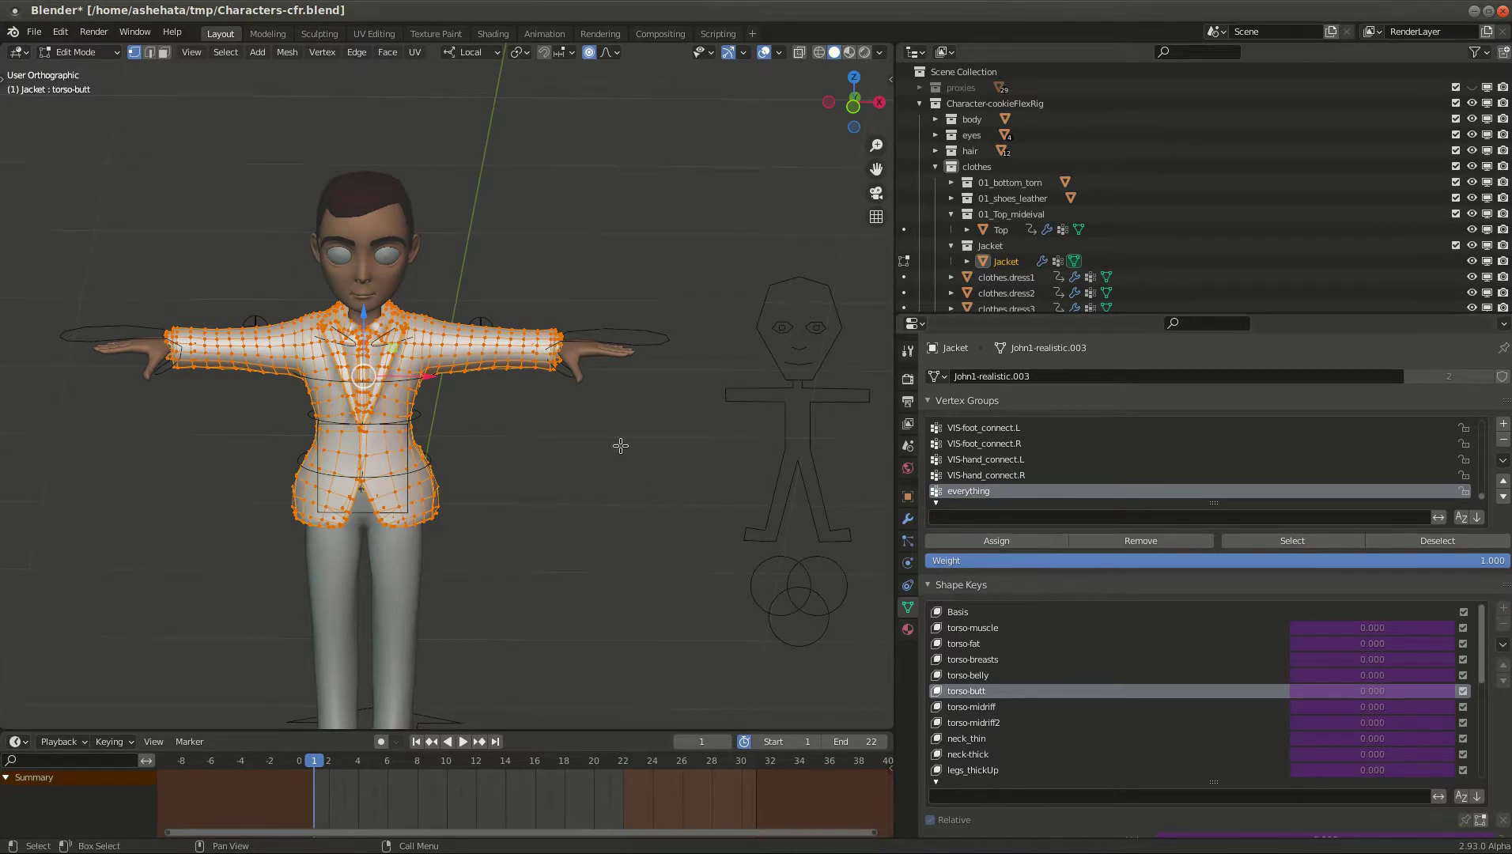
{"action": "left_click", "coordinate": [442, 415]}
{"action": "left_click", "coordinate": [1308, 541]}
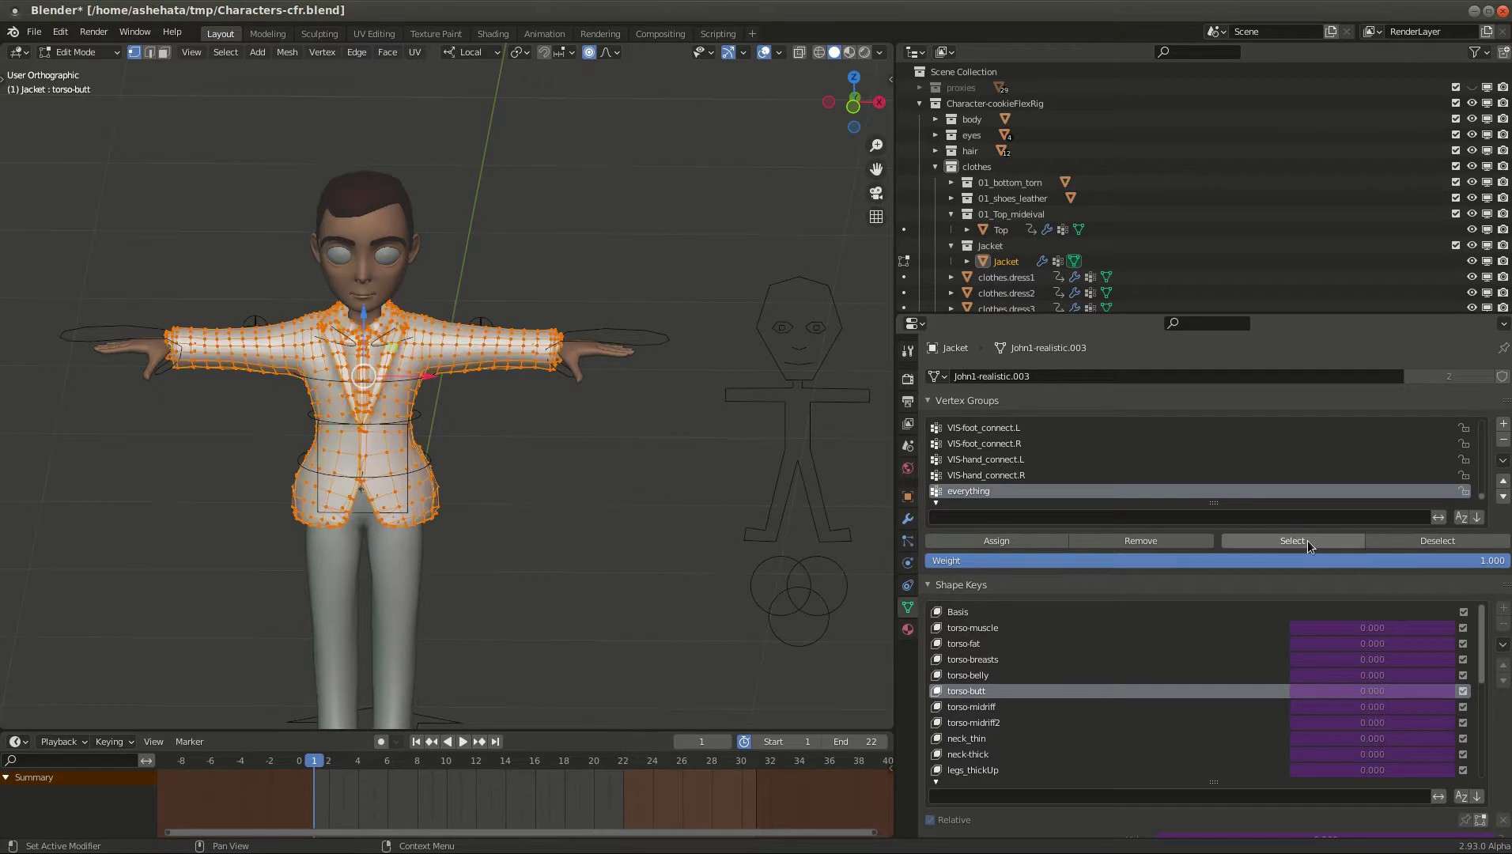
Step: Switch the Jacket back to Object Mode and view the character from the side
{"action": "key", "text": "ctrl+Tab"}
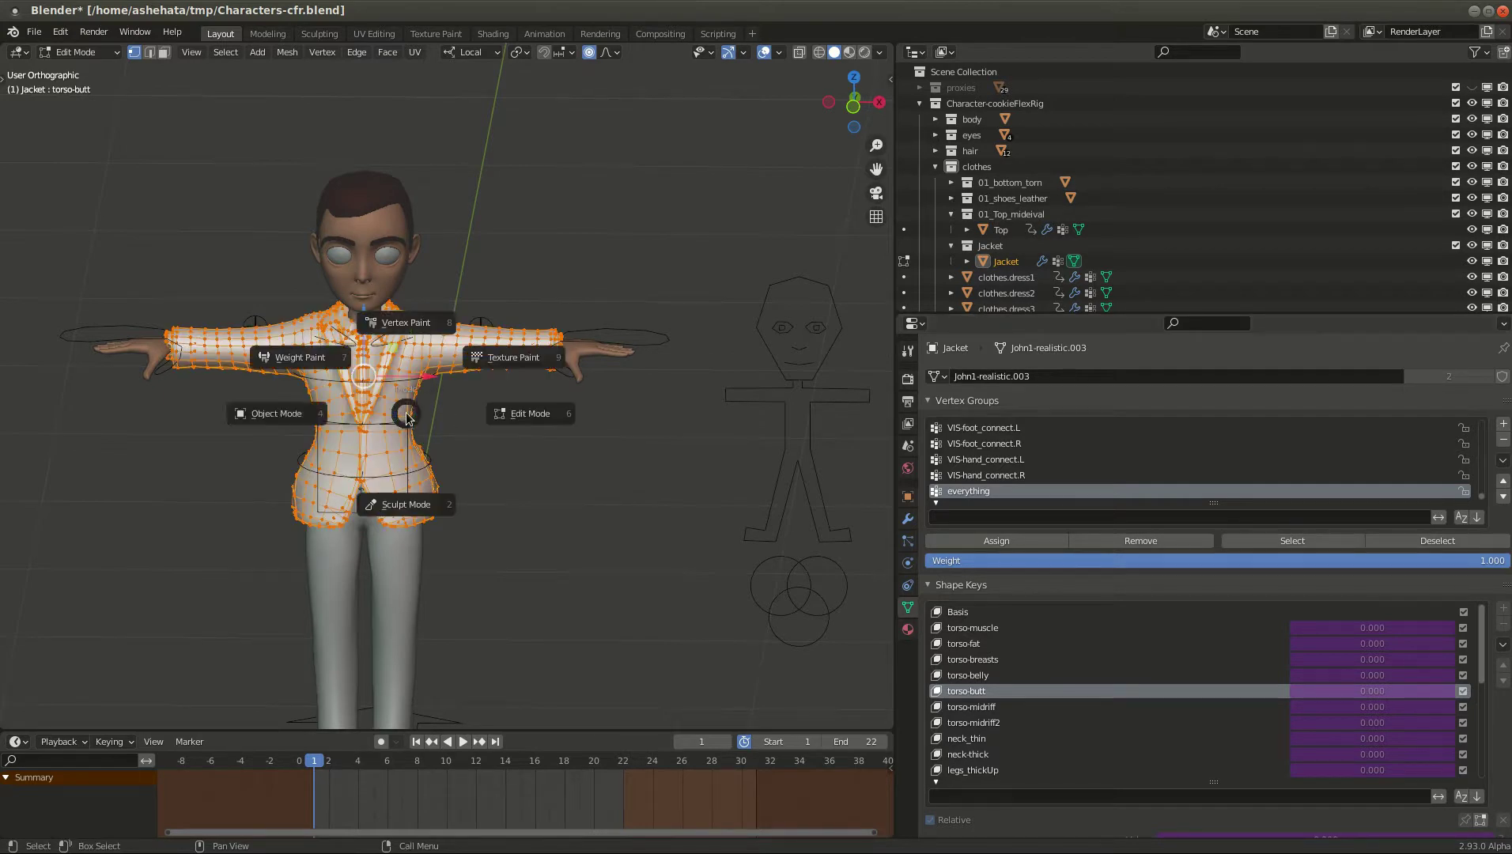
{"action": "left_click", "coordinate": [272, 417]}
{"action": "scroll", "coordinate": [508, 483], "scroll_direction": "down", "scroll_amount": 2}
{"action": "middle_click_drag", "start_coordinate": [507, 484], "coordinate": [645, 526]}
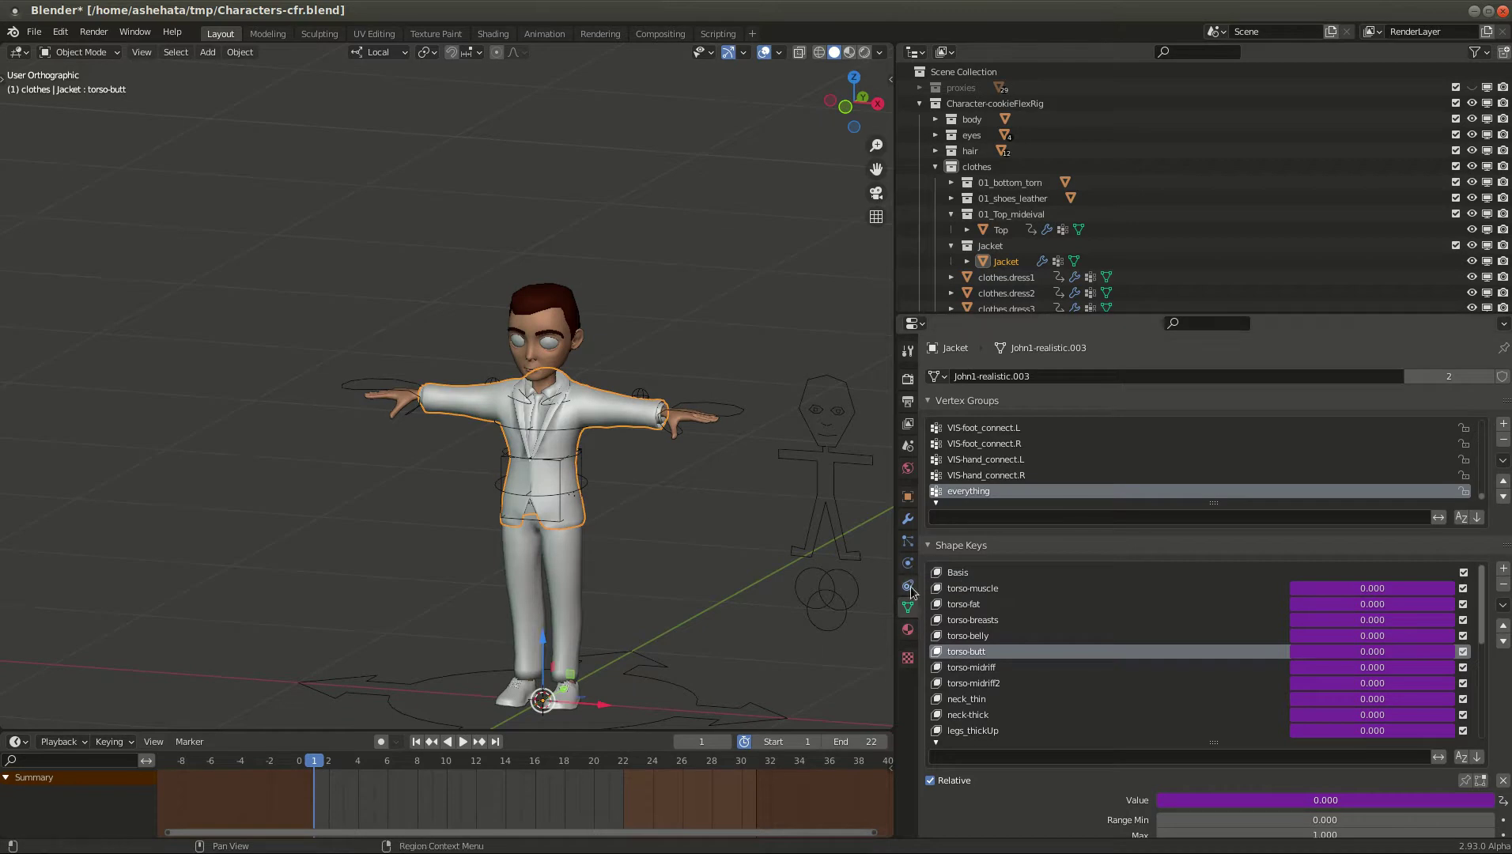
Step: Add a Mask modifier above the Jacket's Armature modifier, using the 'everything' vertex group
{"action": "left_click", "coordinate": [908, 519]}
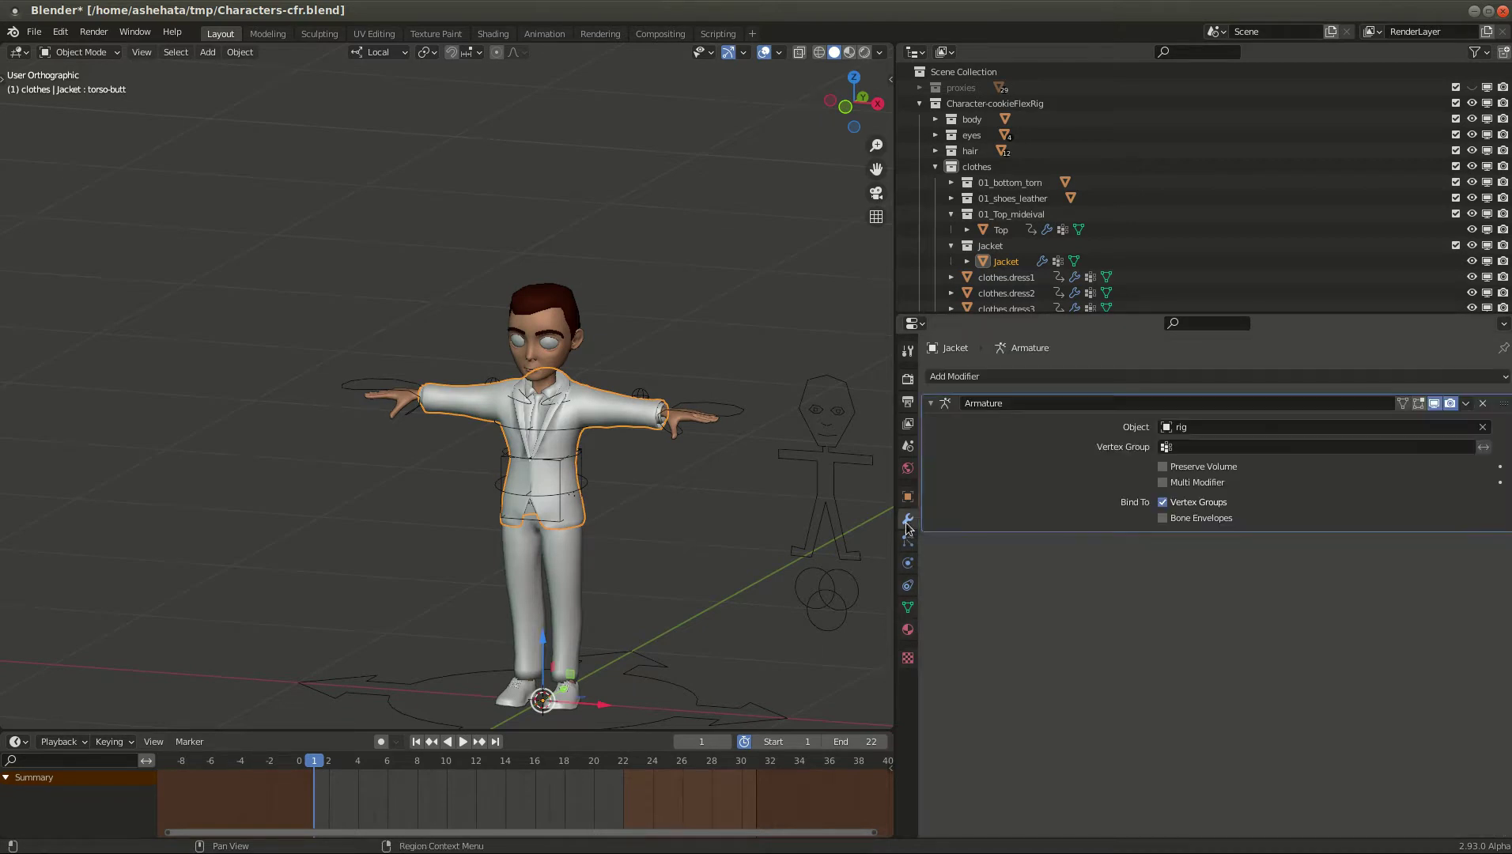
{"action": "left_click", "coordinate": [957, 377]}
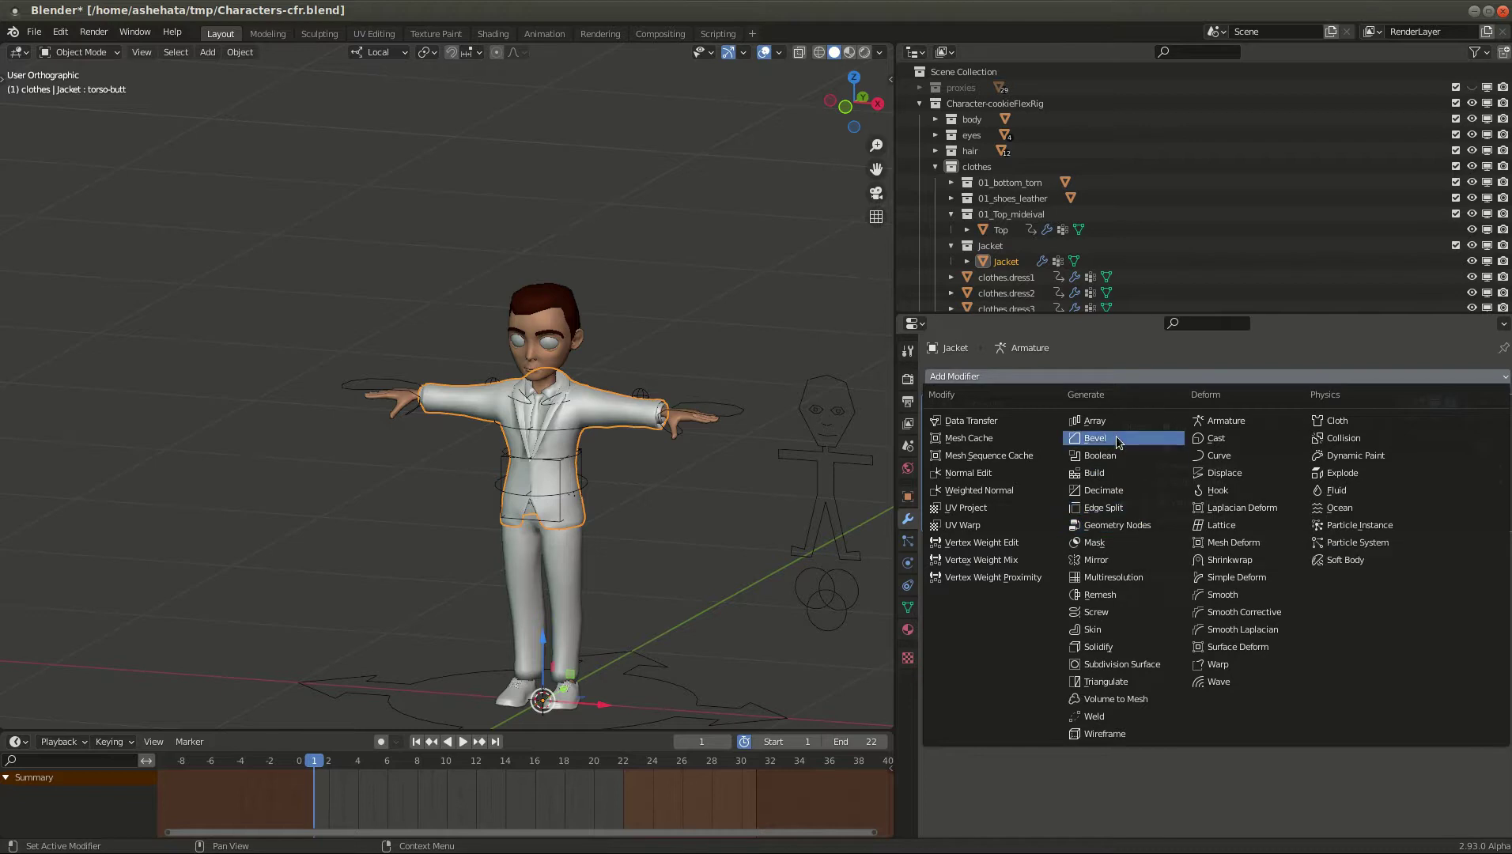
{"action": "left_click", "coordinate": [1115, 544]}
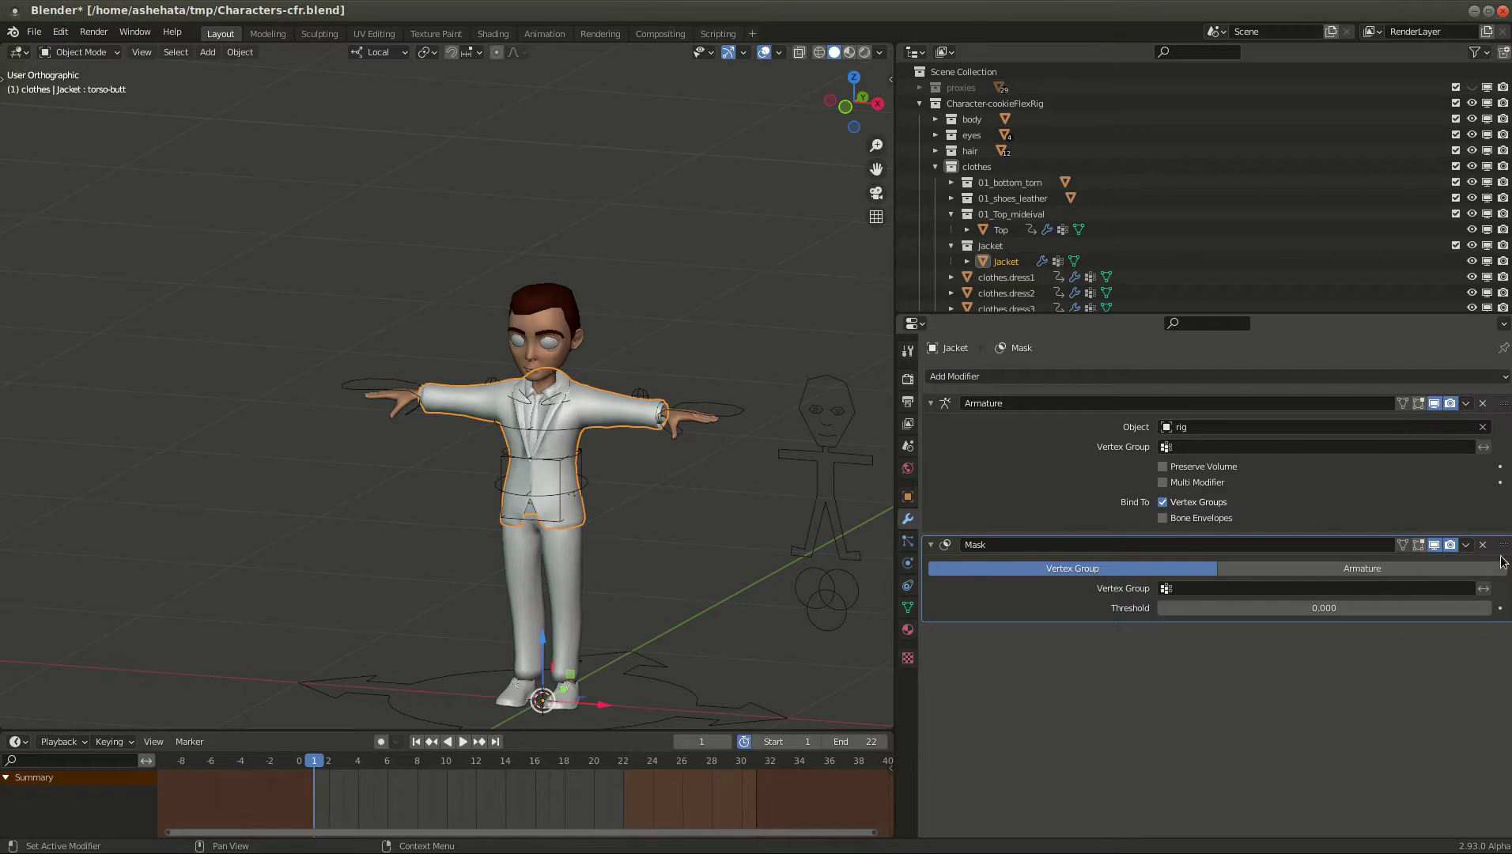
{"action": "left_click_drag", "start_coordinate": [1503, 547], "coordinate": [1502, 405]}
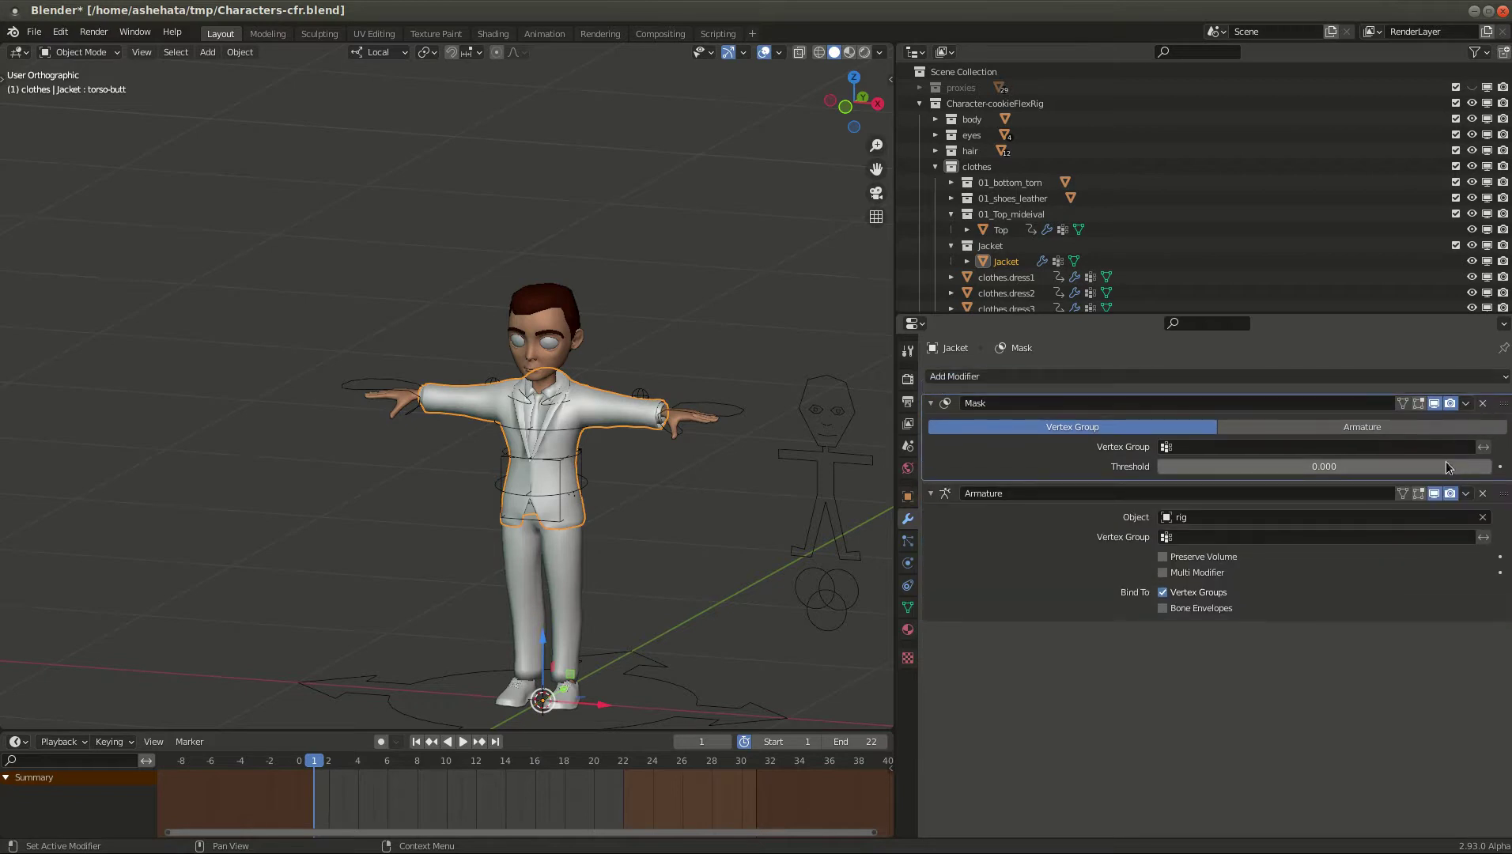
{"action": "left_click", "coordinate": [1209, 447]}
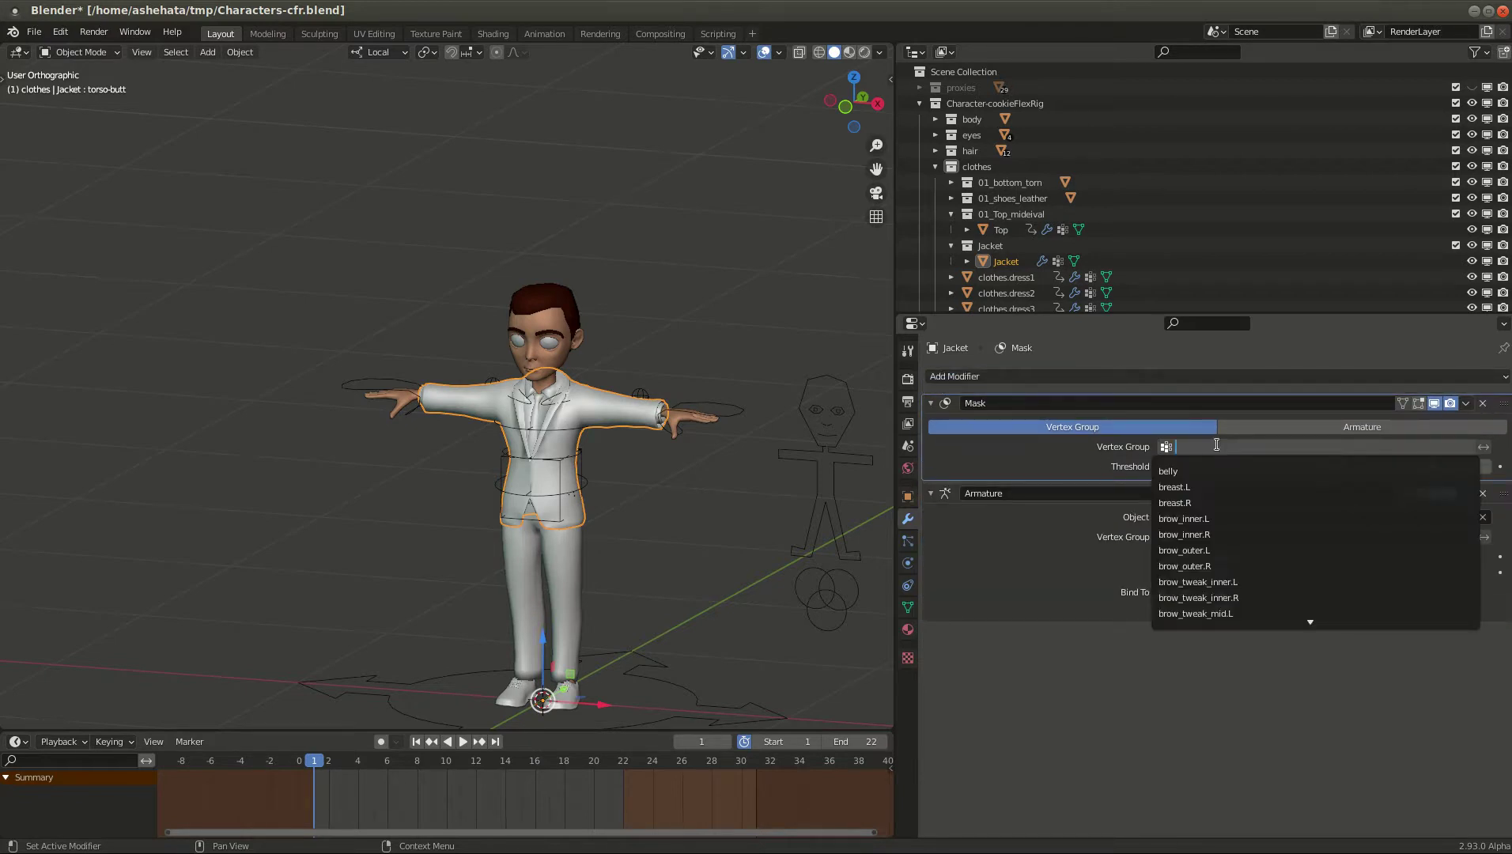
{"action": "type", "text": "every"}
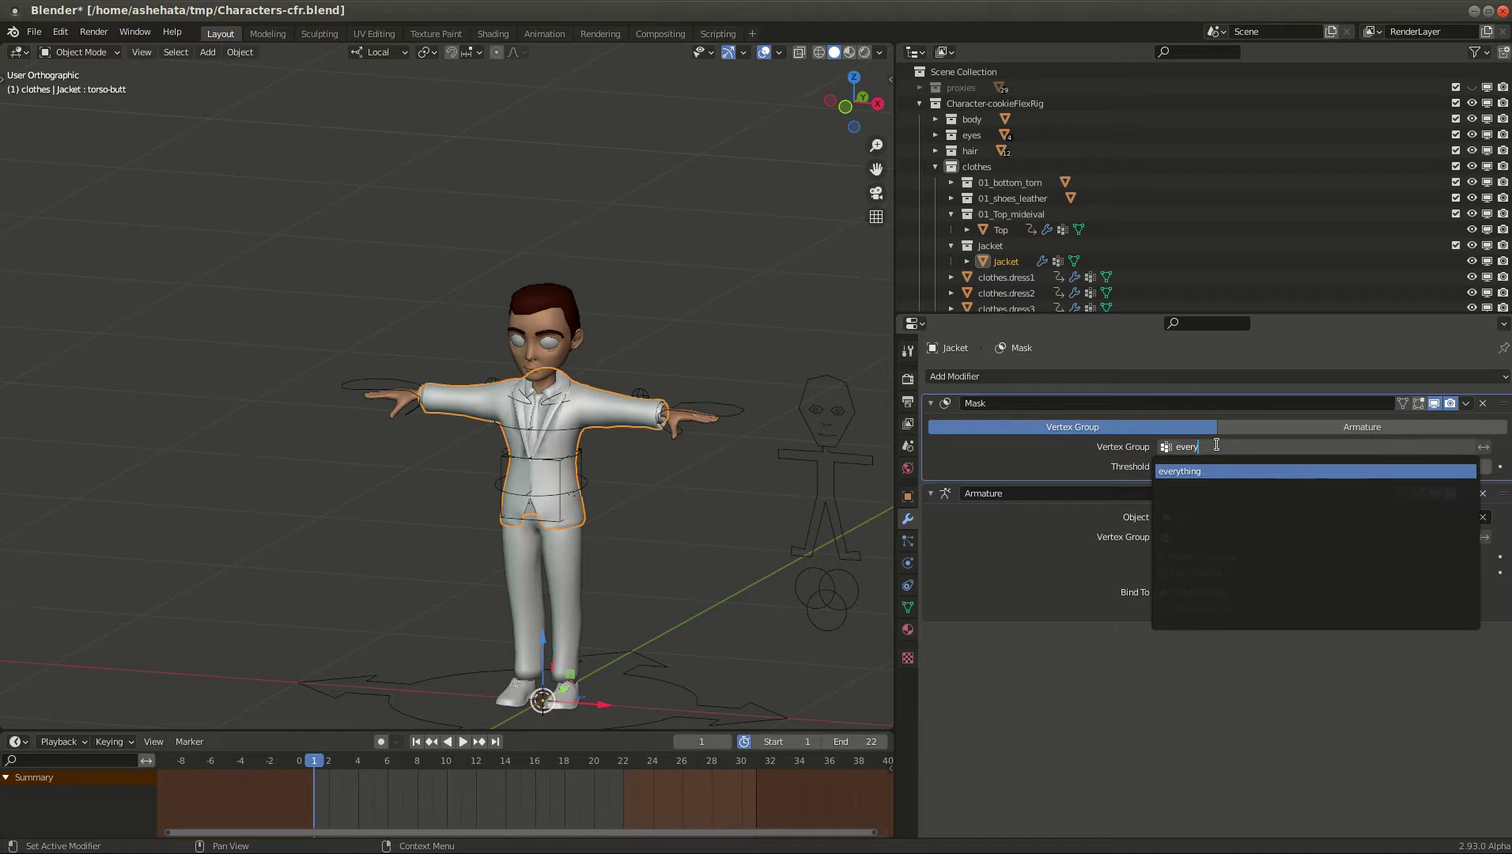
{"action": "left_click", "coordinate": [1178, 471]}
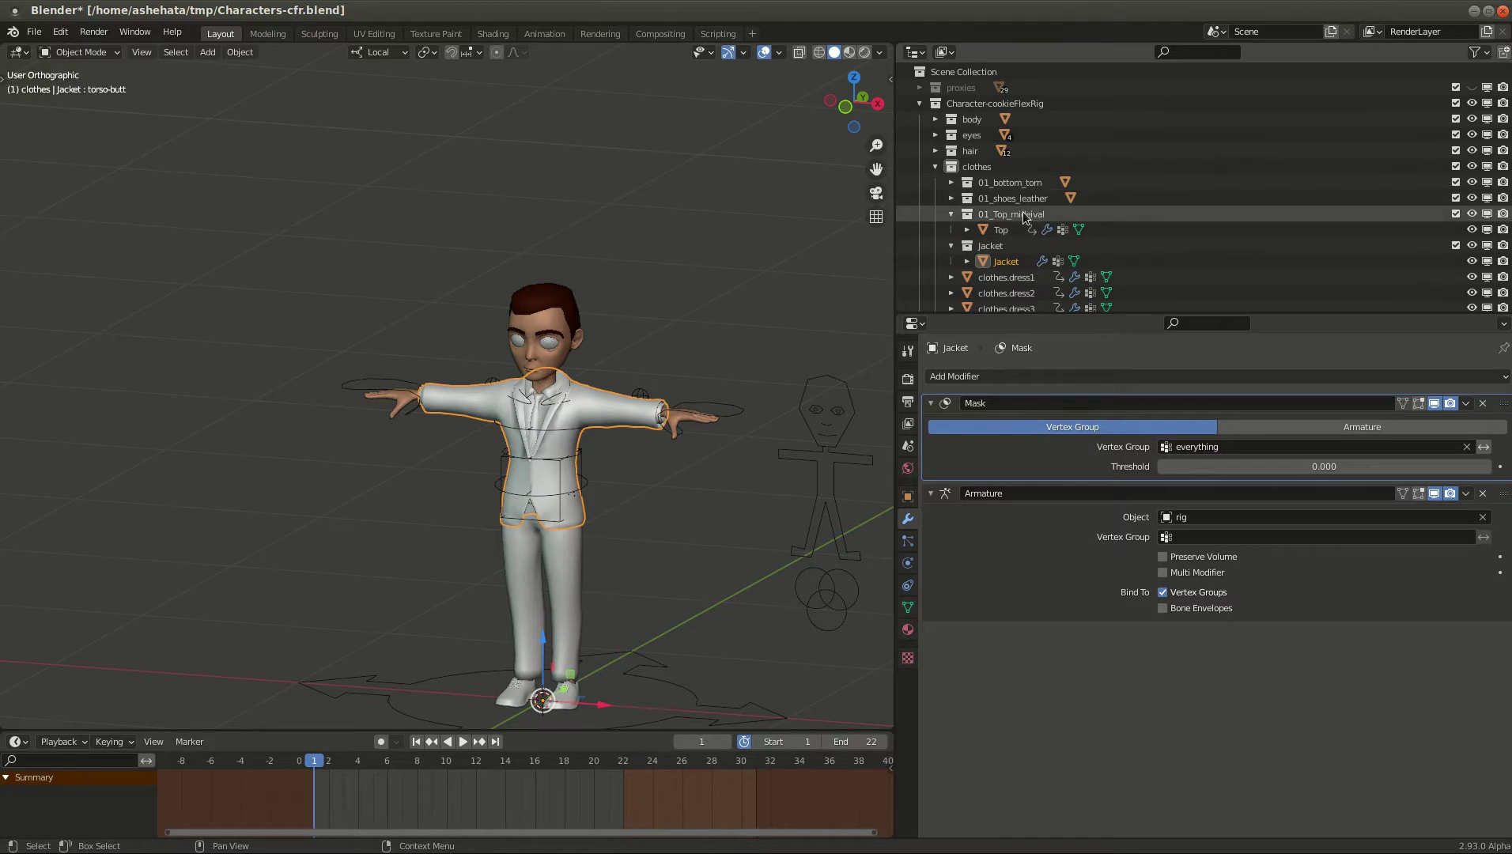
Step: Copy the driver from Top's Mask Invert toggle and paste it onto the Jacket's Mask Invert
{"action": "left_click", "coordinate": [1001, 231]}
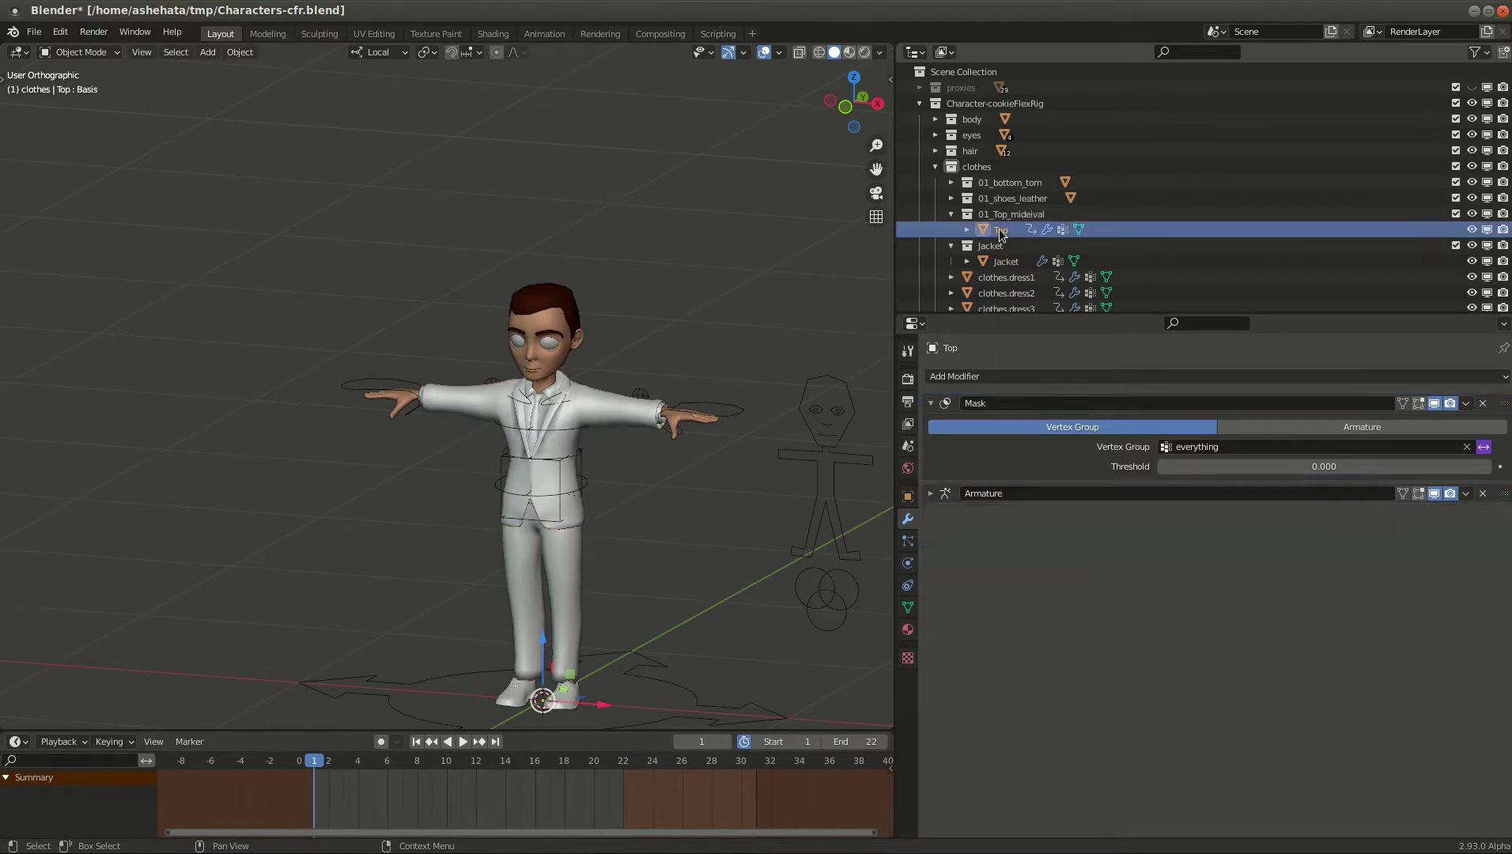
{"action": "right_click", "coordinate": [1483, 448]}
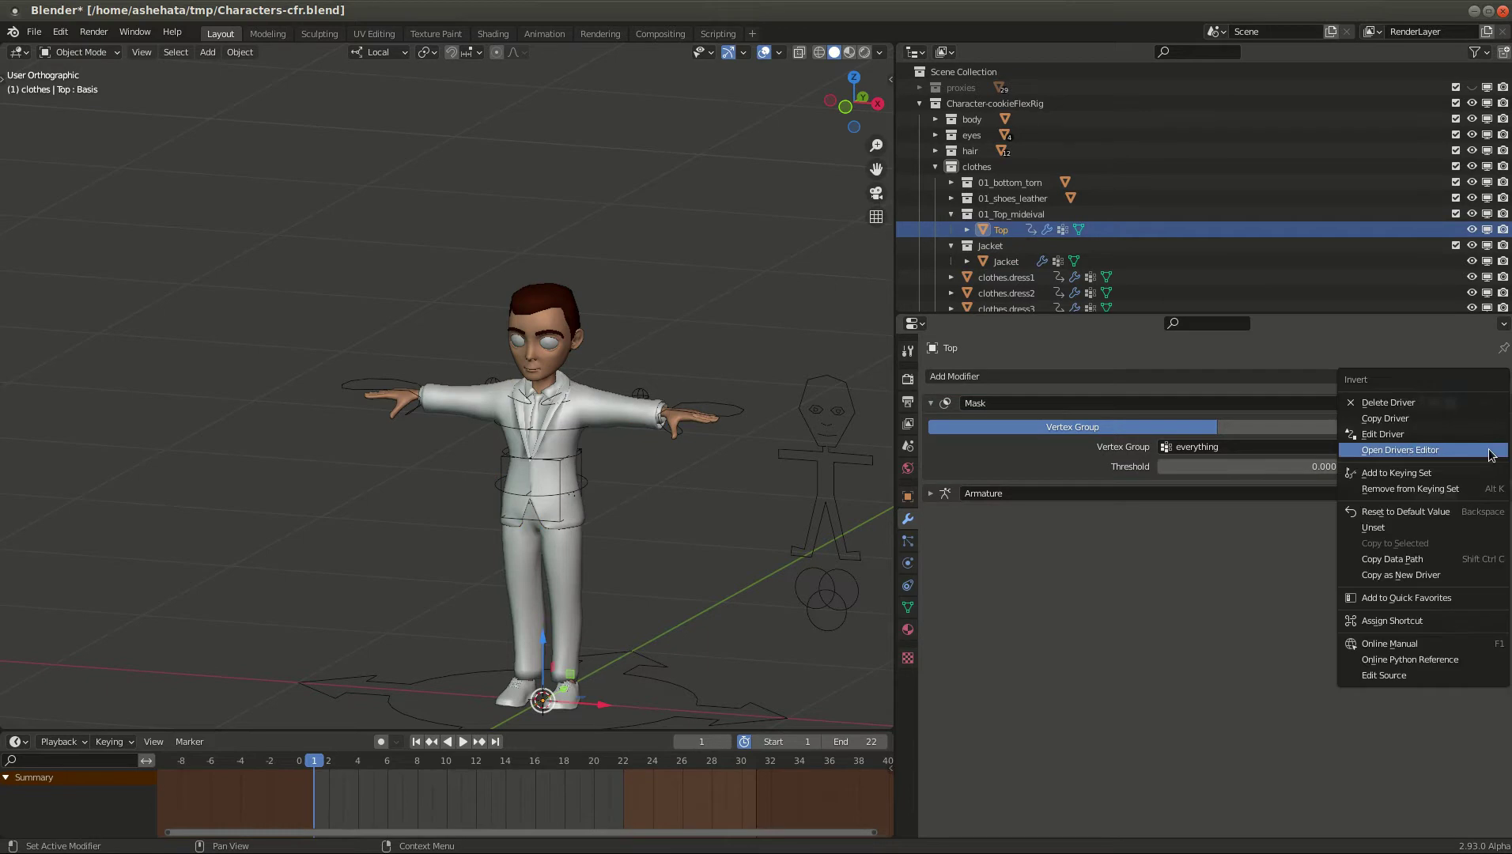
{"action": "left_click", "coordinate": [1423, 418]}
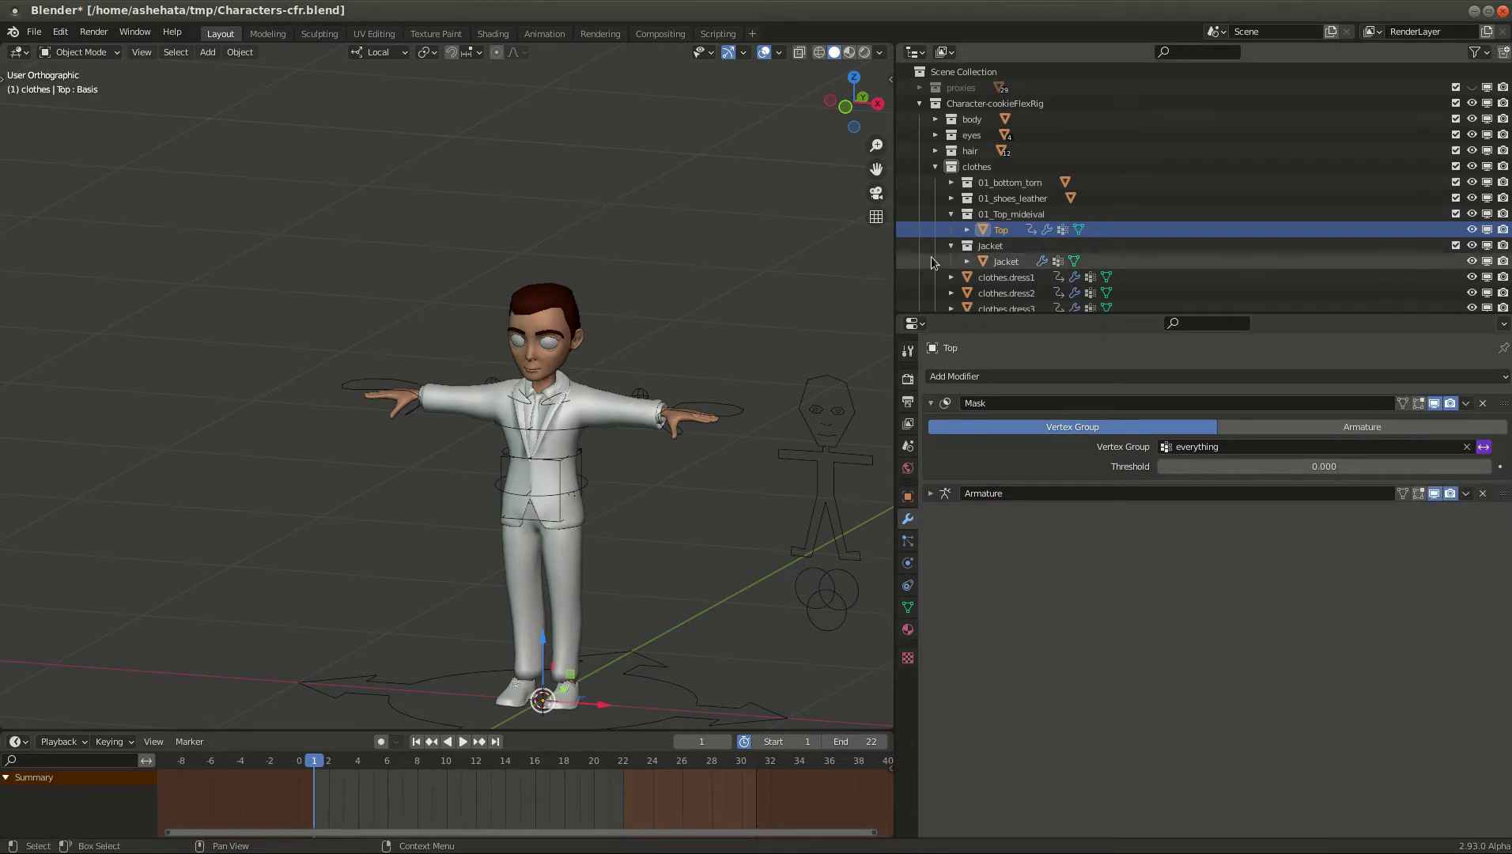
{"action": "left_click", "coordinate": [1006, 262]}
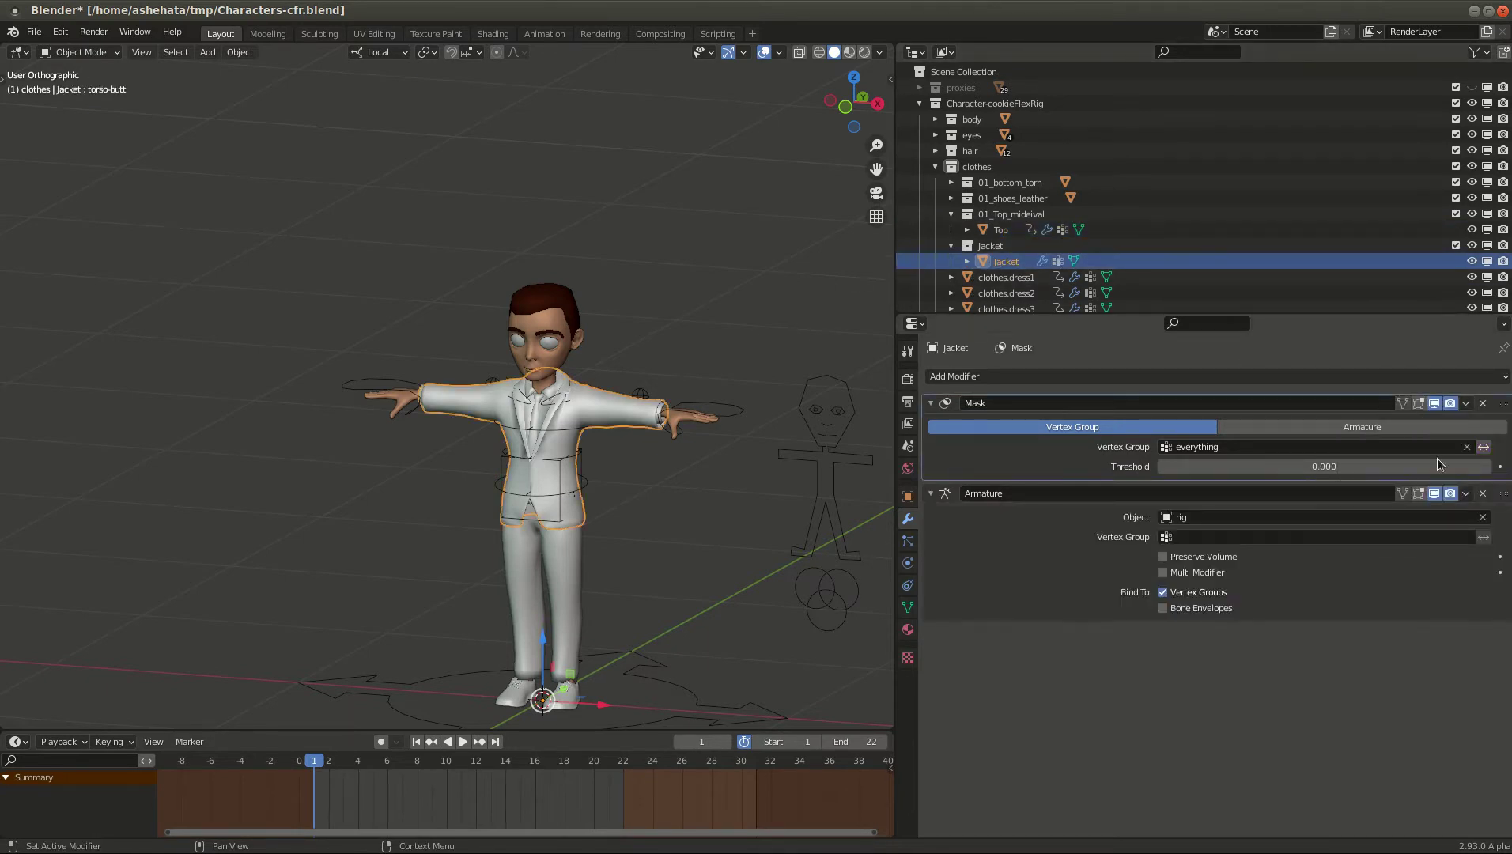
{"action": "right_click", "coordinate": [1484, 447]}
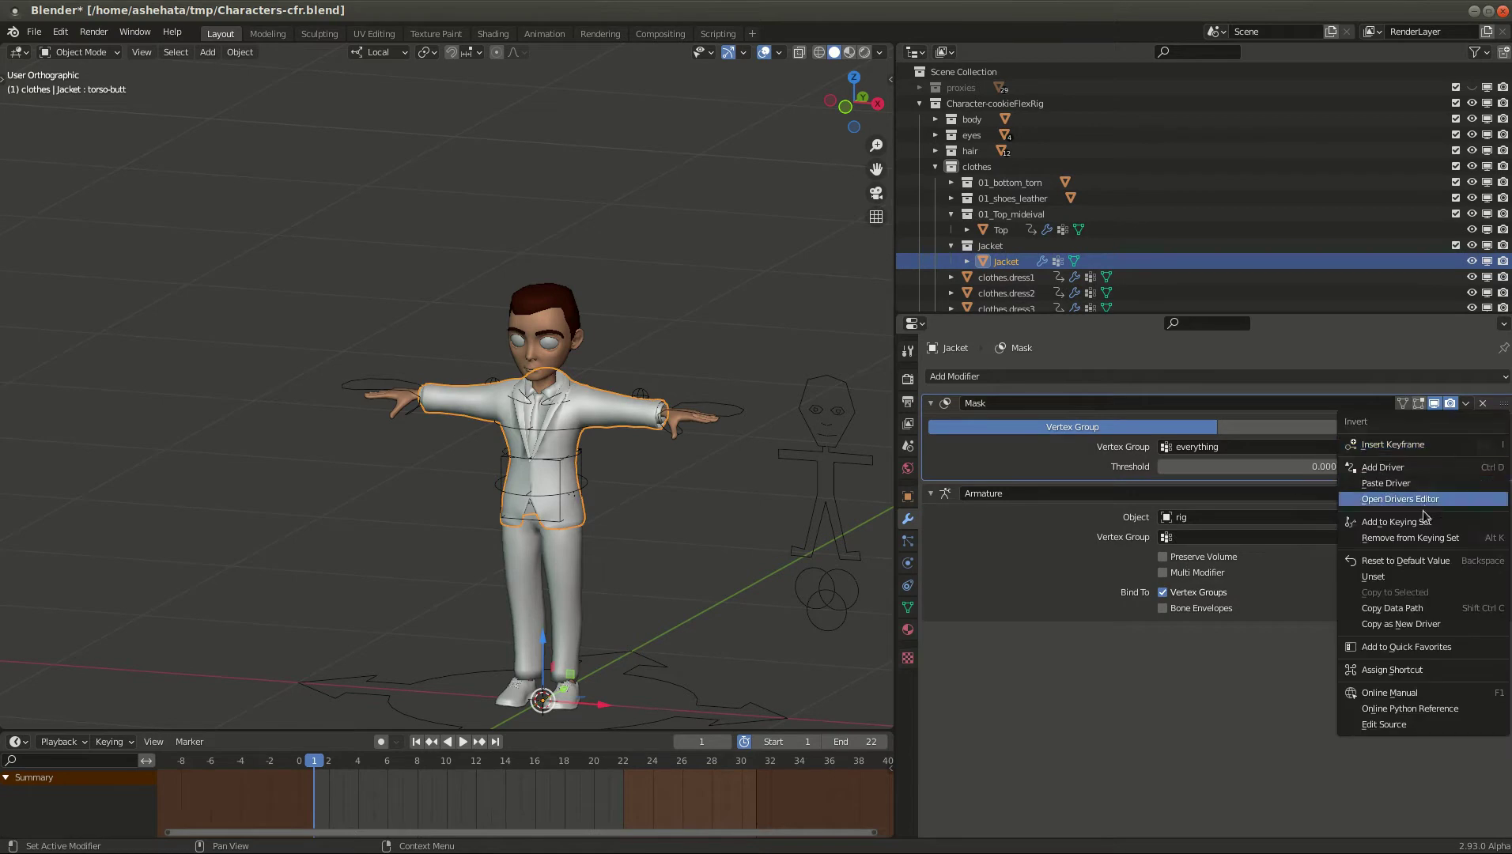
{"action": "left_click", "coordinate": [1412, 481]}
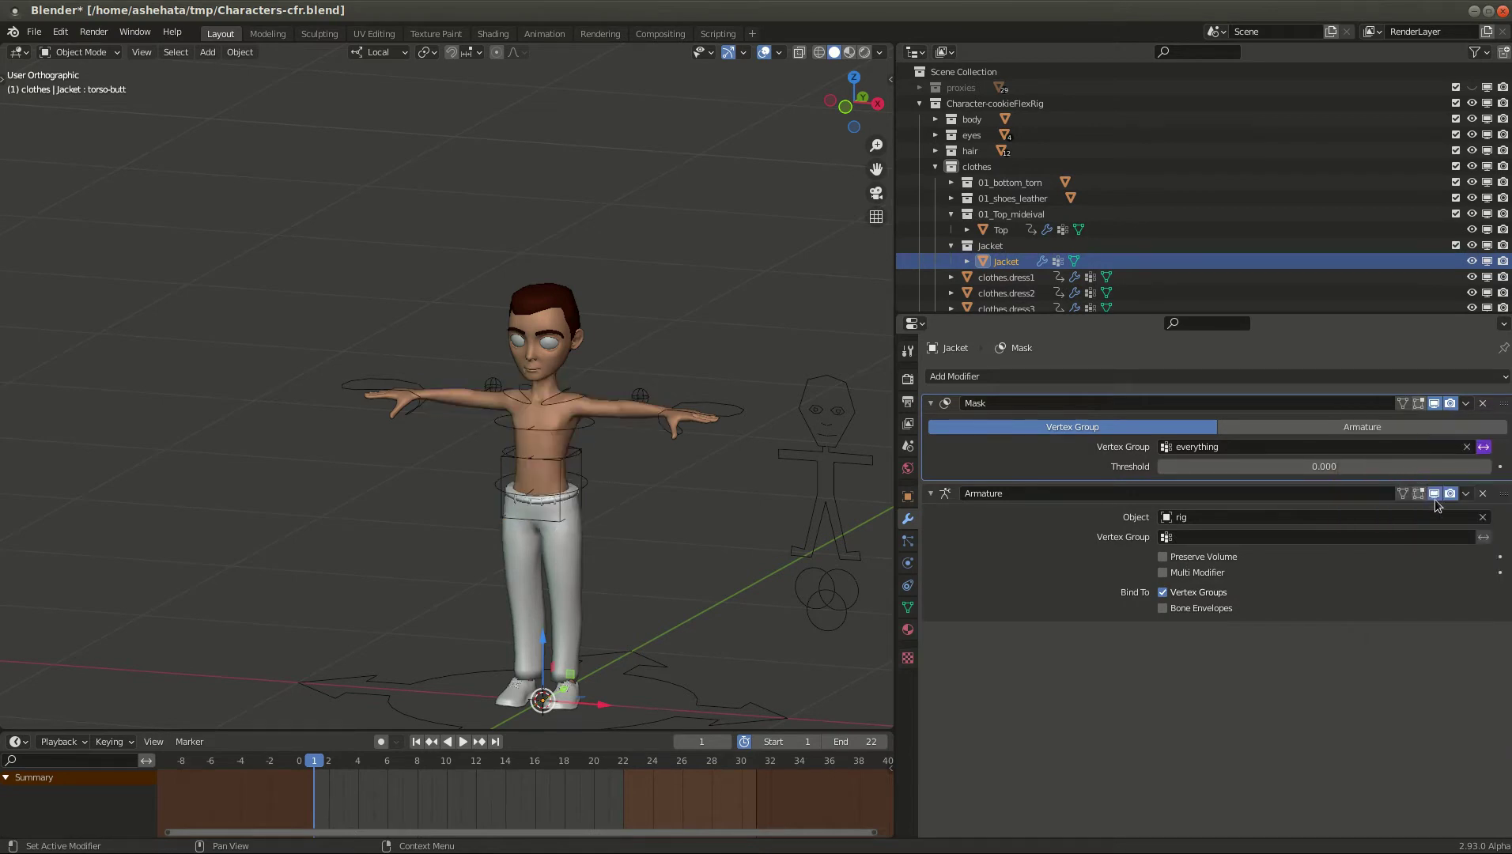
Step: Edit the Jacket mask's driver expression from 'var != 11' to 'var != 12'
{"action": "right_click", "coordinate": [1484, 448]}
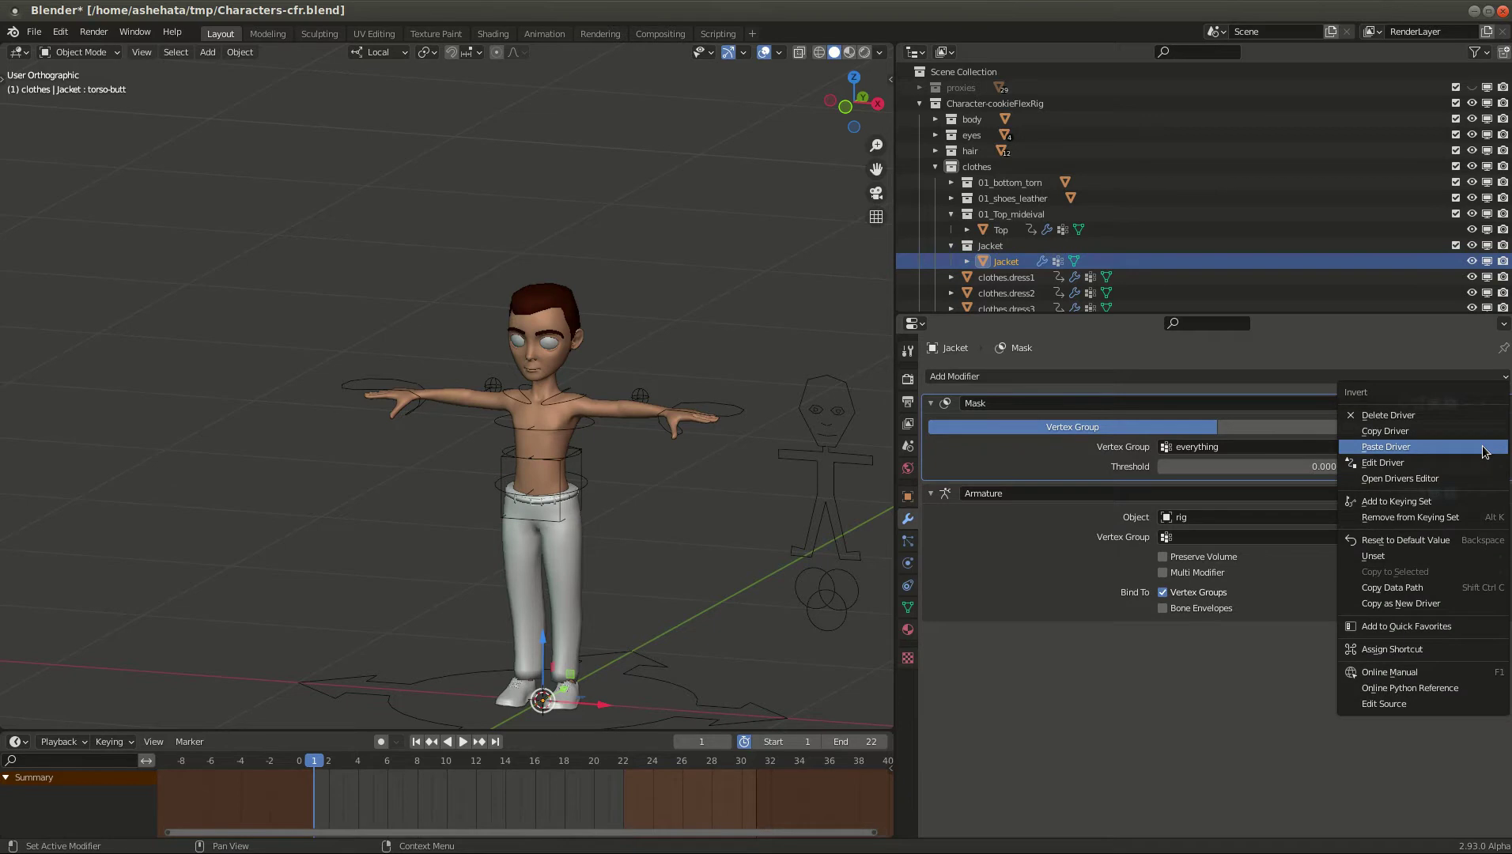
{"action": "left_click", "coordinate": [1413, 464]}
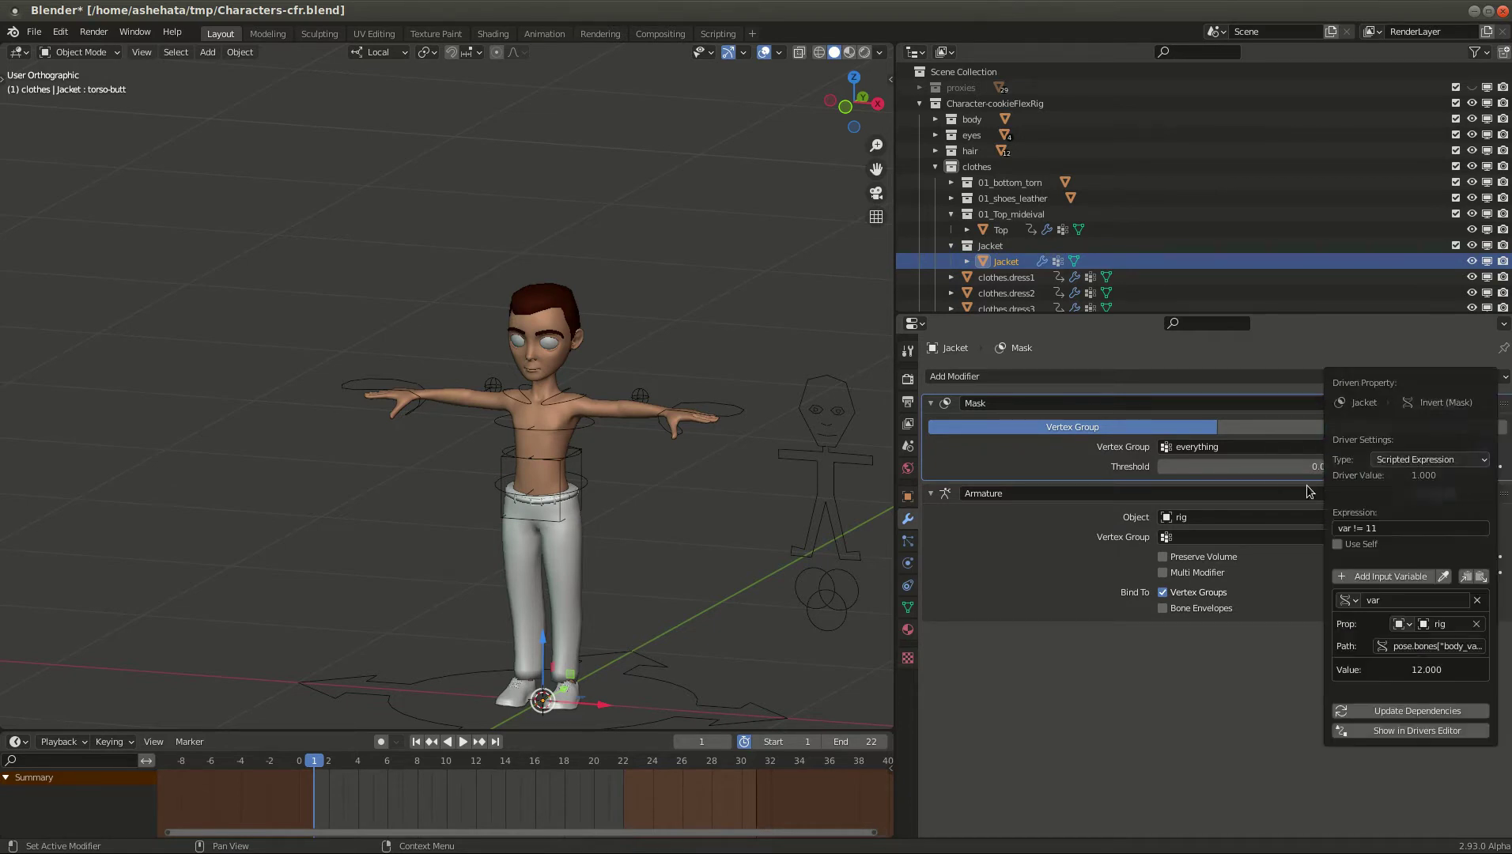
{"action": "left_click", "coordinate": [1403, 525]}
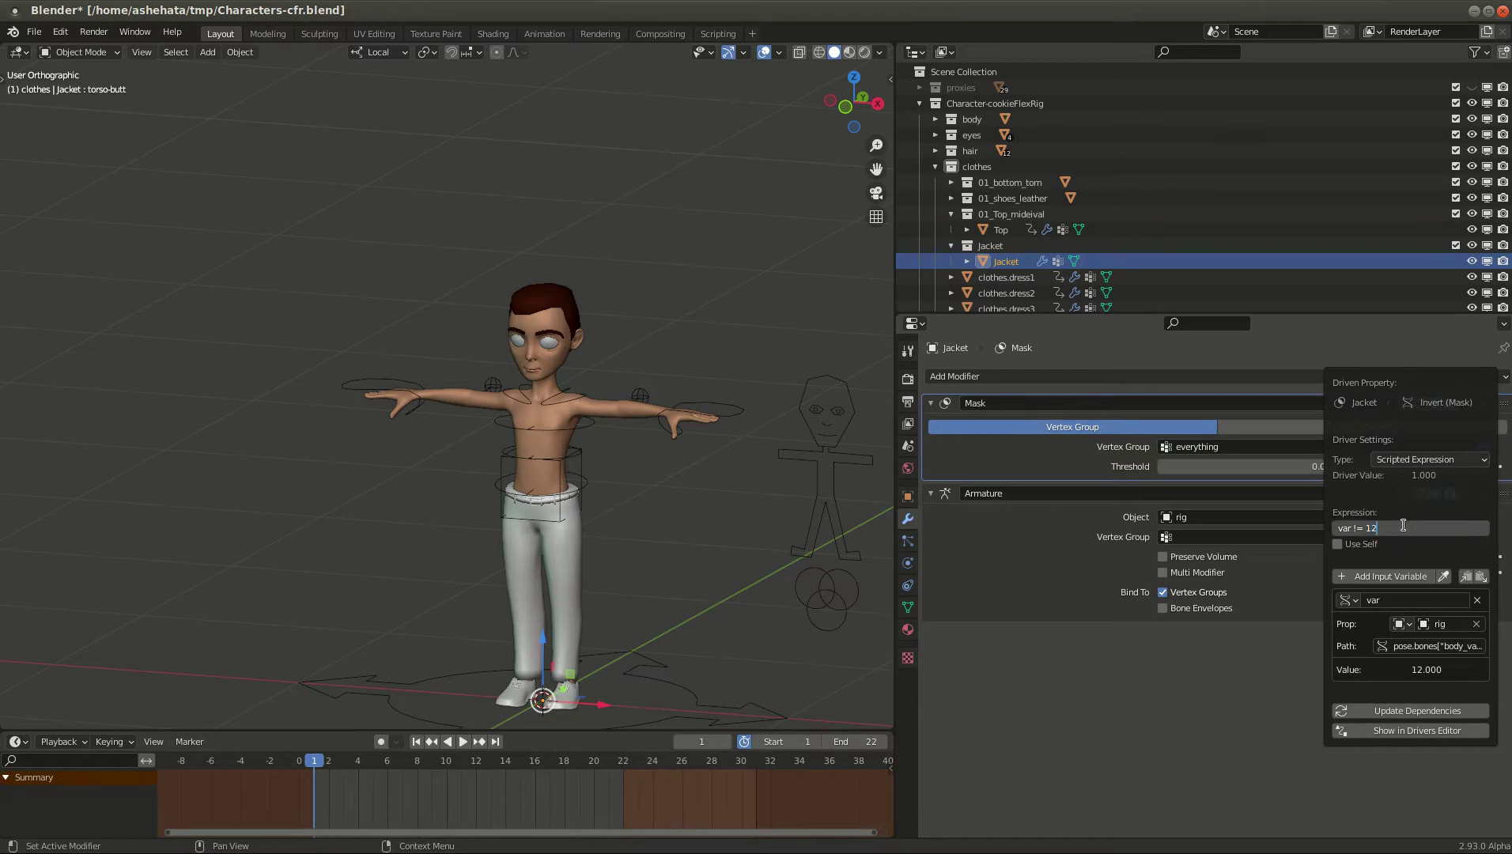
{"action": "key", "text": "Return"}
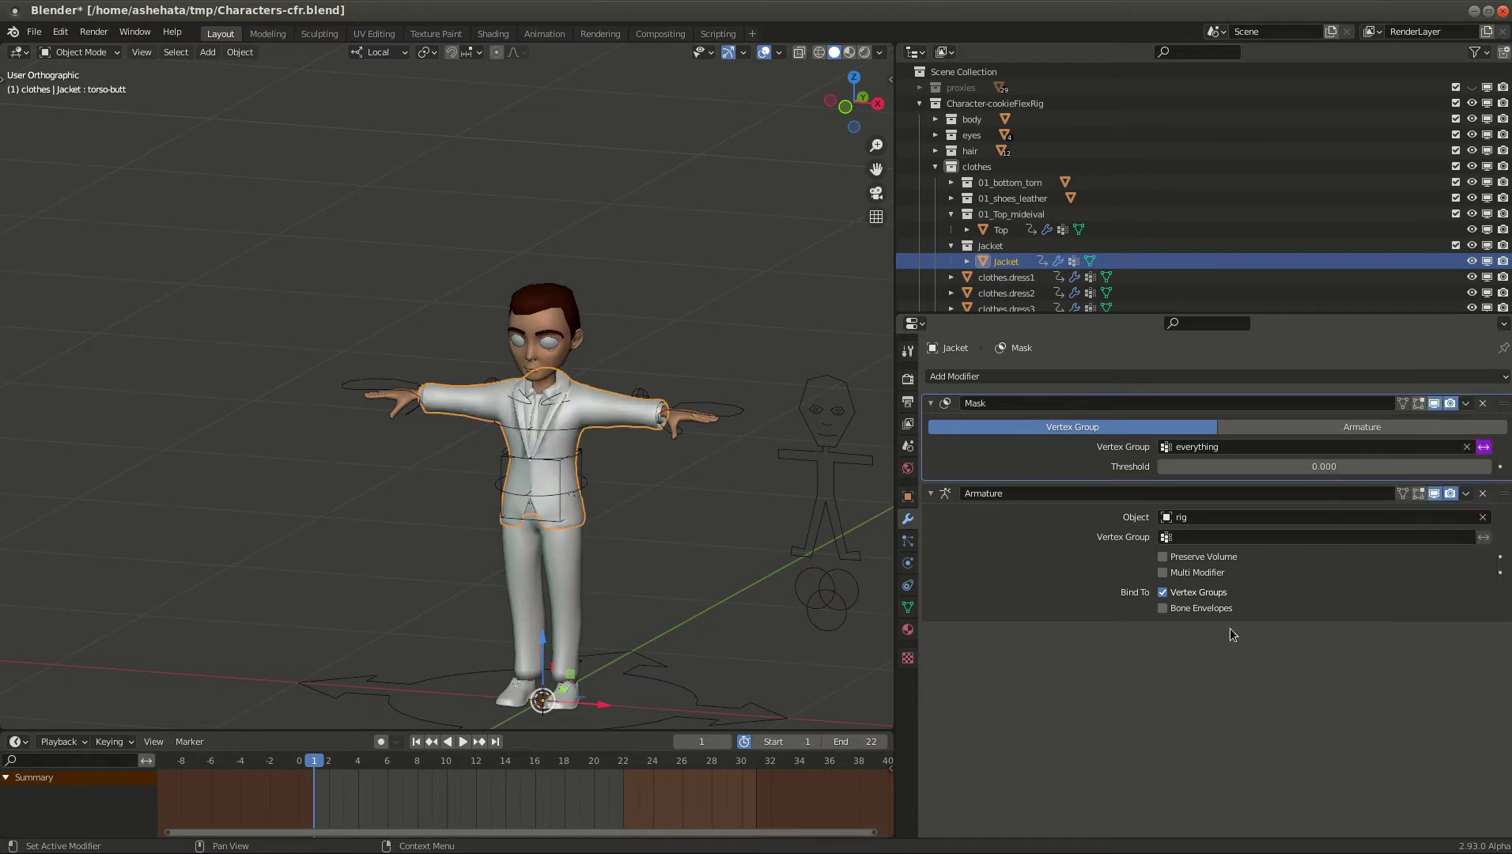
Step: Select the rig in Pose Mode, show the sidebar, and set Top Clothing Variants to 11
{"action": "left_click", "coordinate": [833, 469]}
{"action": "key", "text": "ctrl+Tab"}
{"action": "key", "text": "n"}
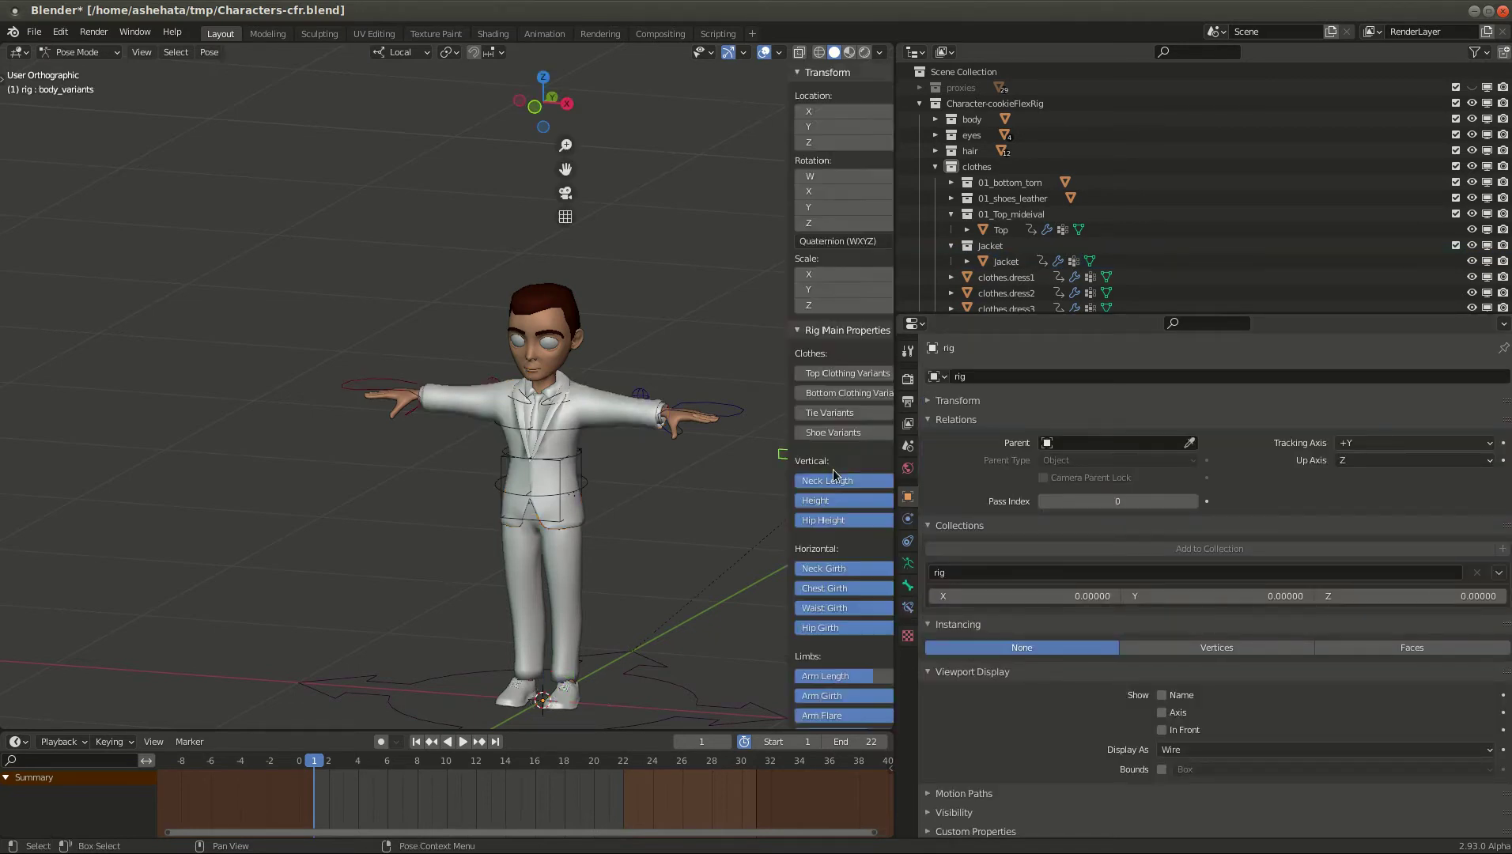
{"action": "left_click", "coordinate": [594, 373]}
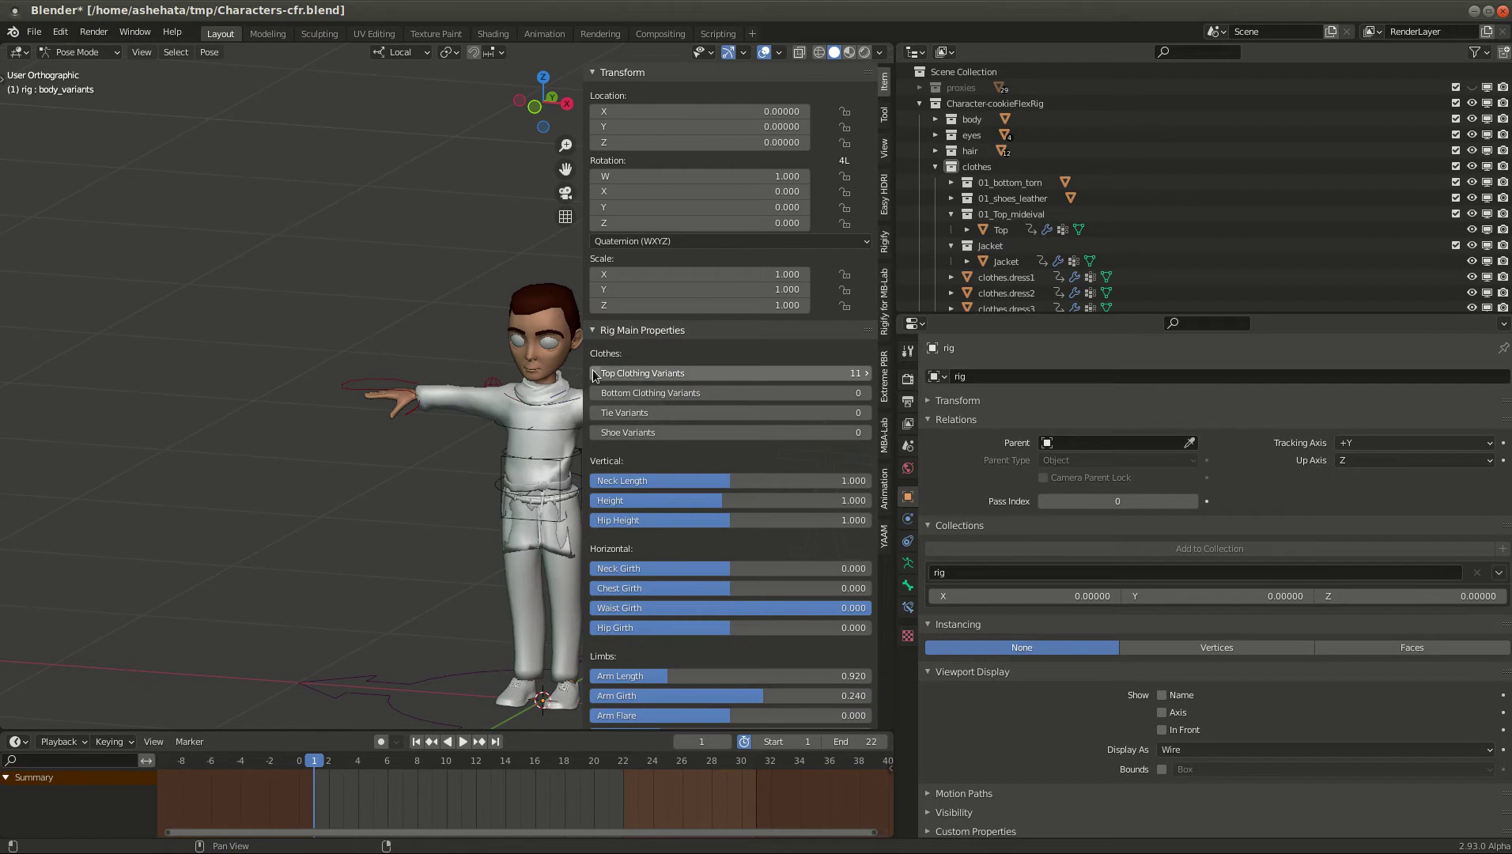
{"action": "middle_click_drag", "start_coordinate": [583, 443], "coordinate": [416, 400], "text": "shift"}
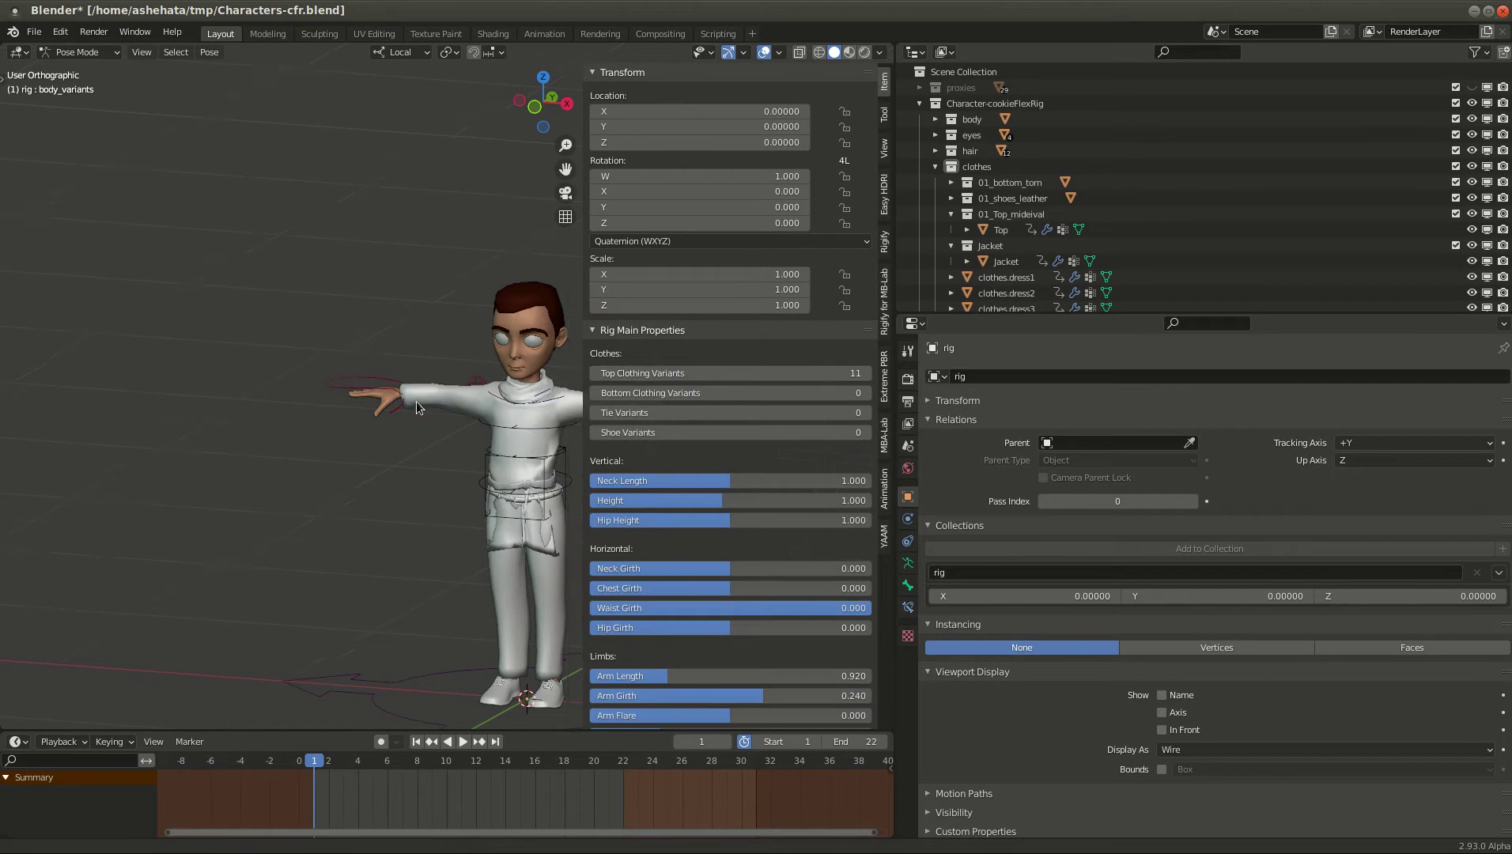
Step: Step Top Clothing Variants through 12, 10 and 11, ending on 12 with the jacket showing
{"action": "left_click", "coordinate": [865, 373]}
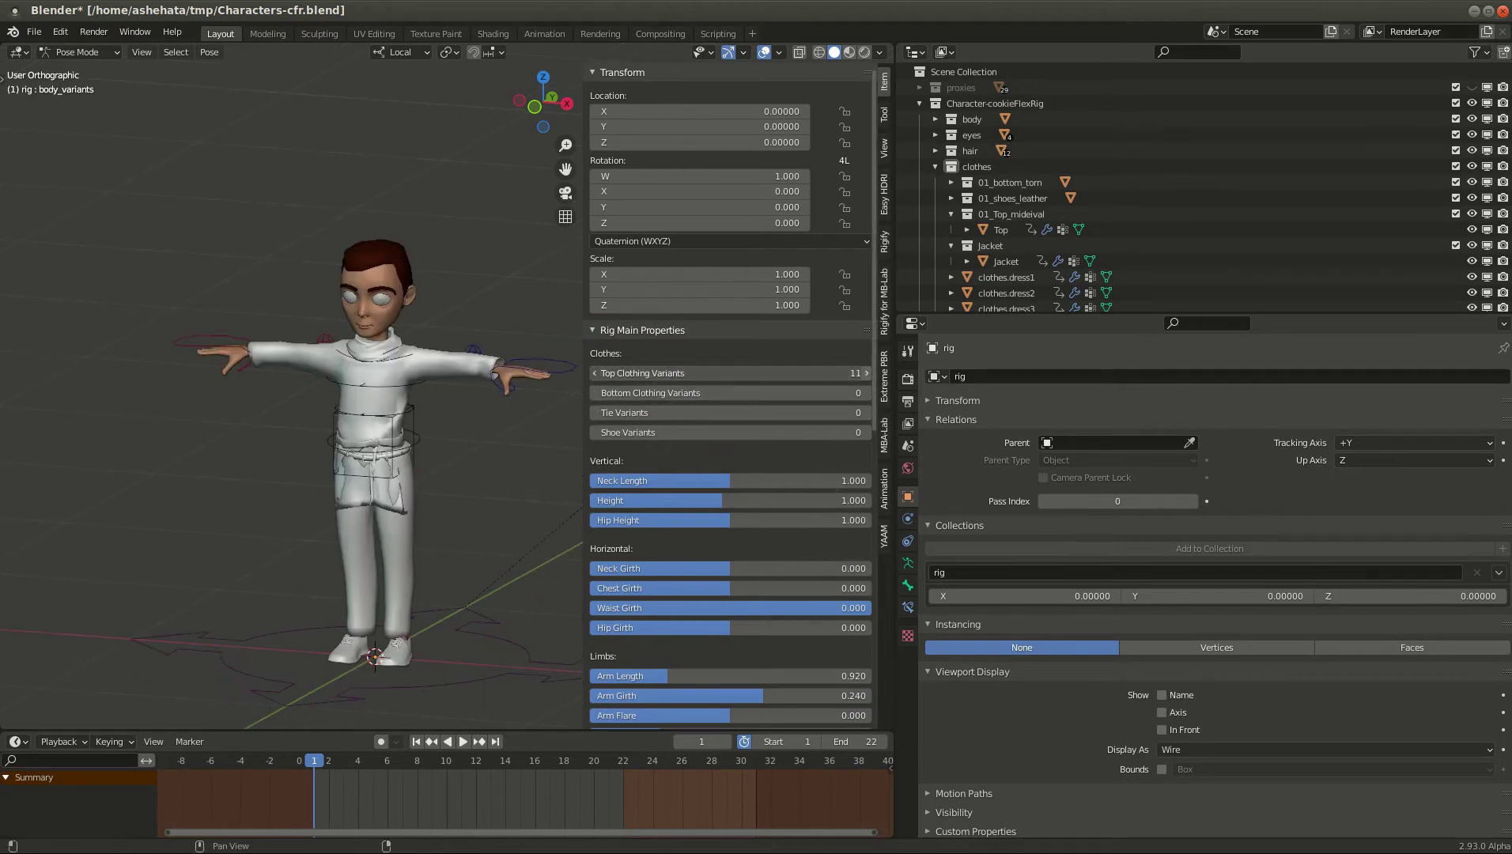
{"action": "left_click", "coordinate": [597, 373]}
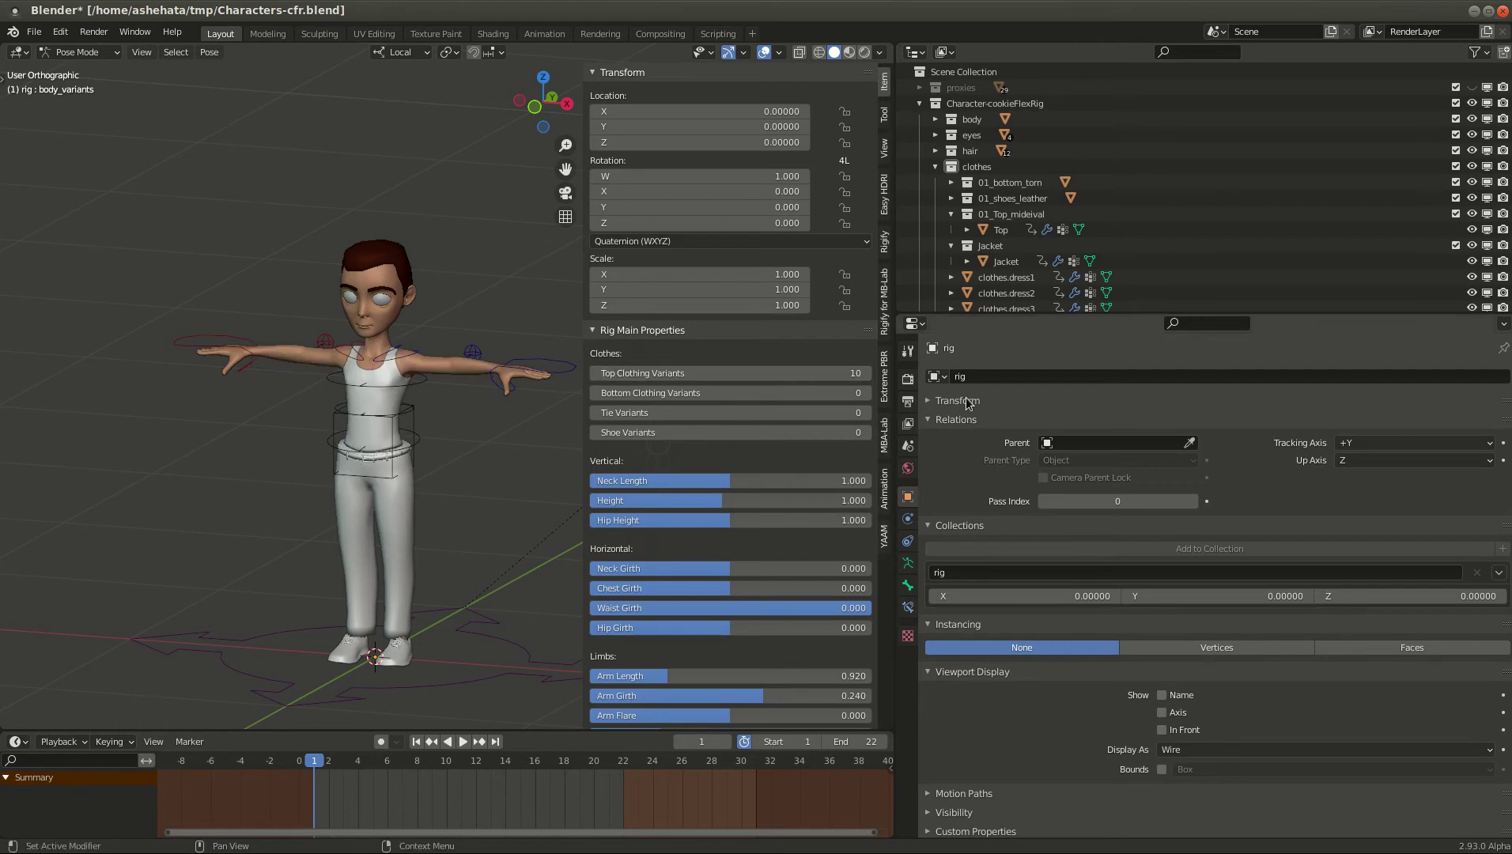
{"action": "left_click_drag", "start_coordinate": [597, 373], "coordinate": [701, 407]}
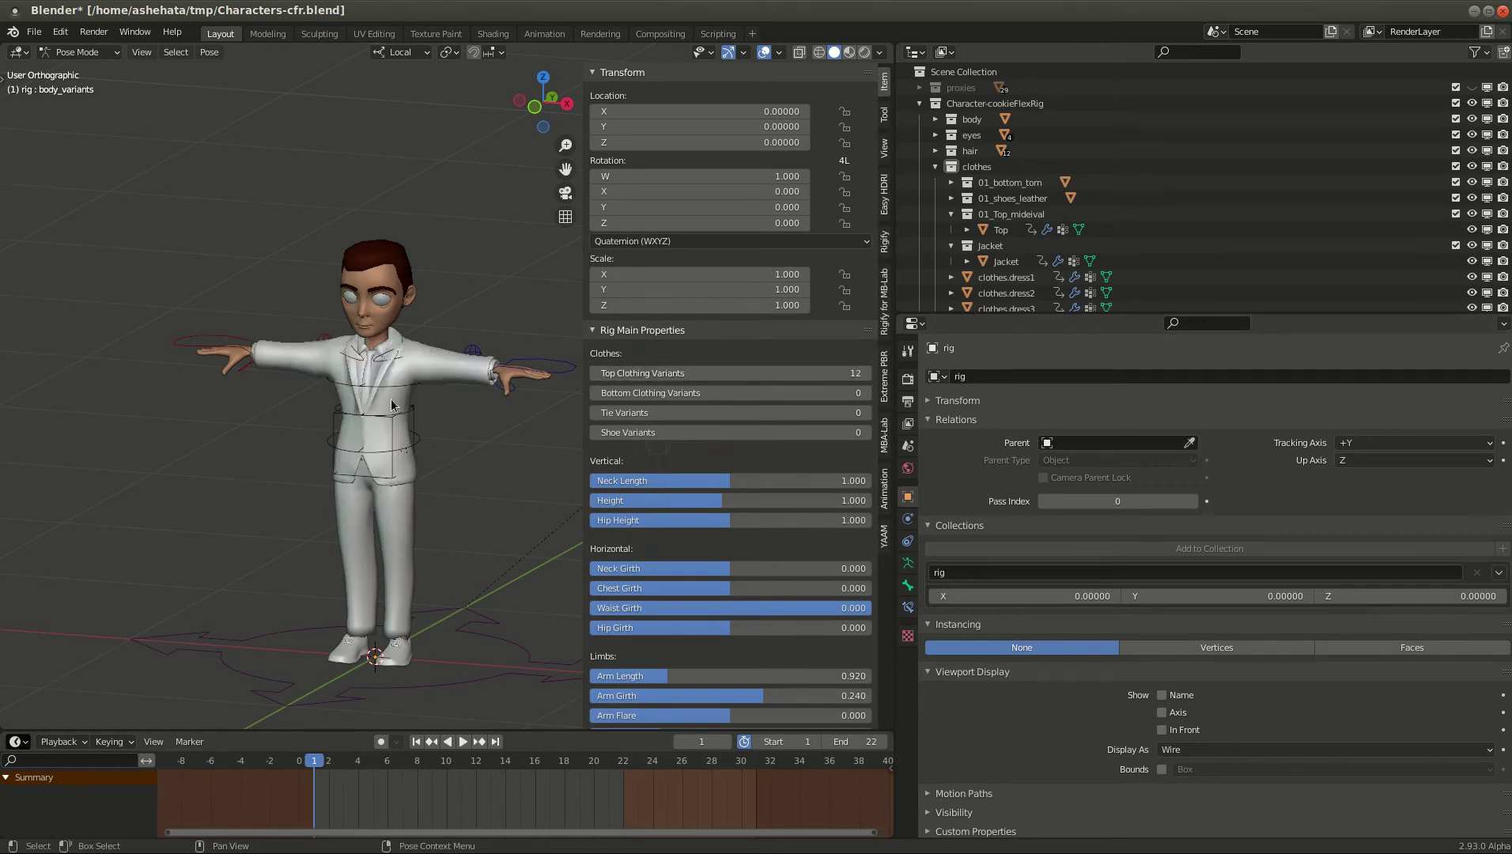
{"action": "left_click", "coordinate": [595, 375]}
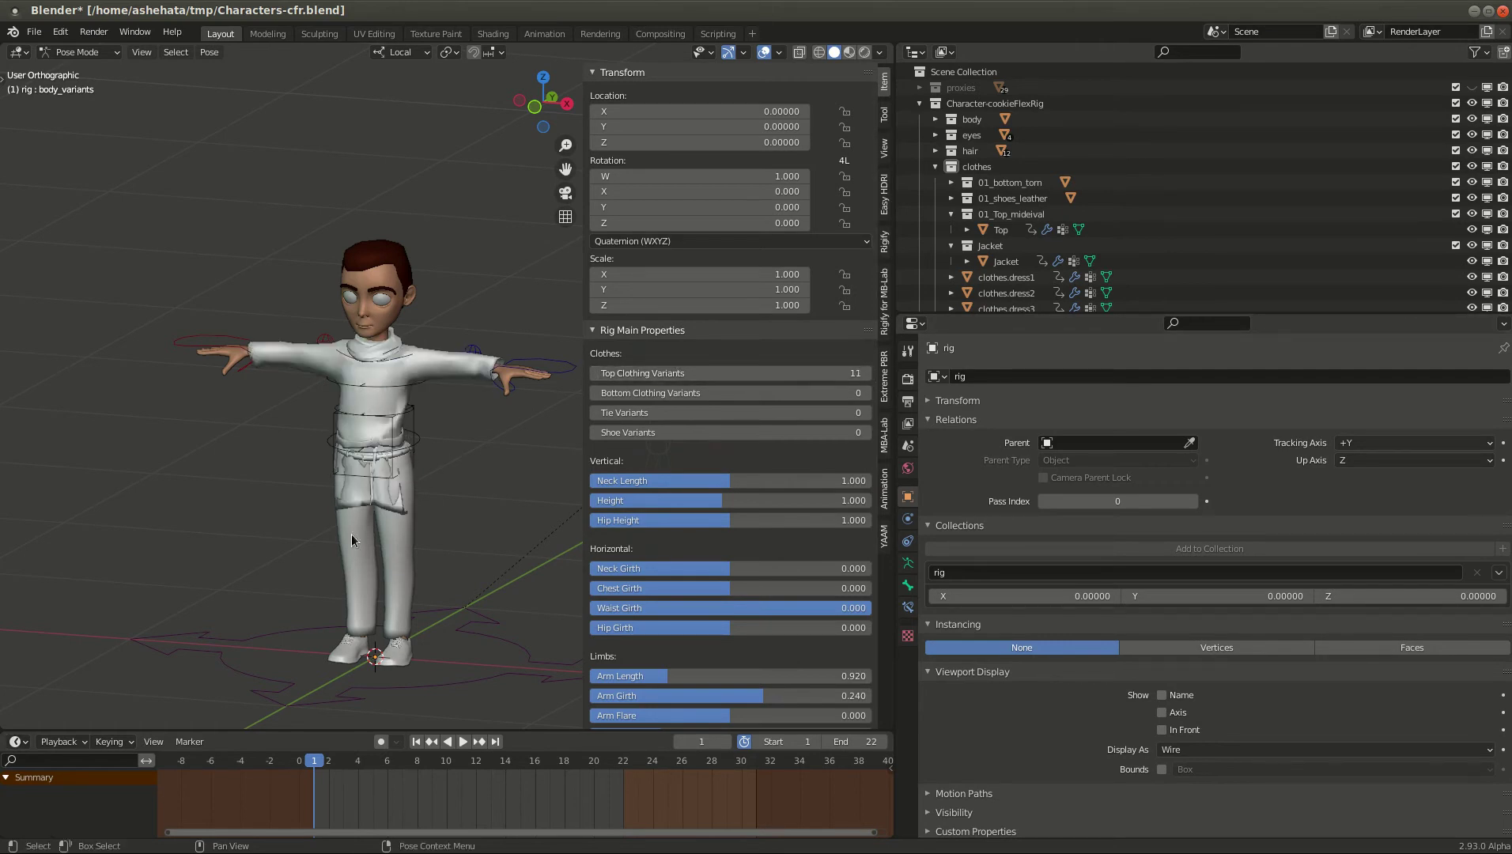
{"action": "left_click", "coordinate": [865, 373]}
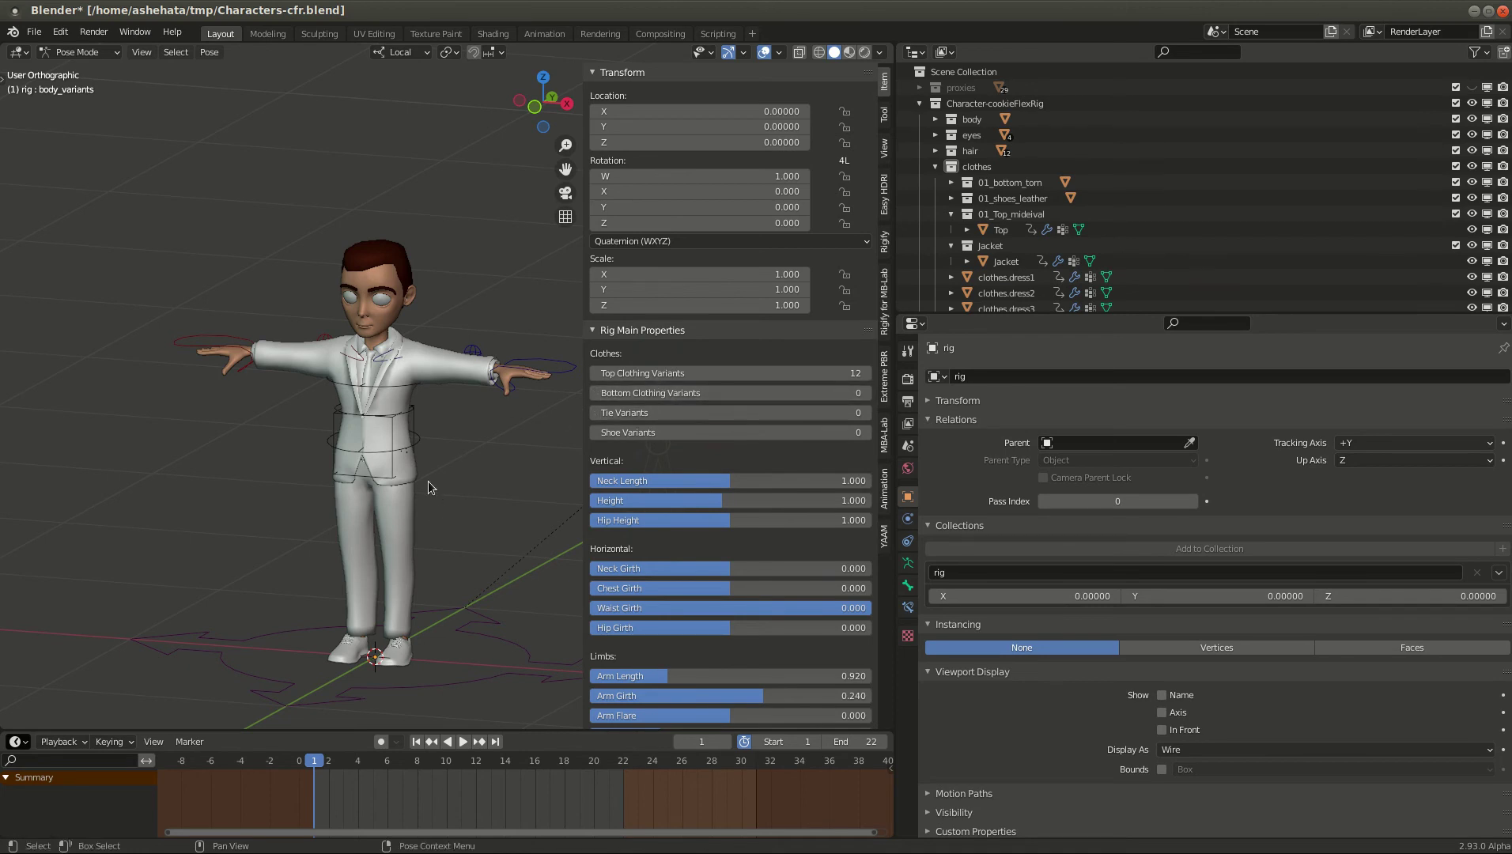
{"action": "mouse_move", "coordinate": [1257, 850]}
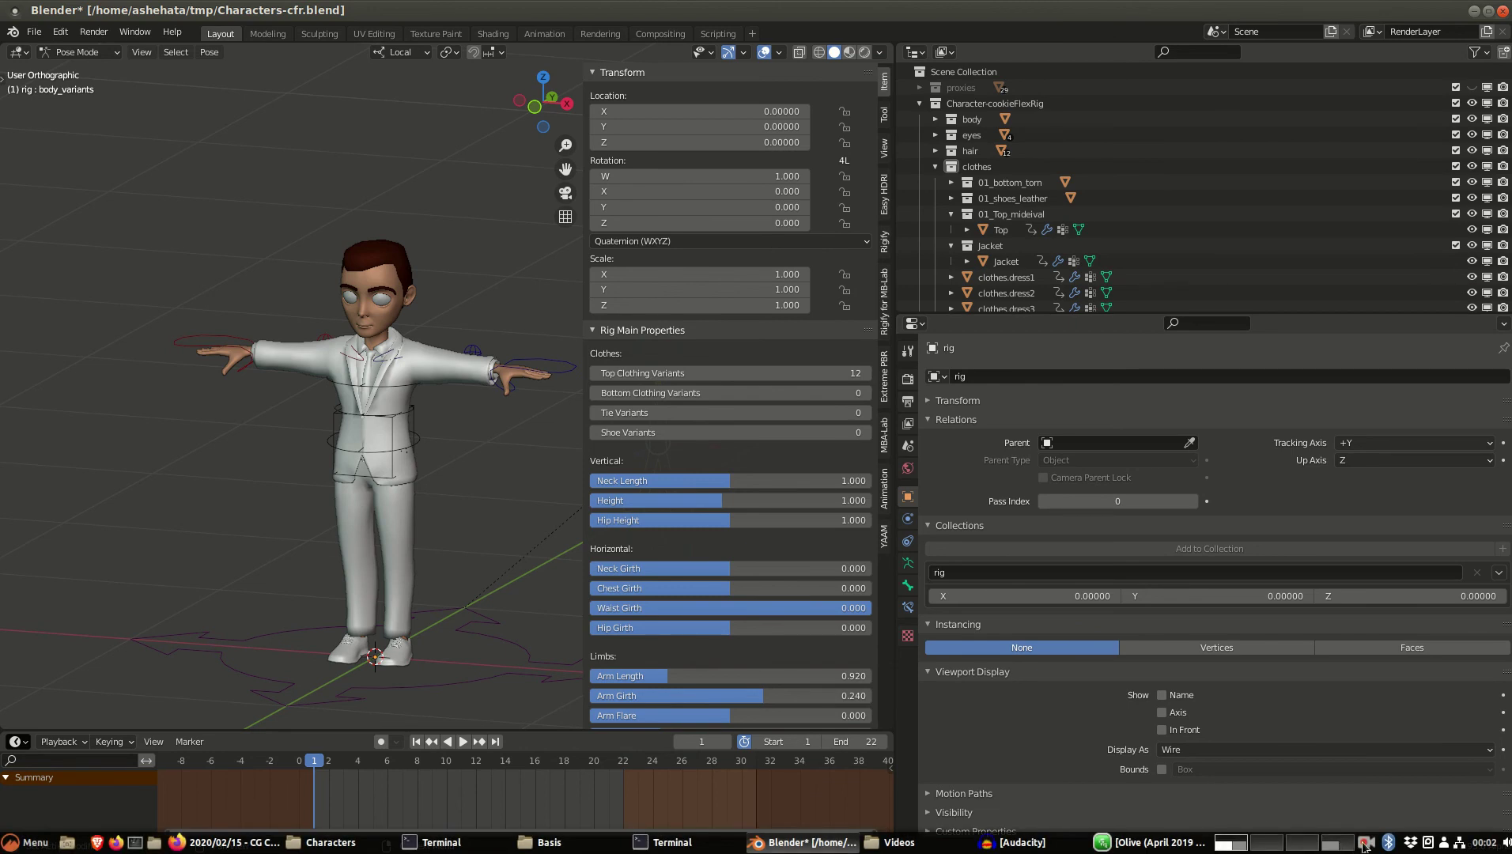